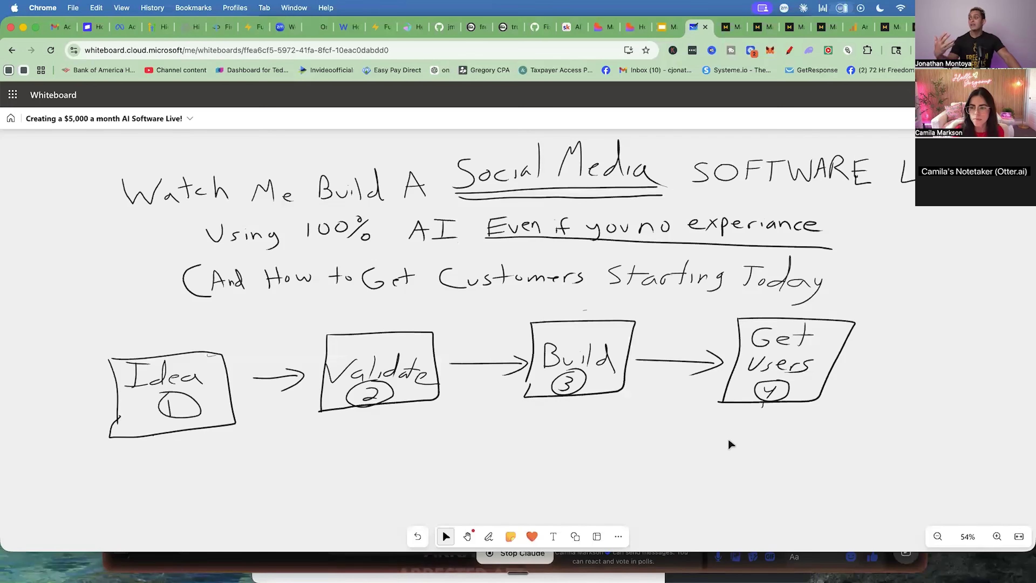
Switch from the whiteboard to the MakerAI dashboard and dismiss the Facebook Ads Module announcement
left_click(726, 27)
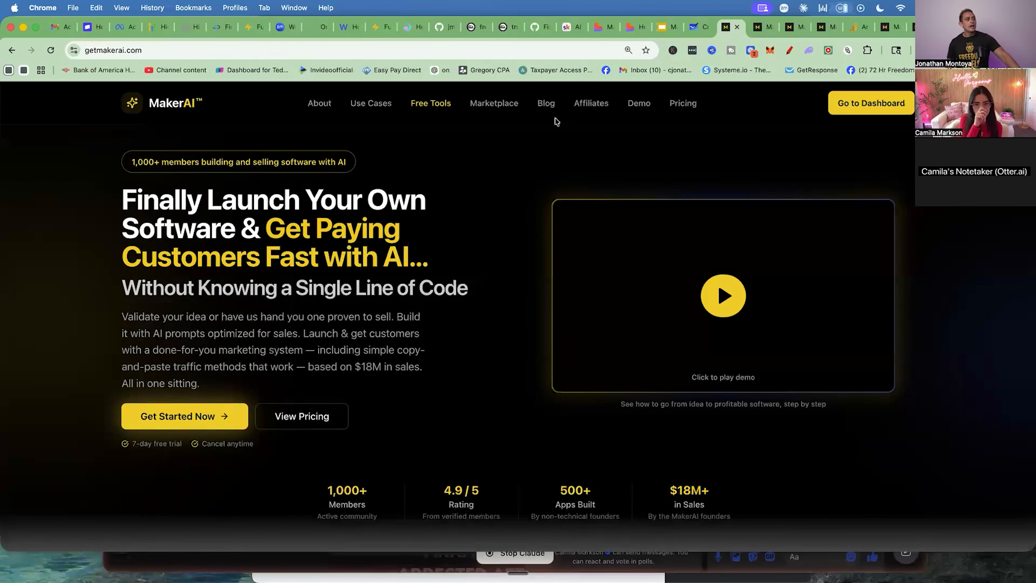
left_click(689, 28)
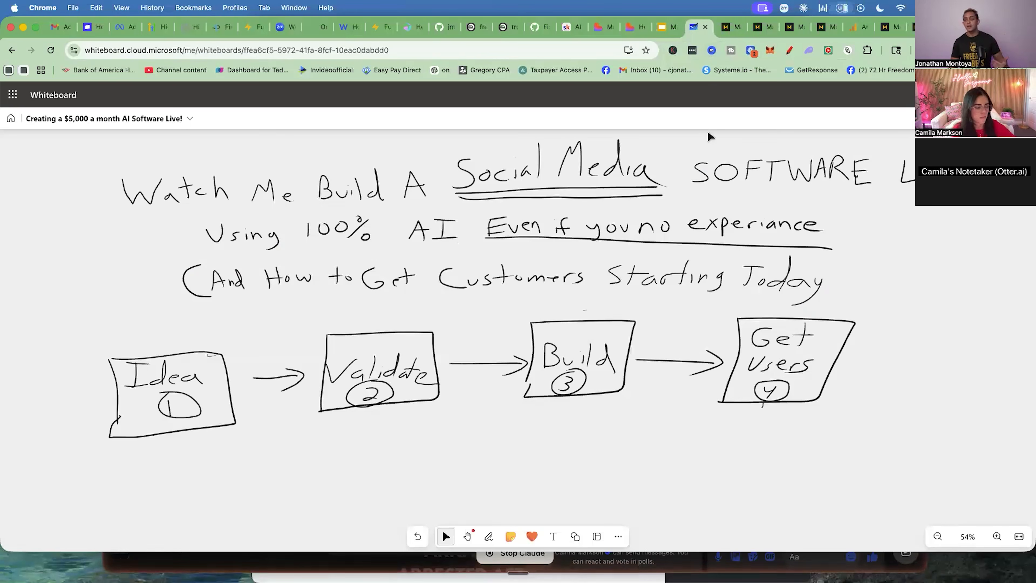
left_click(729, 28)
left_click(762, 28)
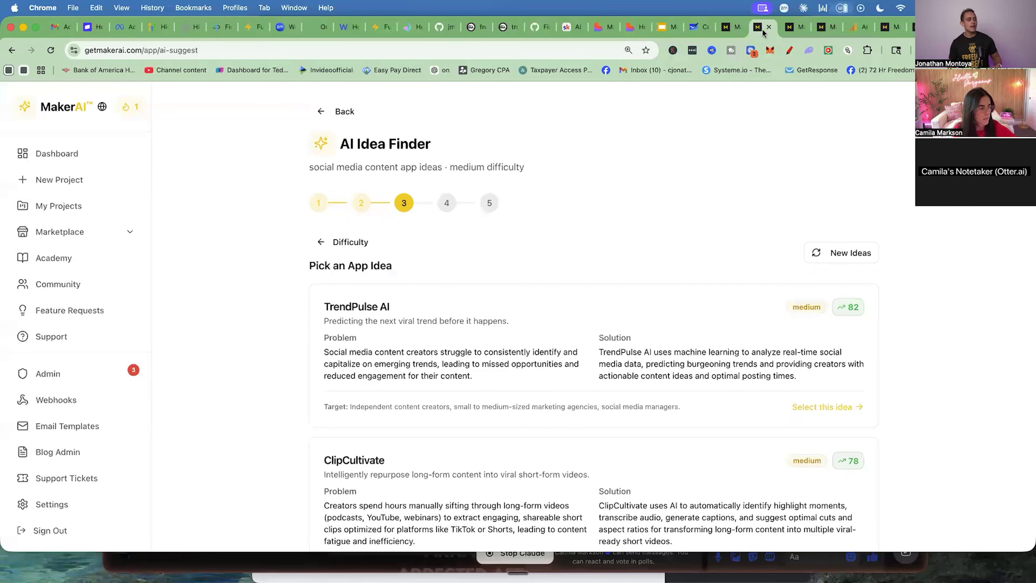
key("ctrl+shift+Tab")
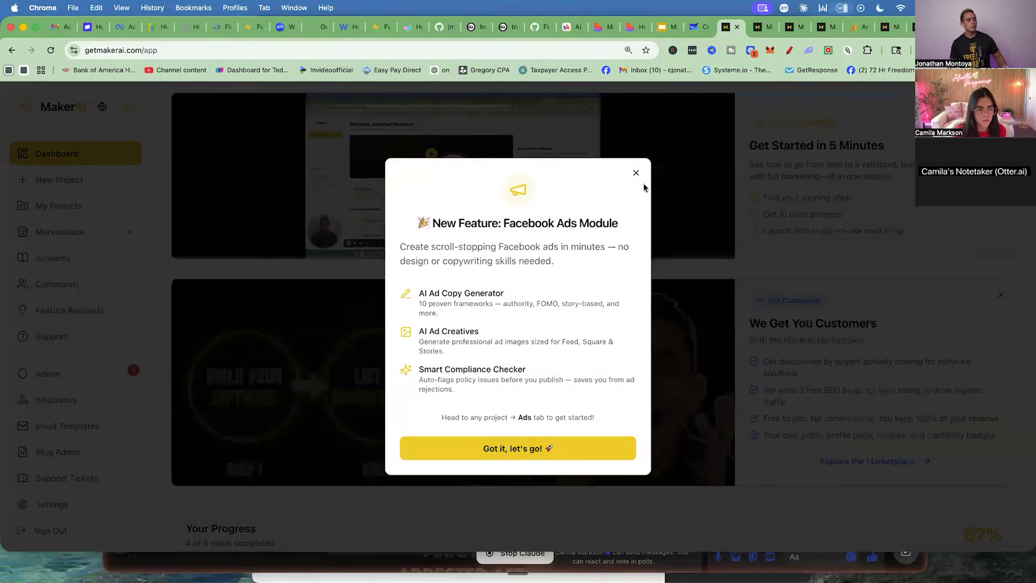
left_click(637, 174)
scroll(452, 301, "up", 2)
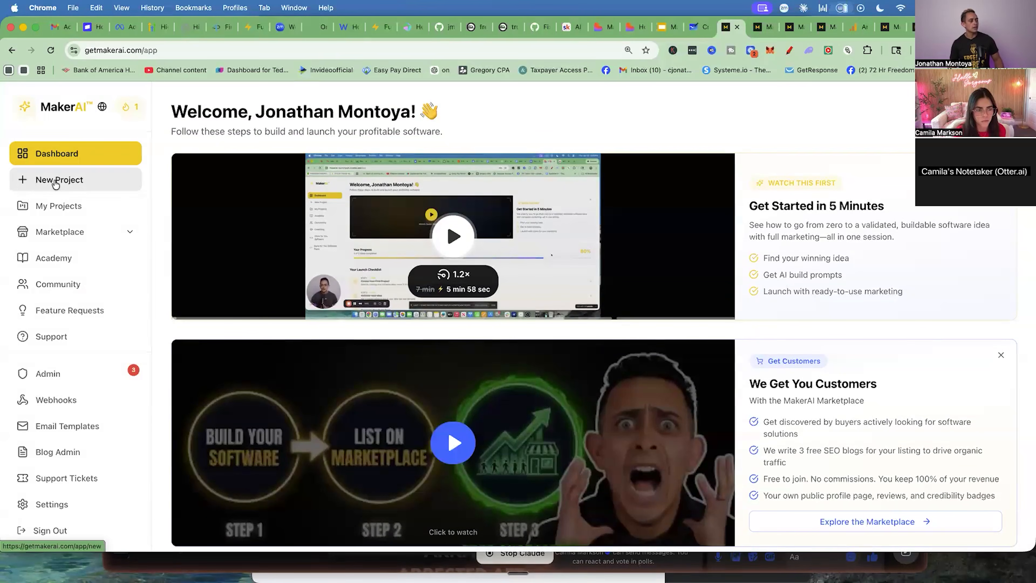
Circle the My Projects entry in red with the screen annotation tool and clear the drawing
left_click(789, 50)
mouse_move(81, 189)
left_mouse_down()
mouse_move(25, 184)
mouse_move(118, 212)
mouse_move(80, 185)
left_mouse_up()
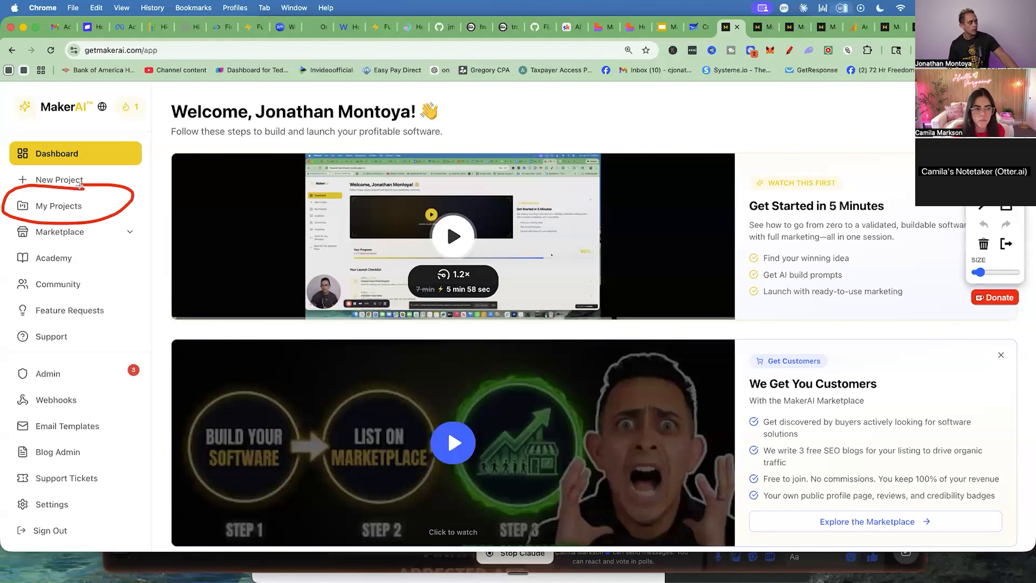
key("Escape")
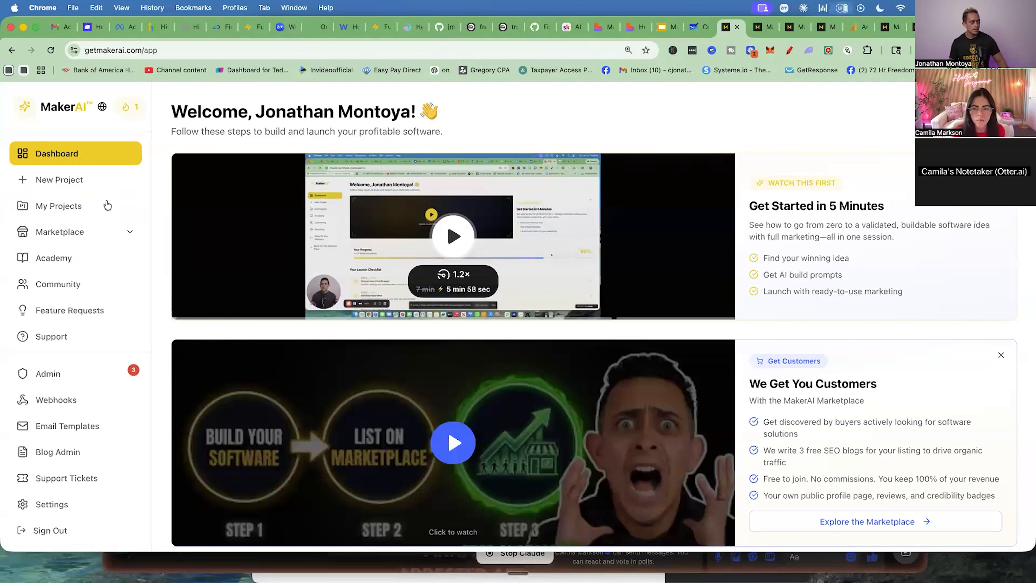
Open My Projects and look through the saved software projects
left_click(78, 206)
scroll(484, 176, "down", 5)
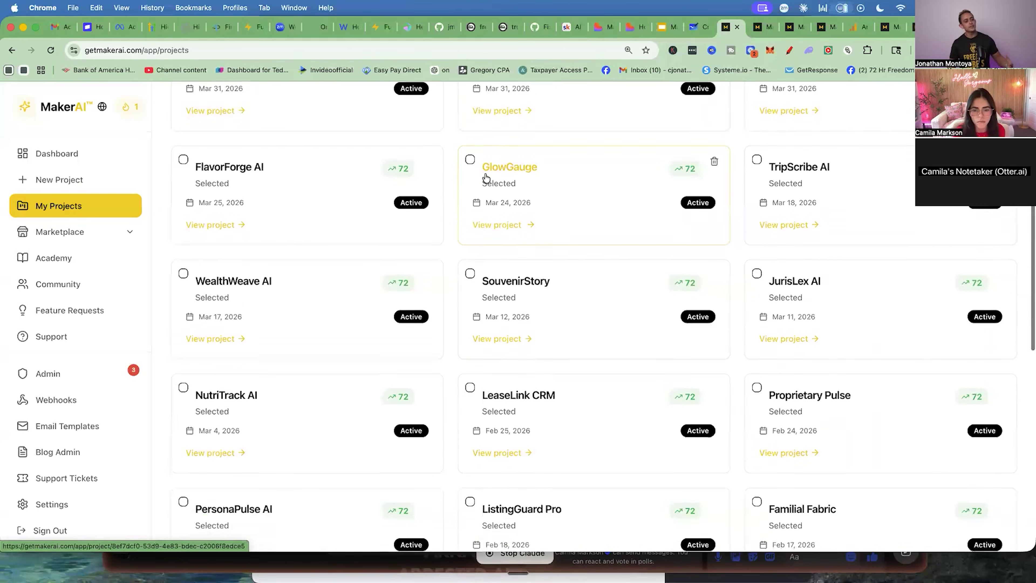
scroll(481, 178, "down", 8)
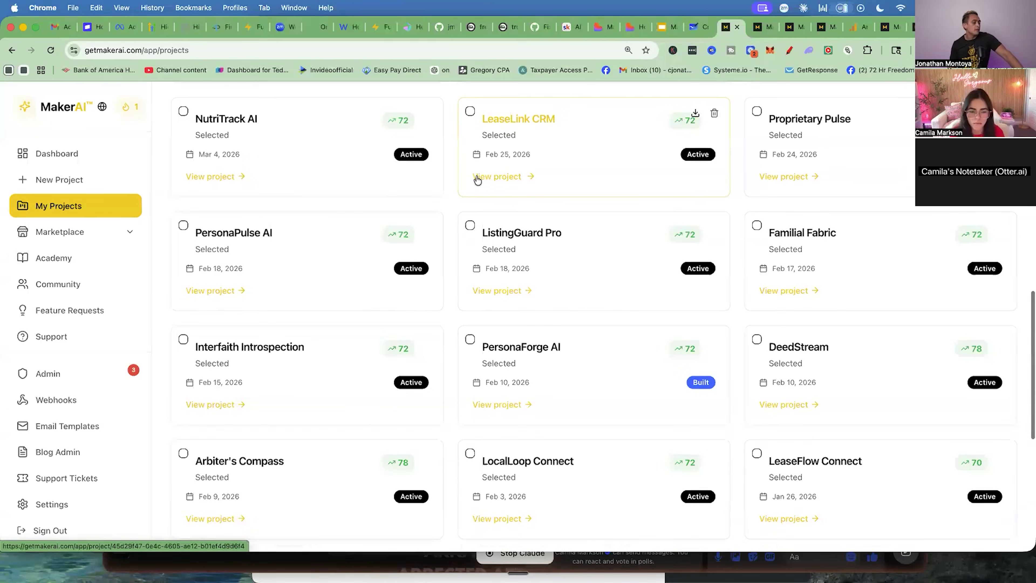
scroll(477, 180, "down", 4)
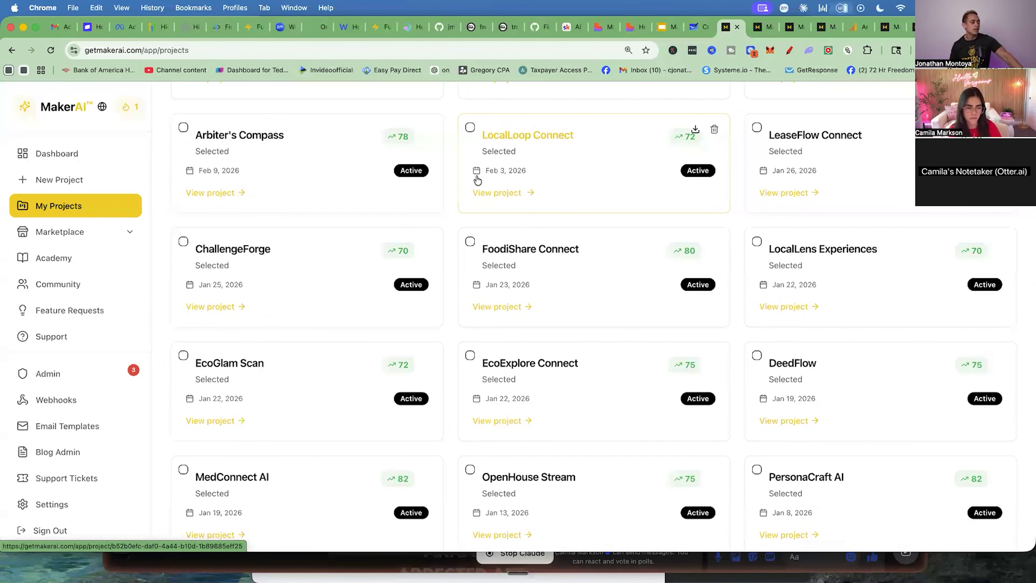
scroll(476, 178, "up", 11)
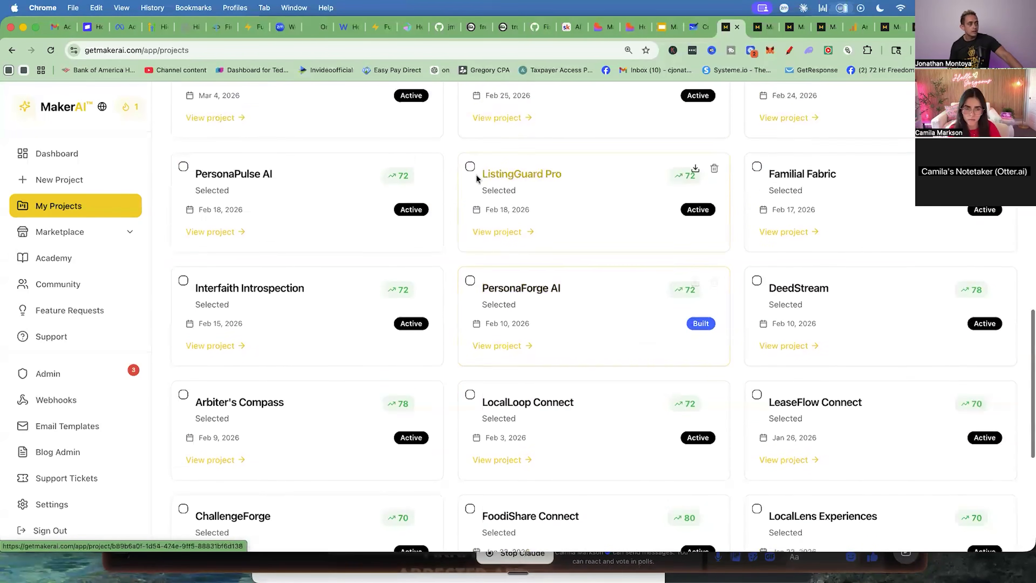
scroll(476, 178, "up", 10)
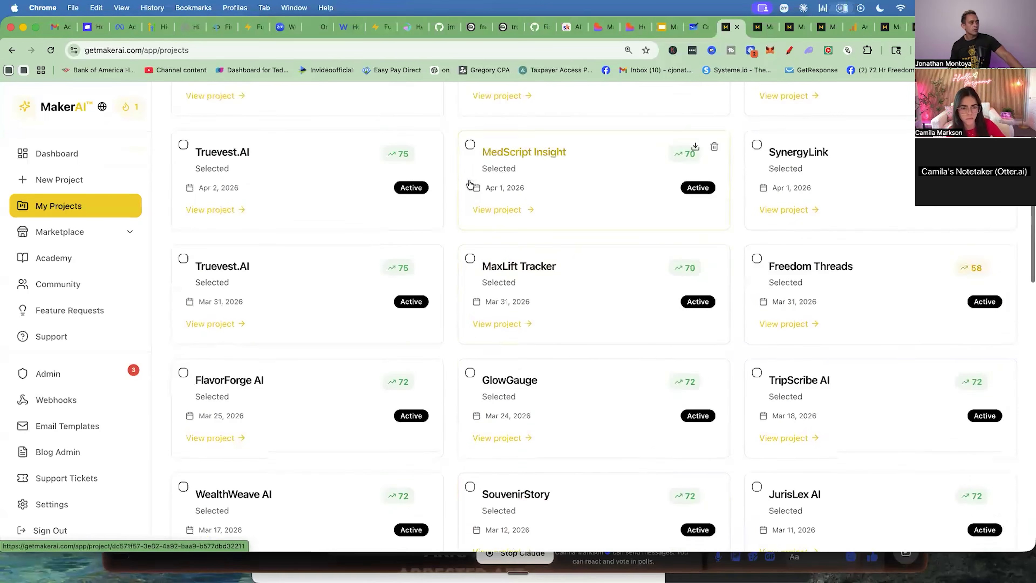
scroll(467, 184, "up", 2)
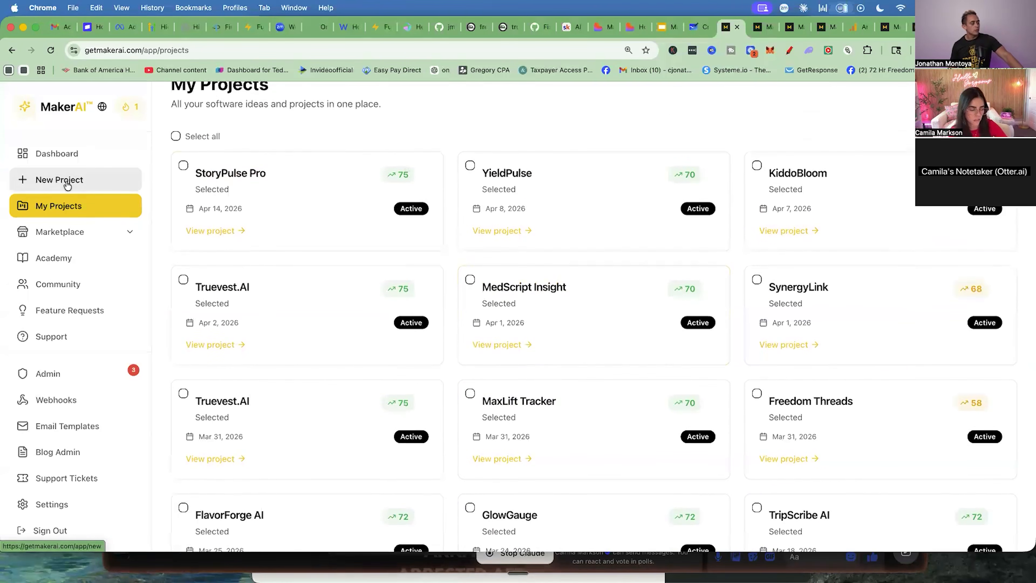
Start a new project using AI Suggest an Idea and look through the available industries
left_click(67, 184)
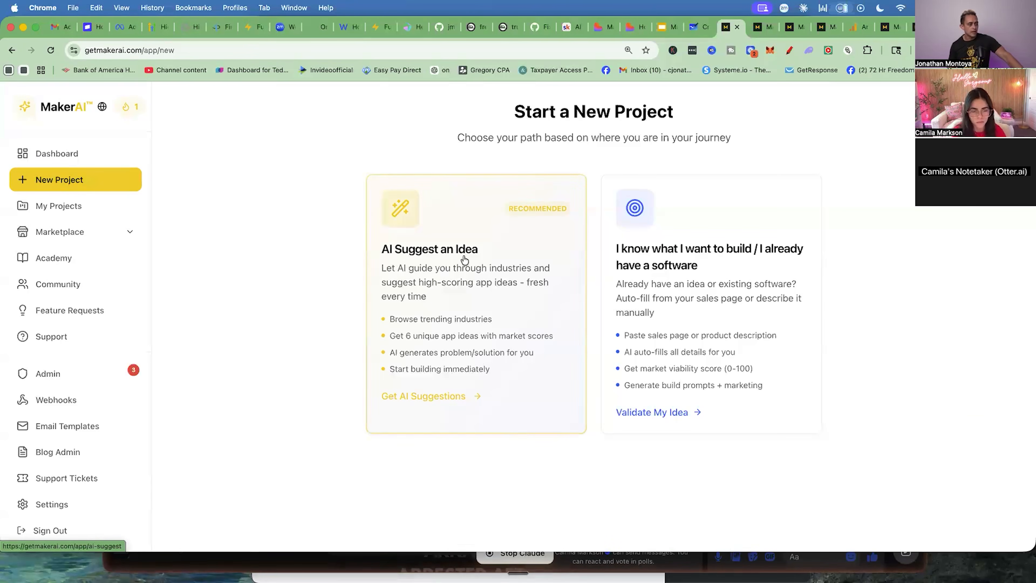
left_click(437, 279)
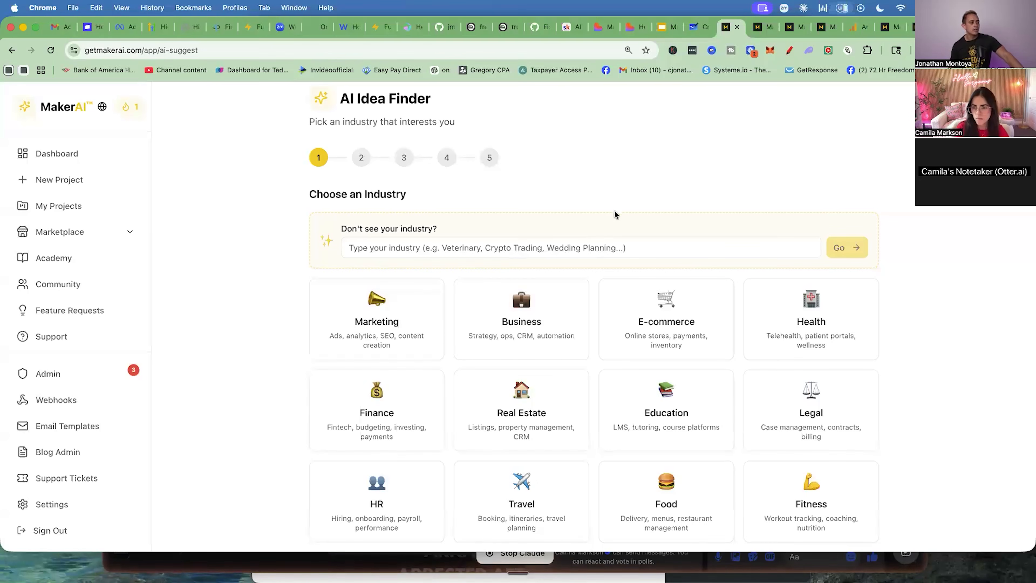
scroll(614, 209, "down", 2)
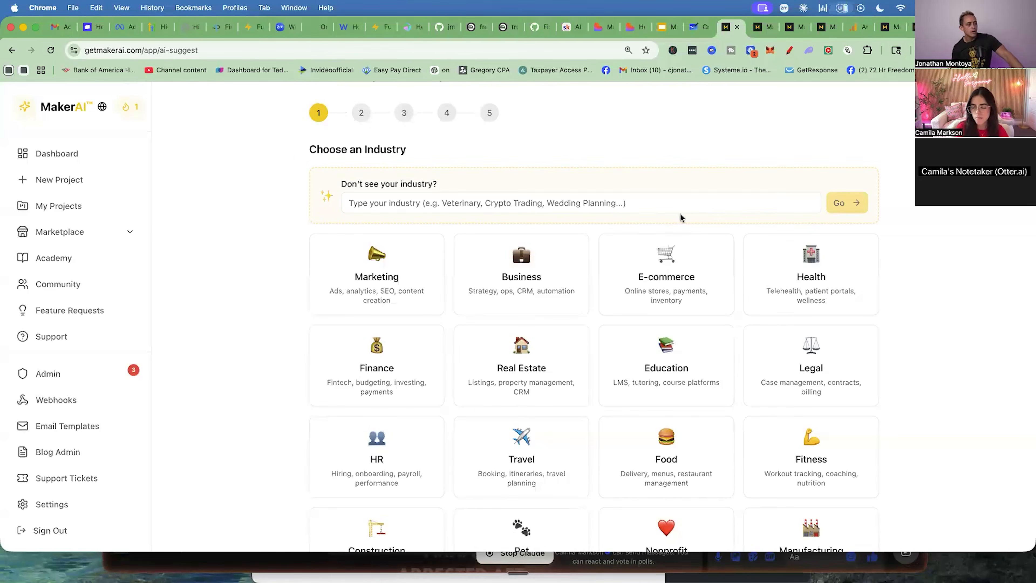
scroll(673, 214, "down", 6)
scroll(673, 216, "down", 10)
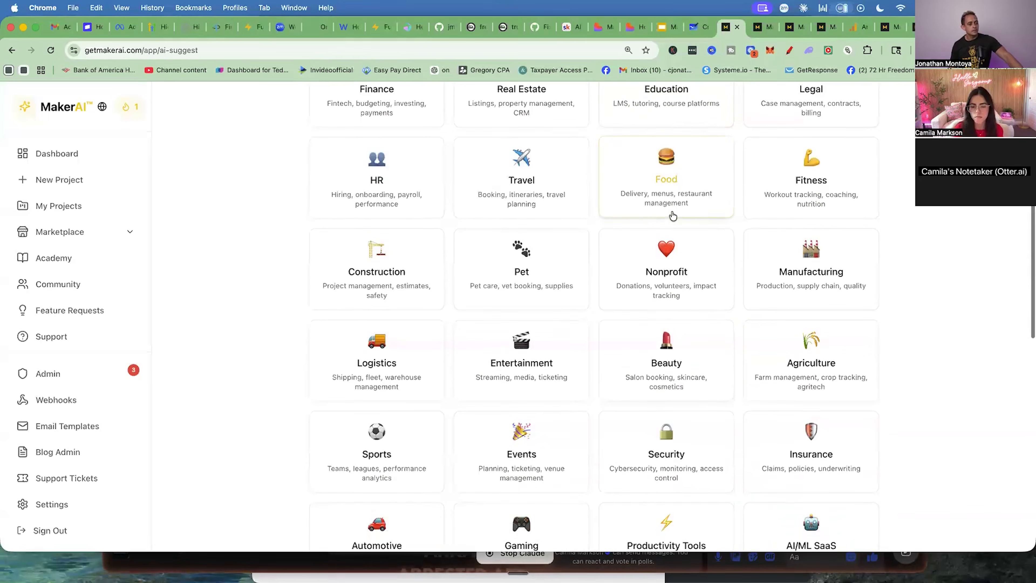
scroll(669, 214, "down", 7)
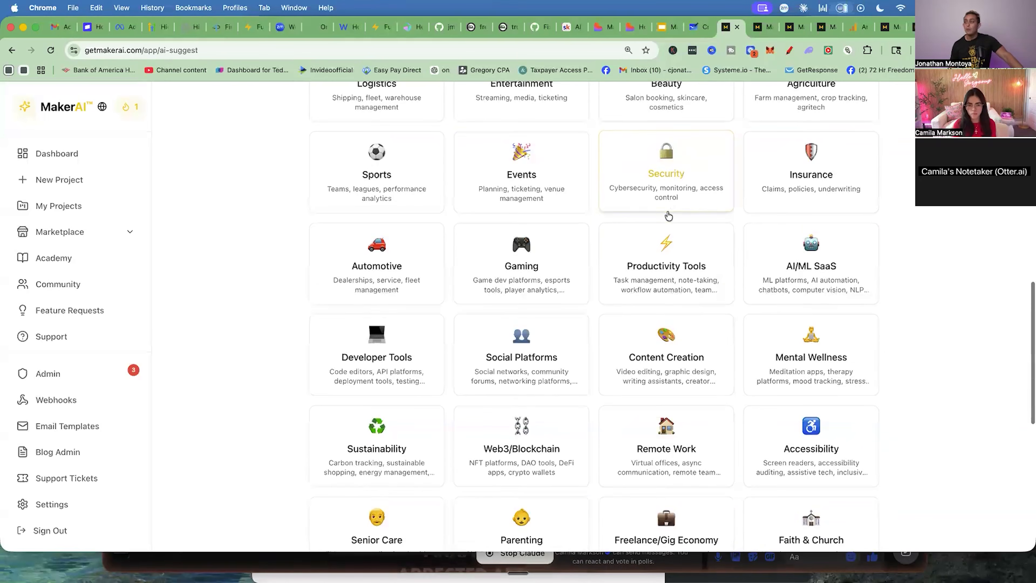
scroll(665, 219, "down", 7)
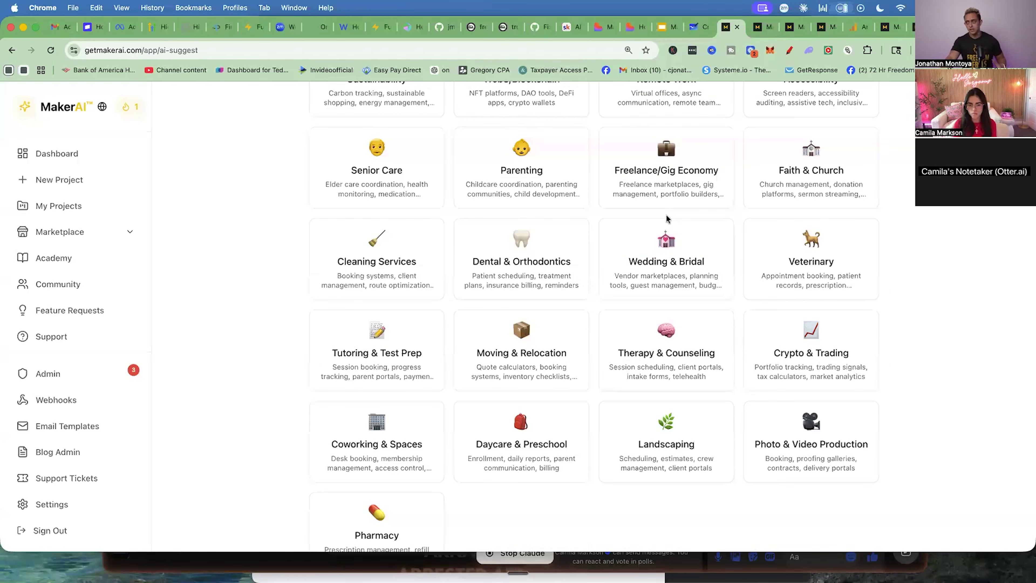
scroll(667, 219, "up", 20)
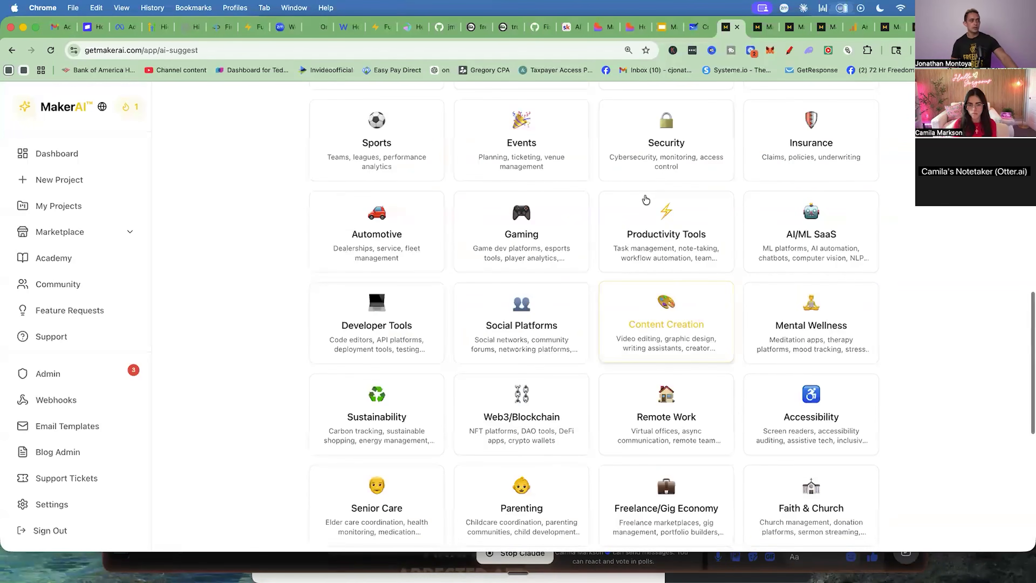
Enter Social Media Content as a custom industry and continue to the complexity choice
left_click(401, 290)
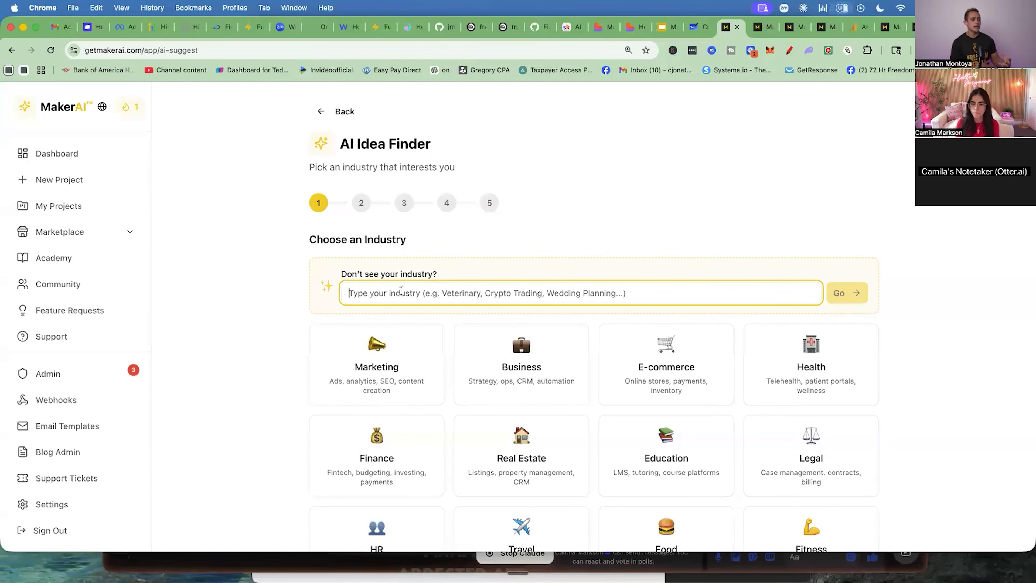
type("Social M")
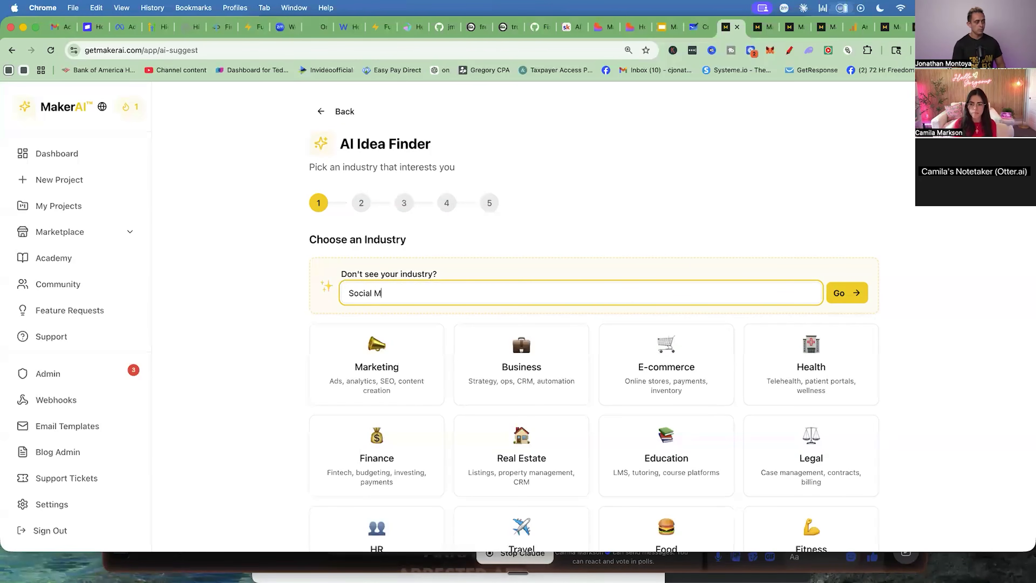
type("edia Content")
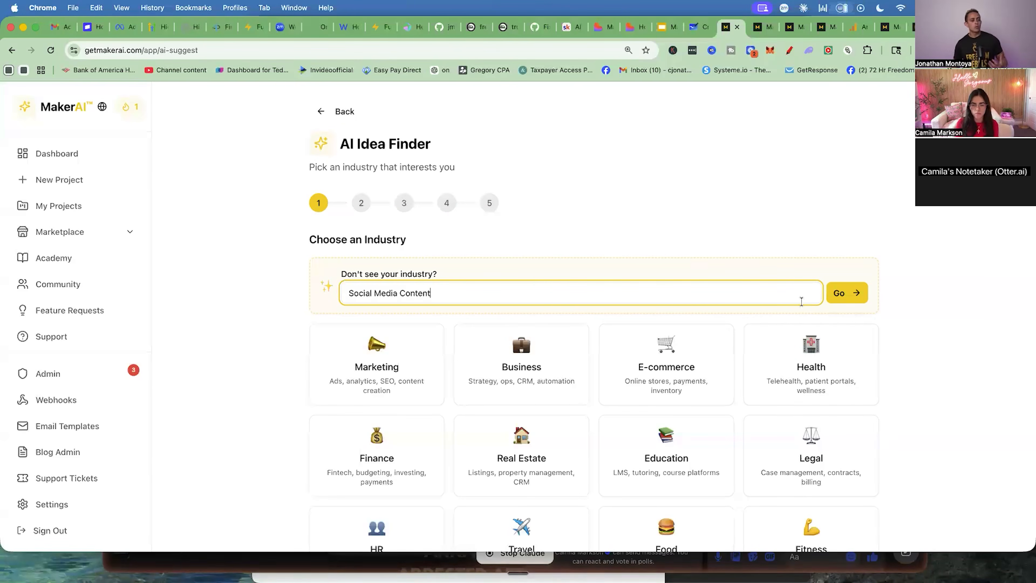
left_click(836, 294)
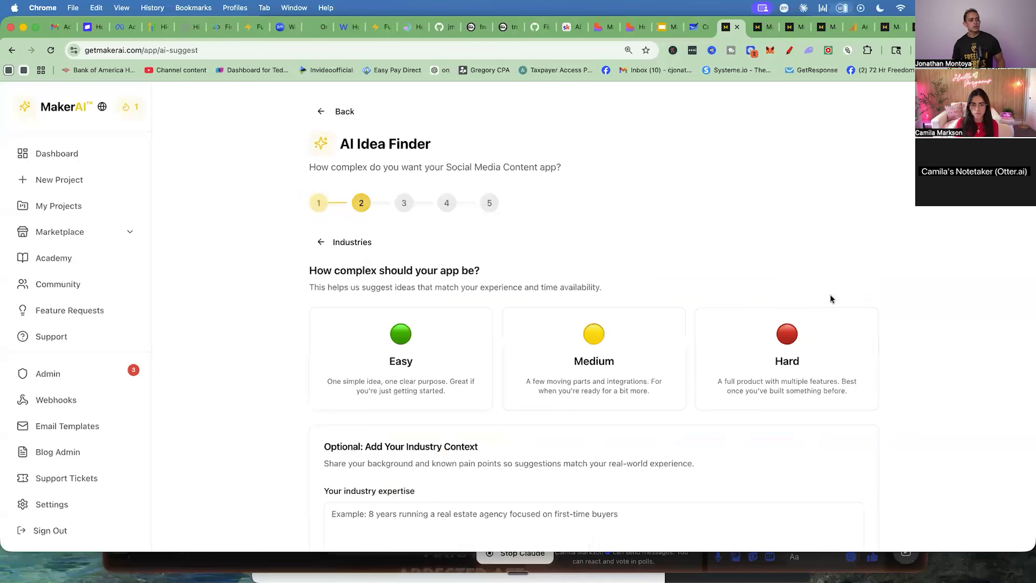
Set the app complexity to Medium and generate ideas without filling in the optional industry context
scroll(621, 274, "down", 1)
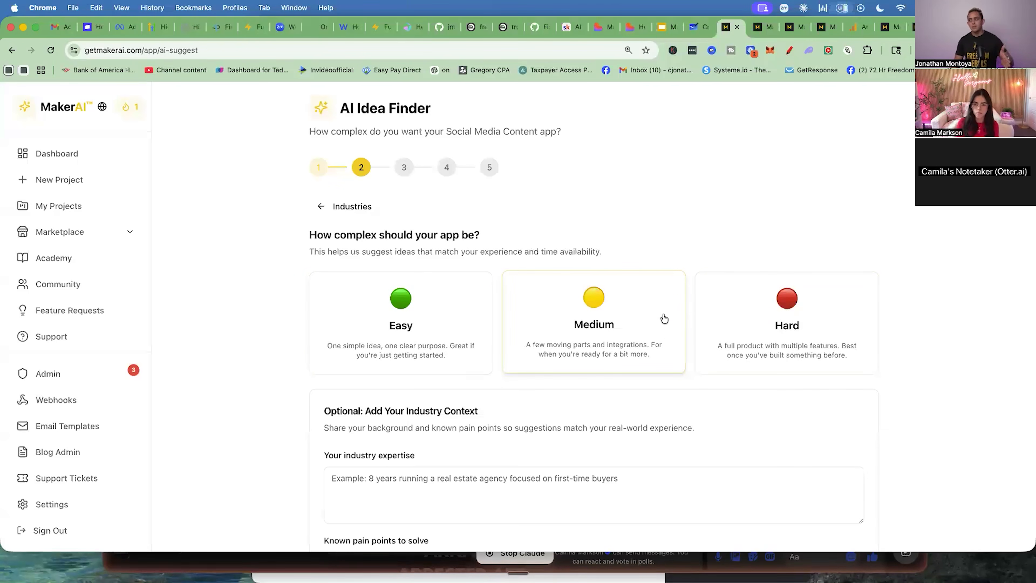
left_click(636, 302)
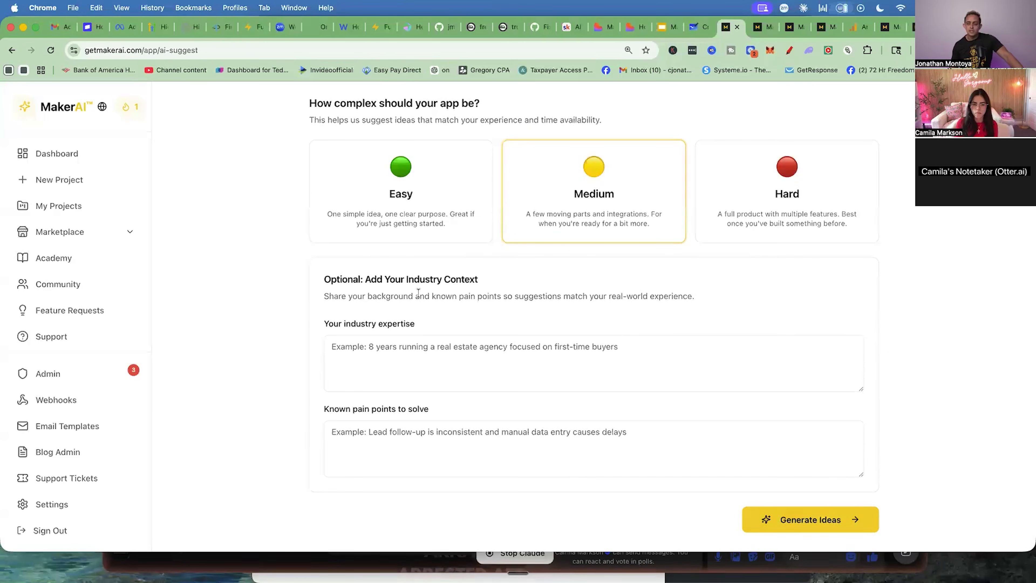
left_click_drag(323, 279, 631, 428)
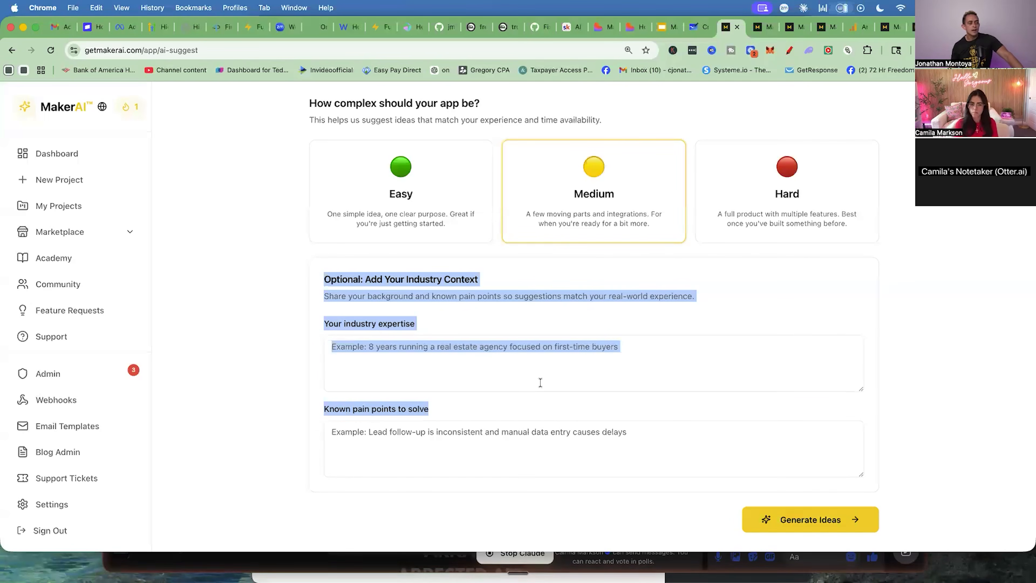
left_click(486, 359)
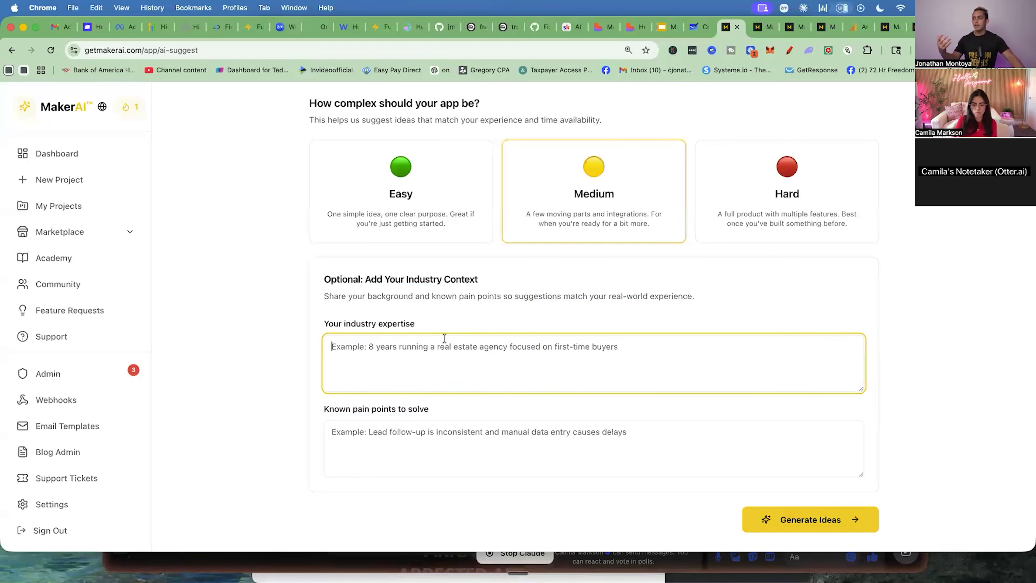
left_click_drag(325, 323, 582, 357)
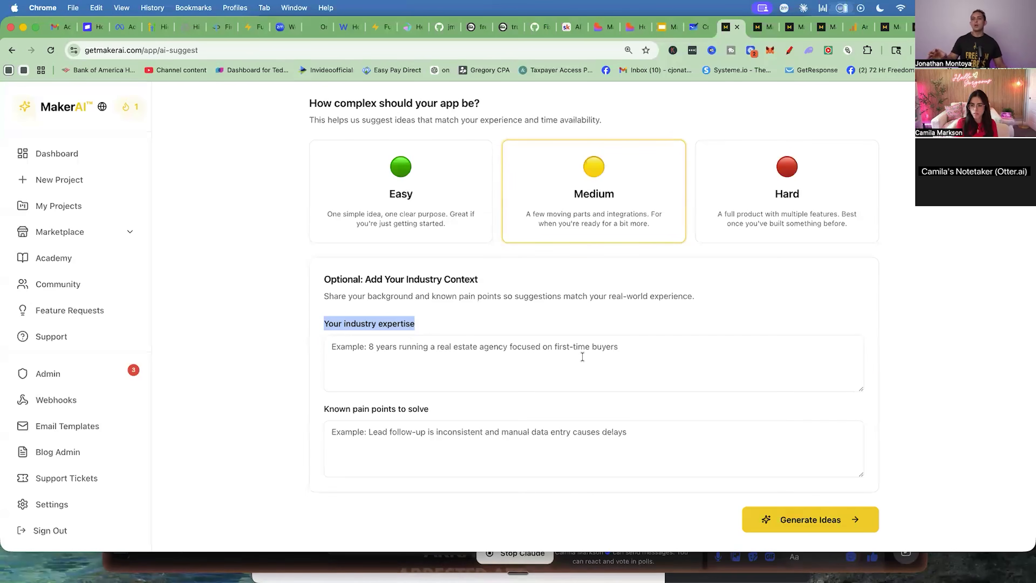
left_click(482, 326)
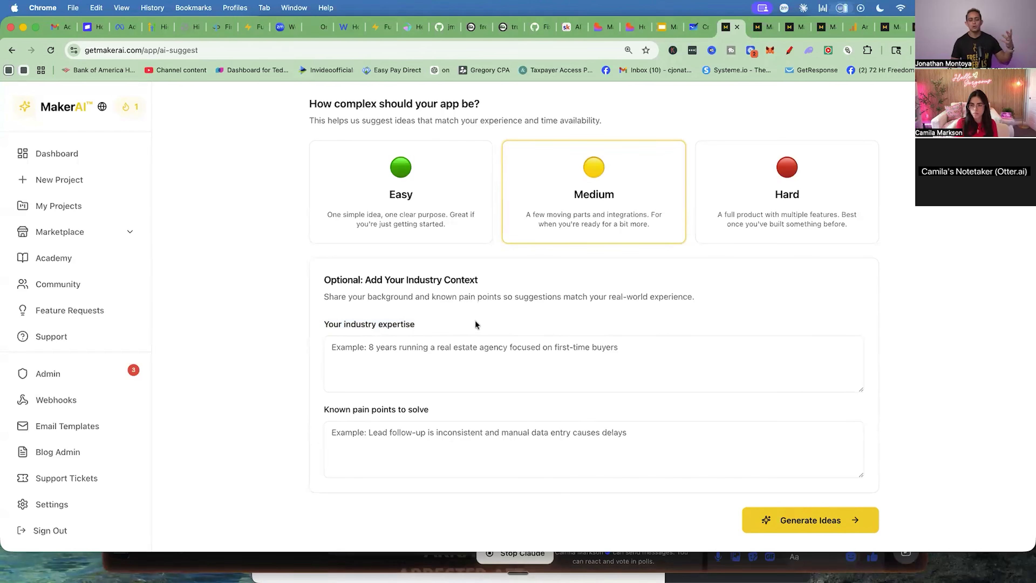
left_click_drag(329, 282, 505, 289)
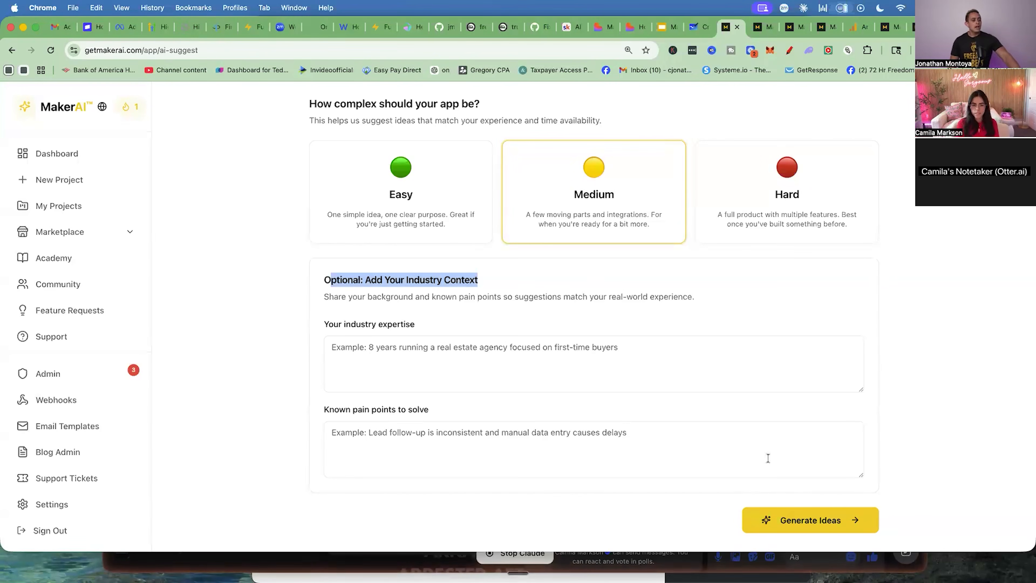
left_click(807, 520)
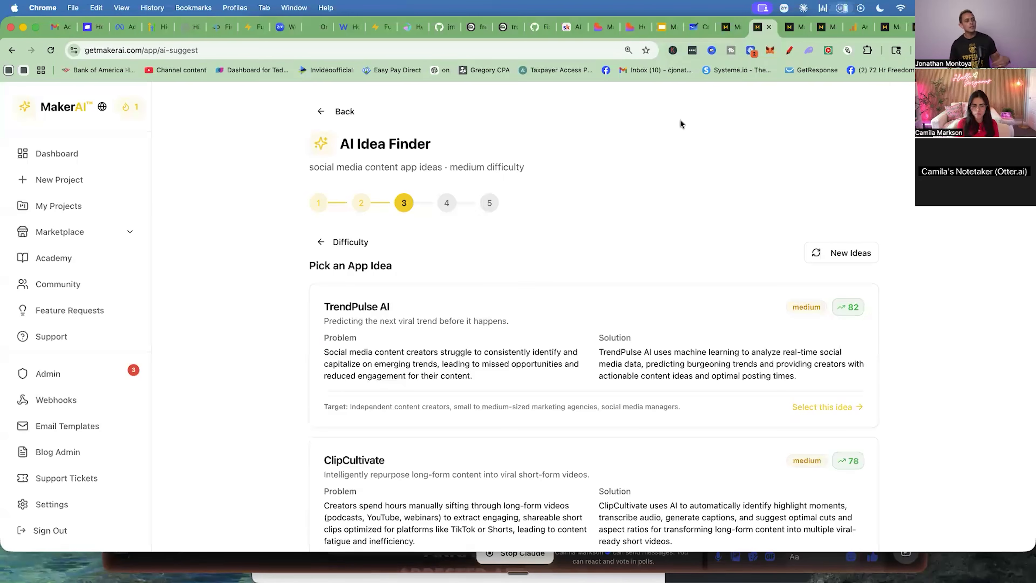
Review the generated social media content app ideas, including their problems, solutions, target users and scores
scroll(673, 118, "down", 3)
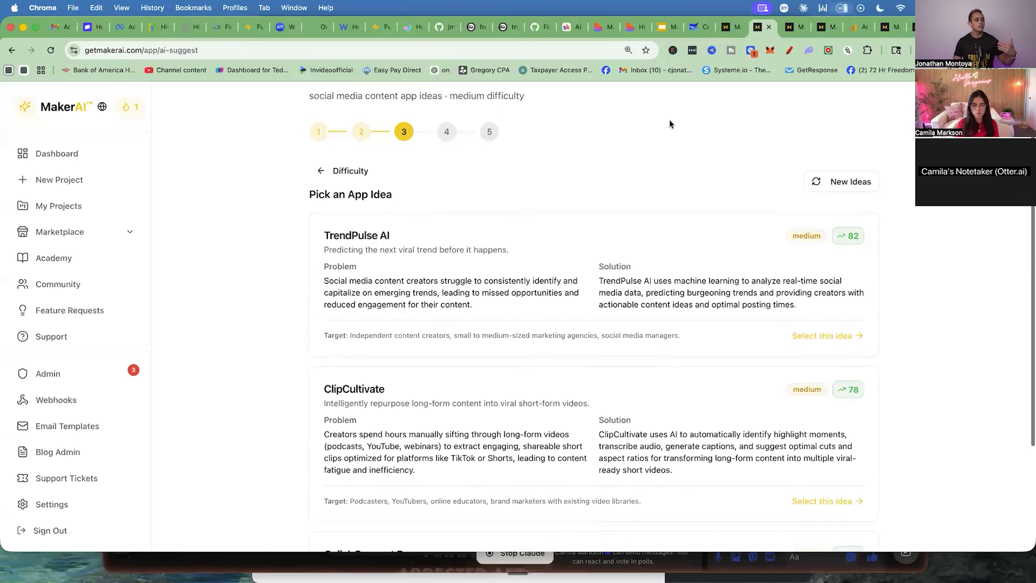
scroll(668, 122, "down", 3)
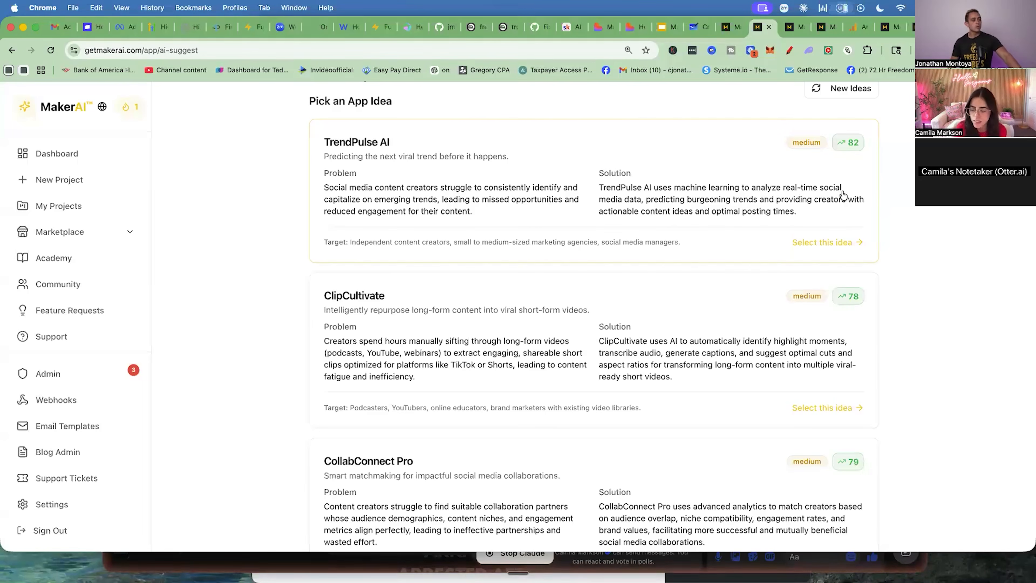
scroll(730, 224, "down", 2)
scroll(690, 241, "up", 5)
scroll(693, 234, "down", 2)
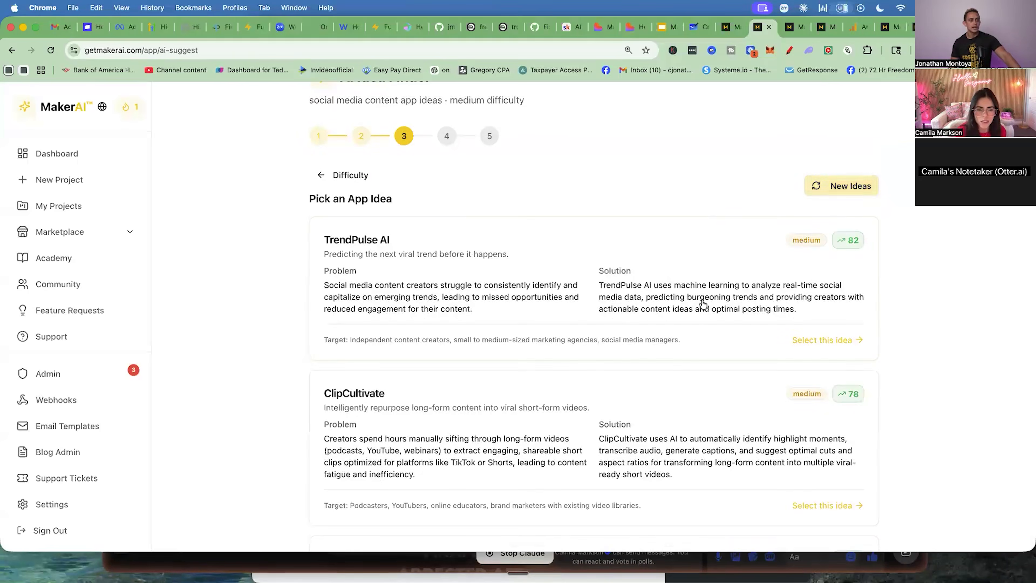
Read the TrendPulse AI idea's tagline, problem and solution
scroll(702, 303, "down", 3)
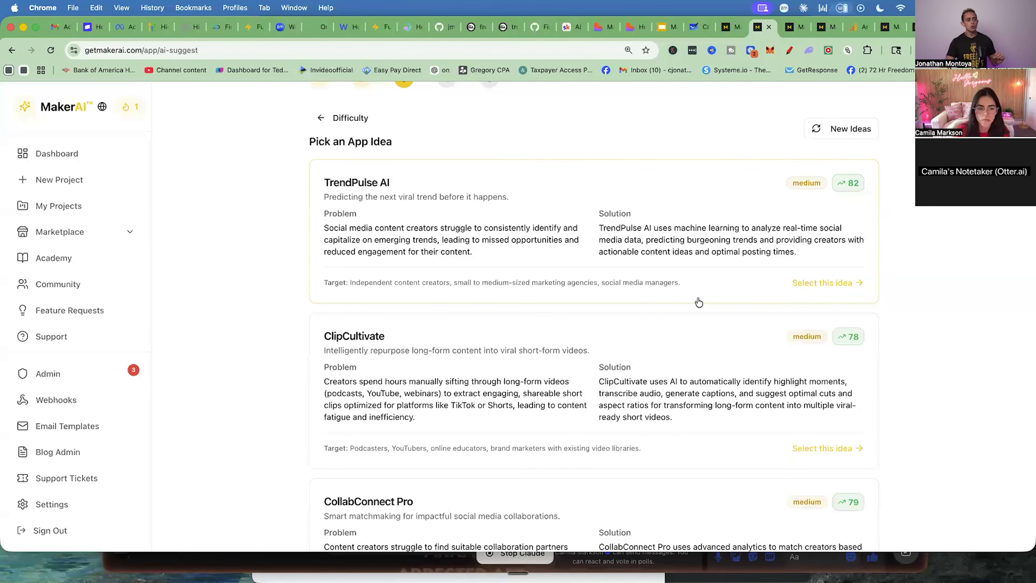
left_click_drag(318, 181, 741, 275)
Switch to the Microsoft Whiteboard and draw arrows from the Validate box to the handwritten words Comp and Keywords below it
left_click(698, 27)
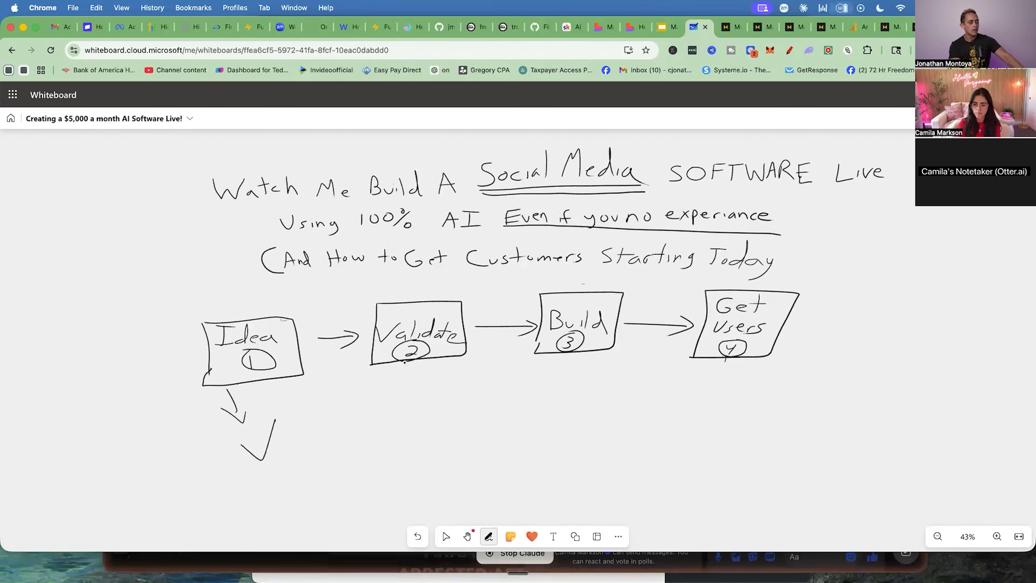
left_click_drag(367, 387, 379, 391)
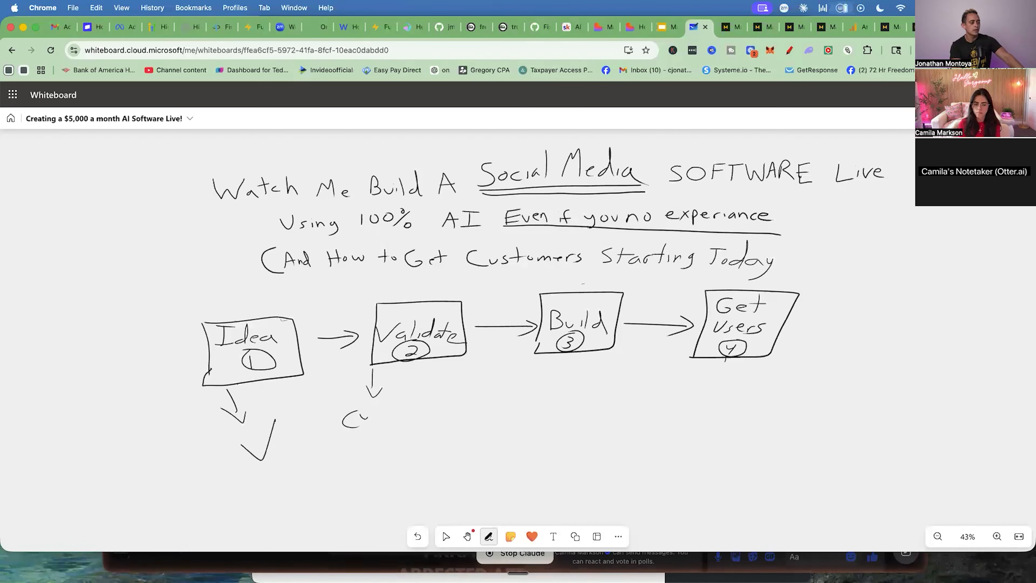
mouse_move(383, 411)
left_mouse_down()
mouse_move(398, 423)
mouse_move(427, 405)
left_mouse_up()
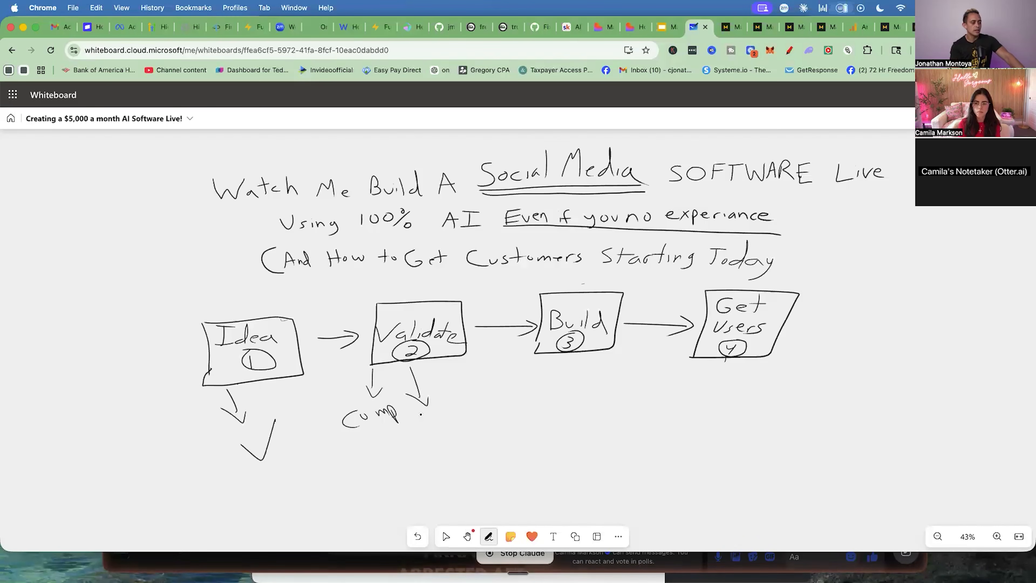
left_click_drag(446, 424, 456, 438)
left_click_drag(457, 423, 487, 424)
left_click_drag(500, 408, 496, 428)
left_click_drag(511, 421, 507, 431)
Add an arrow from the Validate box to $$ and a long curved arrow to the handwritten word Pain
left_click_drag(448, 360, 484, 407)
mouse_move(467, 359)
left_mouse_down()
mouse_move(522, 478)
mouse_move(533, 480)
left_mouse_up()
left_click_drag(539, 473, 568, 475)
key("Escape")
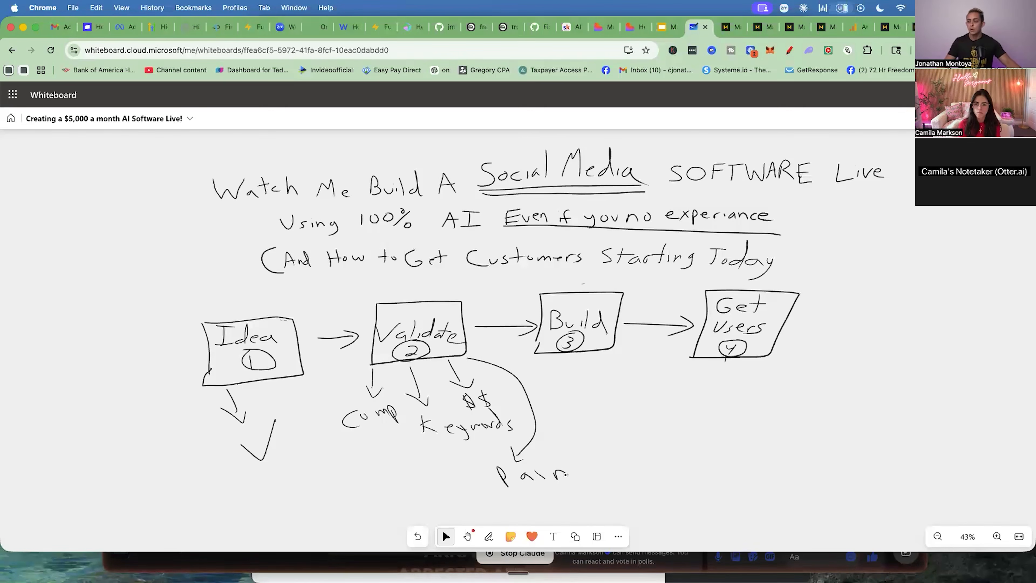
Switch to the StoryPulse Pro market analysis in MakerAI and look over its idea score and what it means
key("ctrl+Tab")
key("ctrl+Tab")
key("ctrl+Tab")
scroll(462, 229, "down", 1)
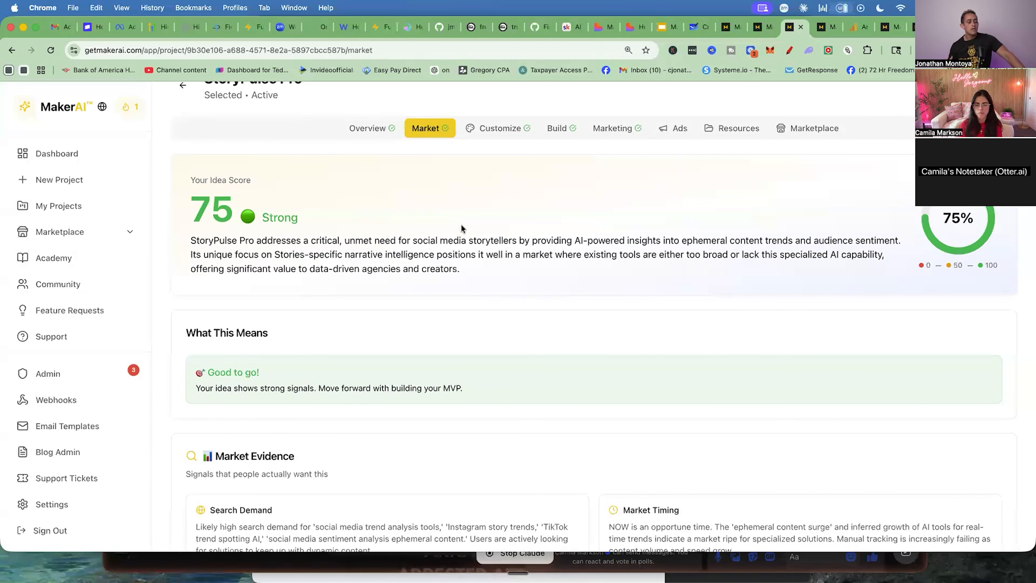
scroll(507, 225, "down", 1)
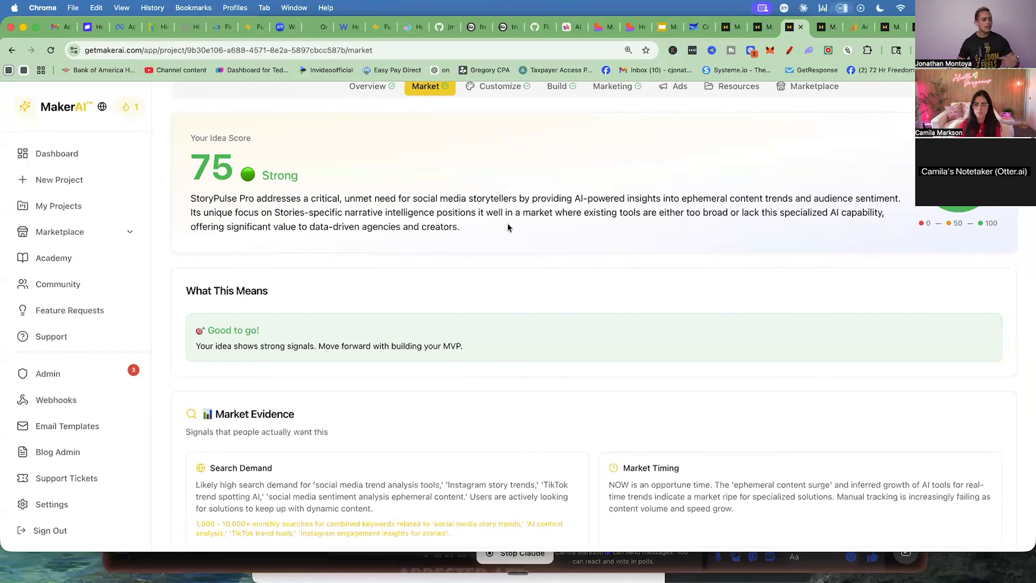
scroll(508, 226, "down", 2)
scroll(507, 224, "down", 4)
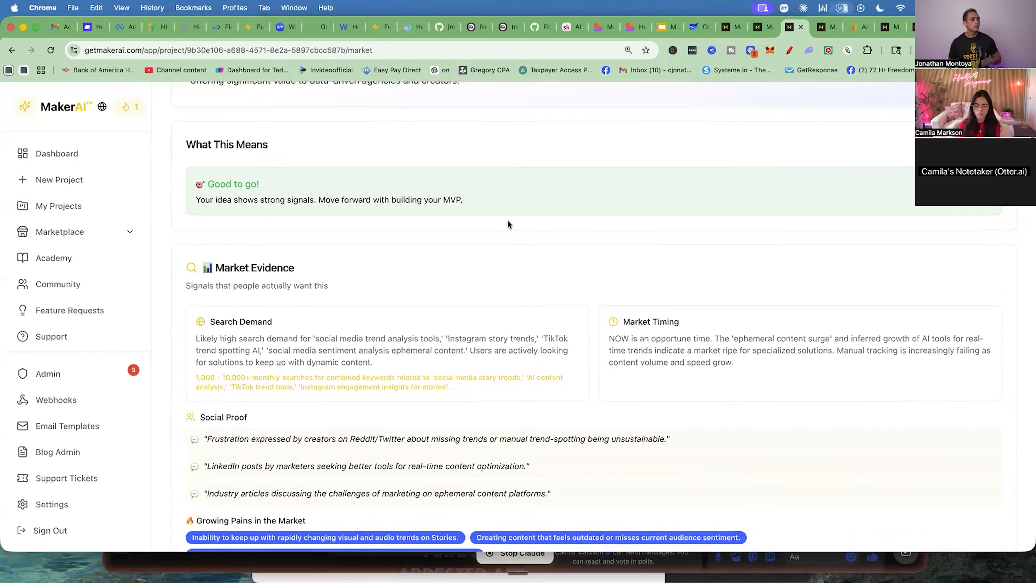
Read the Search Demand text under Market Evidence, including the keyword phrases and monthly search volume
scroll(343, 258, "down", 2)
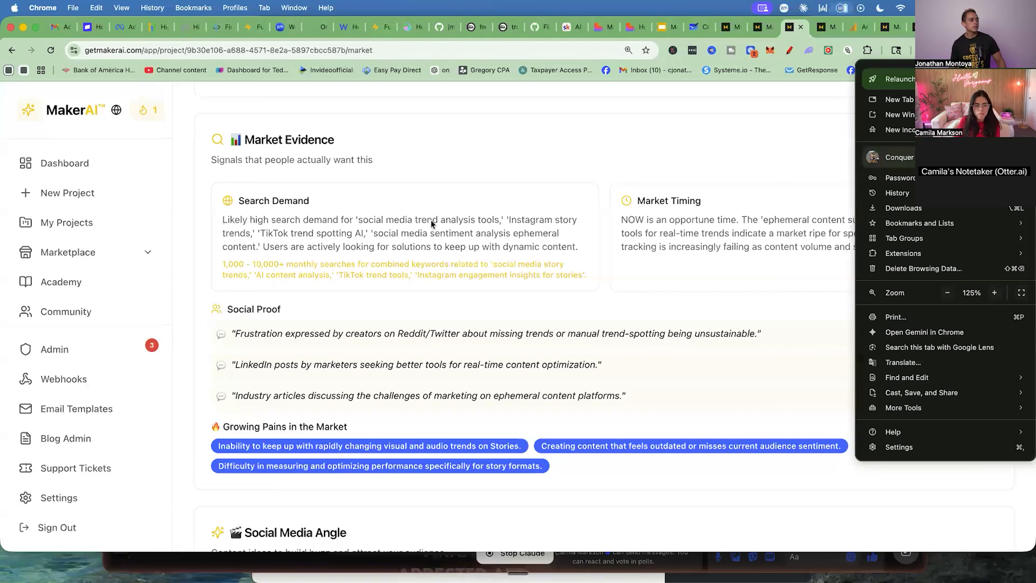
left_click(431, 219)
left_click_drag(223, 219, 353, 222)
left_click_drag(358, 220, 534, 233)
left_click(257, 234)
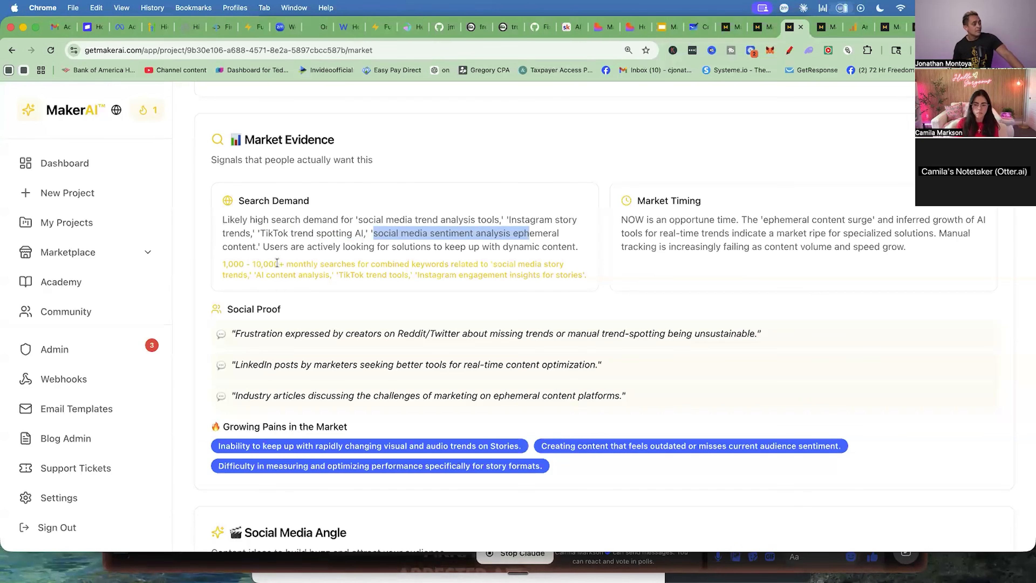
mouse_move(254, 264)
left_mouse_down()
mouse_move(460, 263)
mouse_move(248, 258)
left_mouse_up()
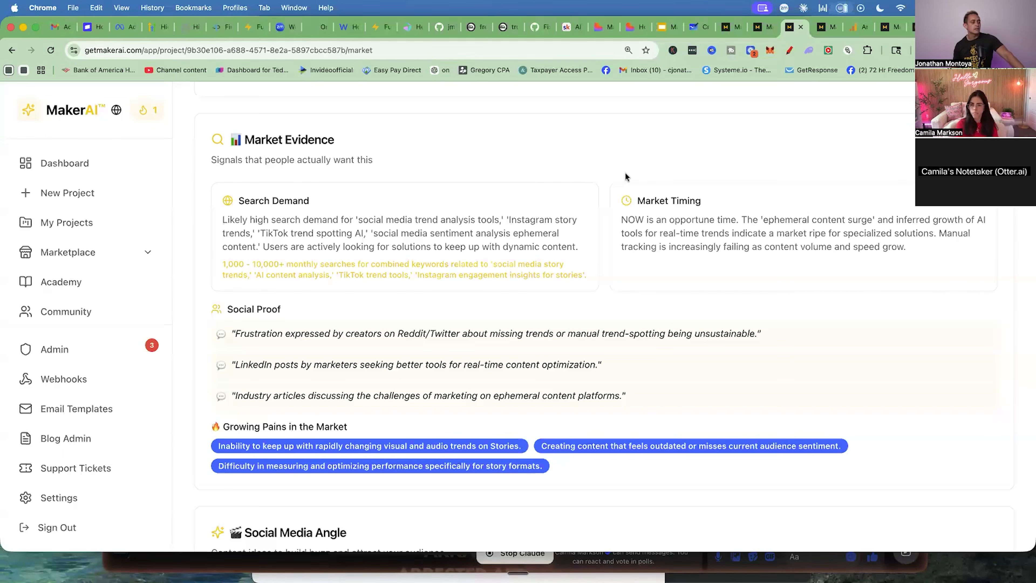
Look through the Social Media Angle content ideas for YouTube, Instagram Reels, TikTok and Twitter / X
scroll(479, 185, "down", 1)
scroll(479, 184, "down", 10)
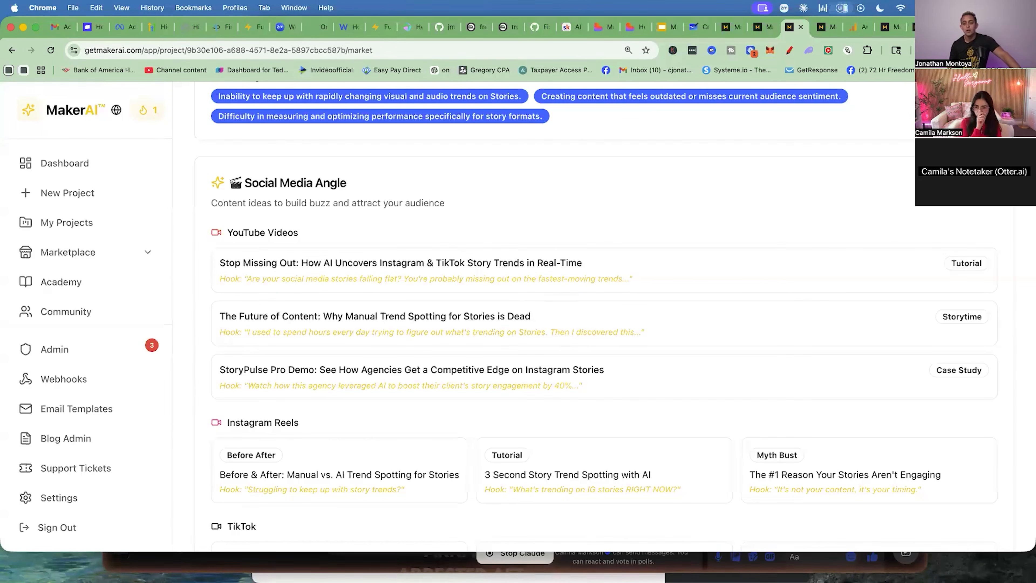
scroll(585, 322, "down", 5)
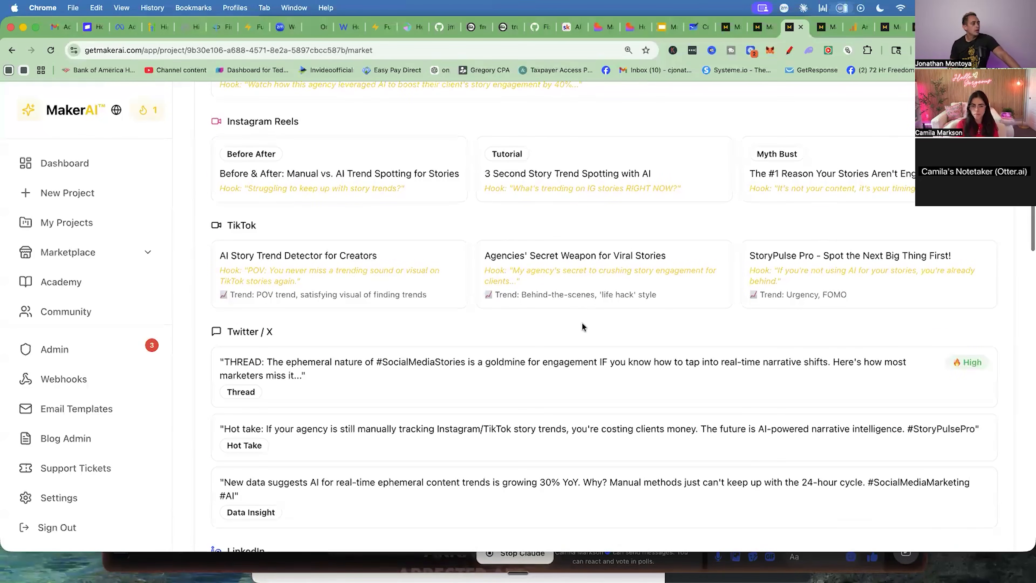
scroll(378, 257, "down", 3)
Examine the Competitive Landscape section, including direct competitors and the market gap
scroll(405, 267, "down", 9)
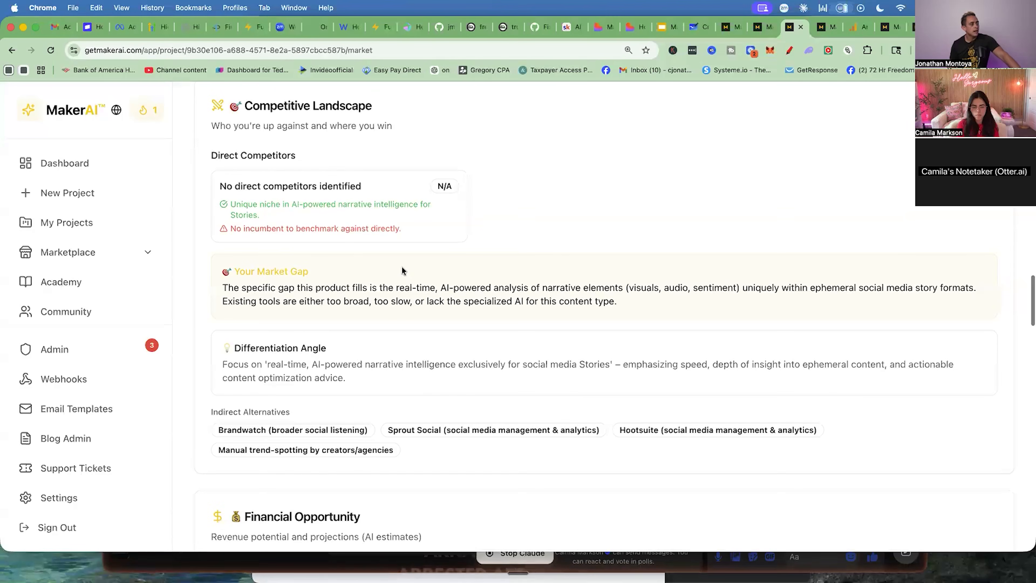
left_click_drag(243, 106, 397, 125)
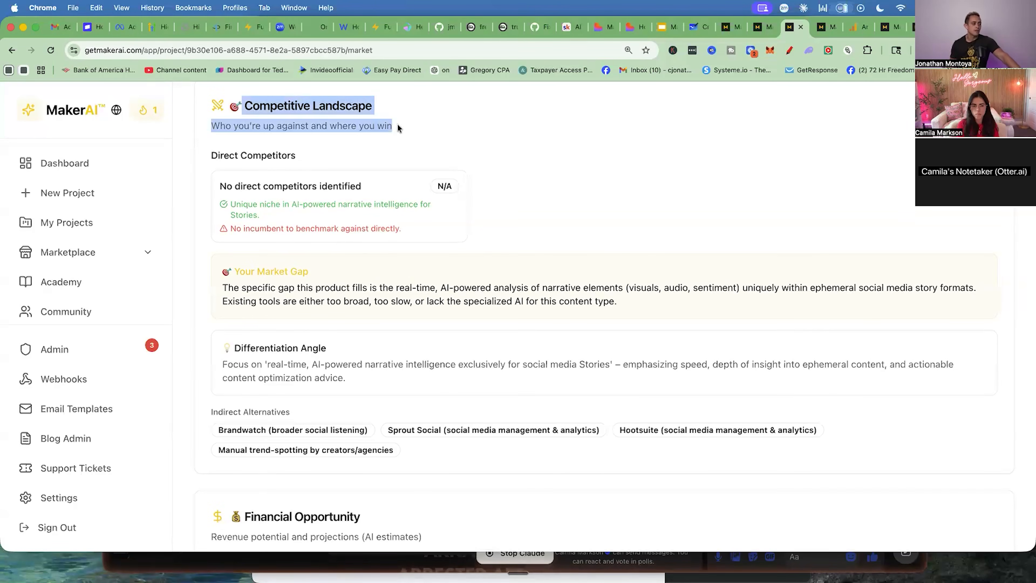
left_click(398, 123)
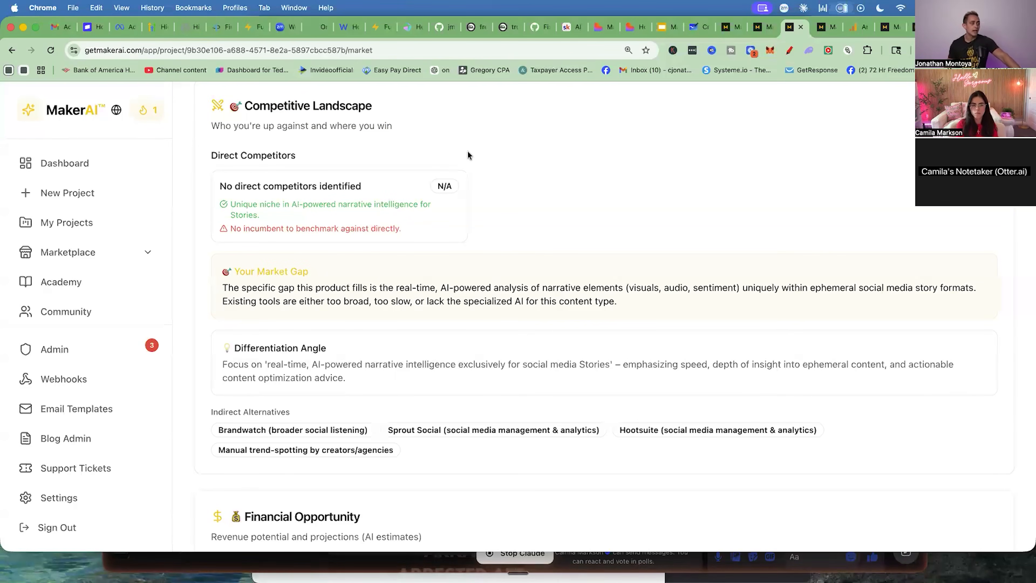
Review the Financial Opportunity estimates and the Key Risks & Mitigation section
scroll(467, 153, "down", 5)
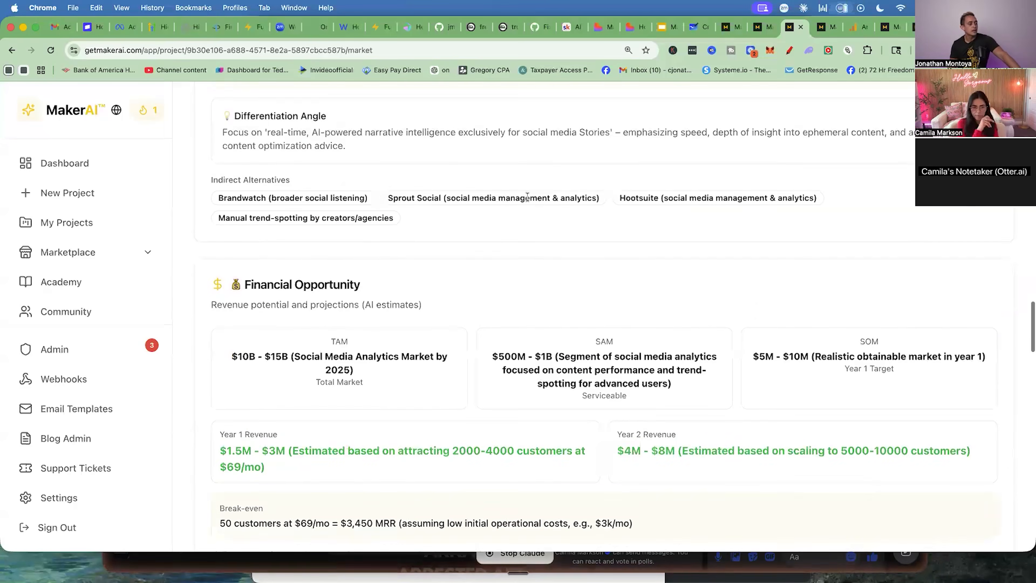
scroll(489, 209, "down", 3)
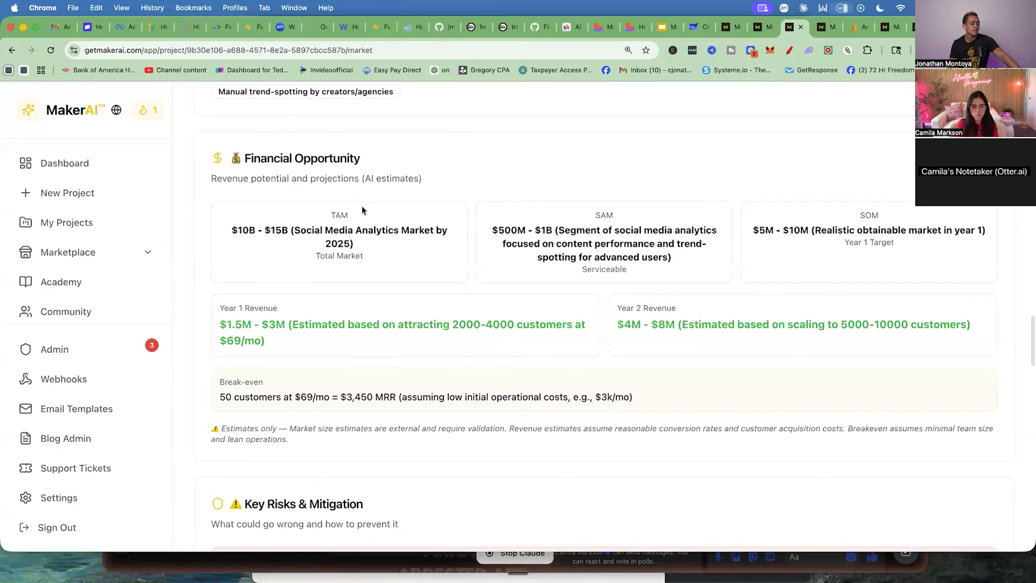
scroll(557, 209, "down", 10)
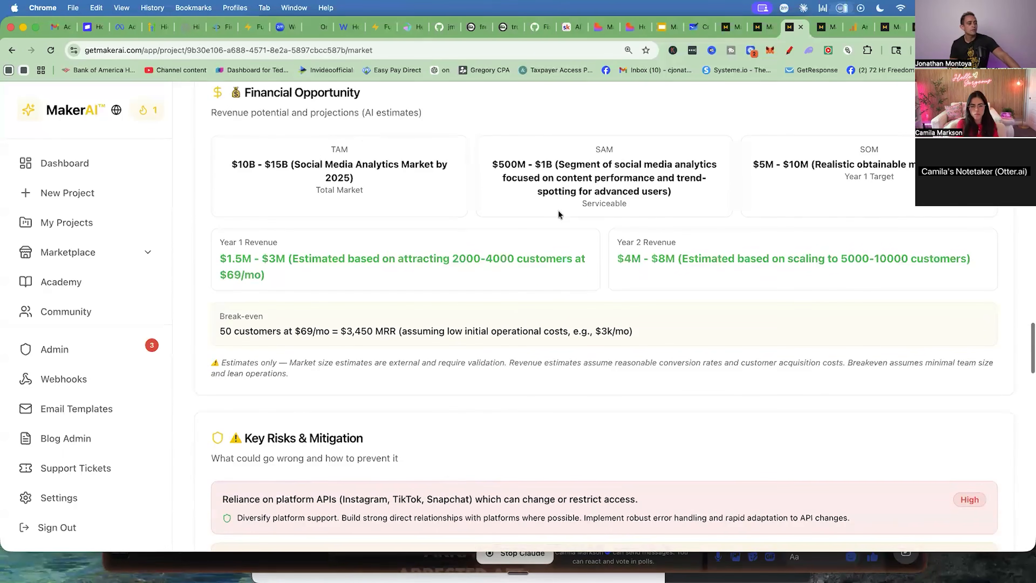
scroll(558, 210, "up", 1)
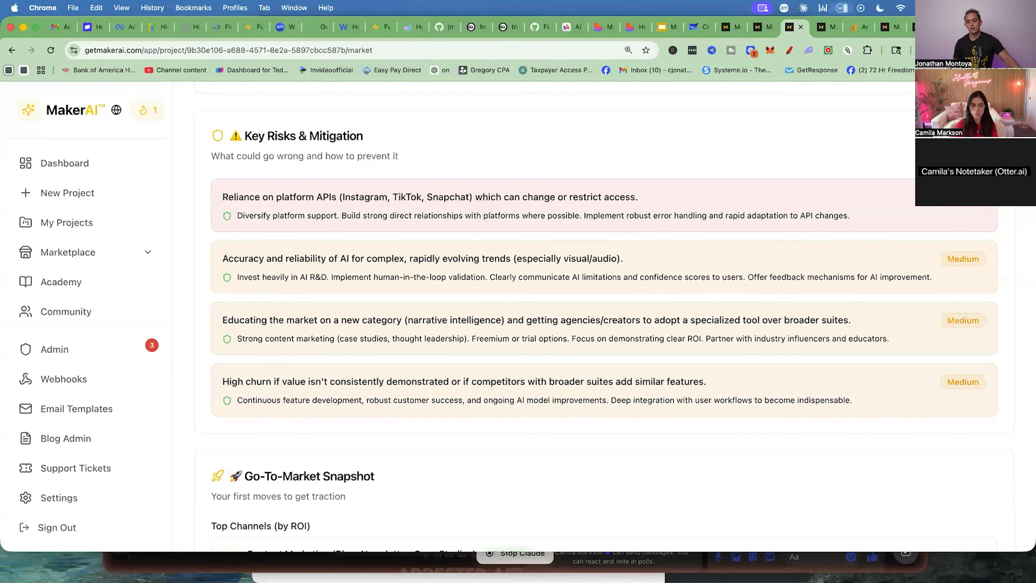
Read the Go-To-Market Snapshot's top channels: content marketing, partnerships and paid social
scroll(587, 400, "down", 9)
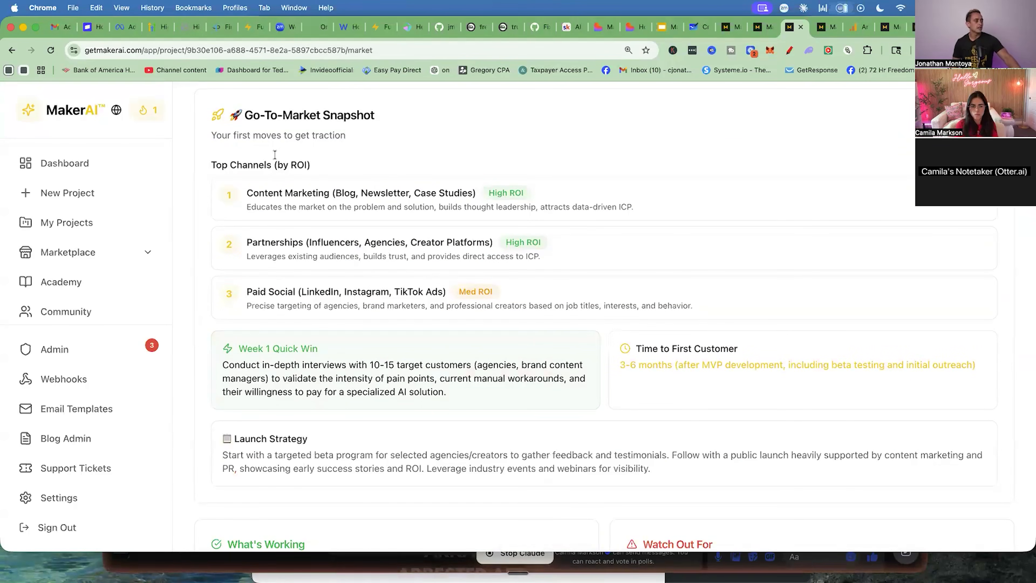
left_click_drag(208, 135, 376, 134)
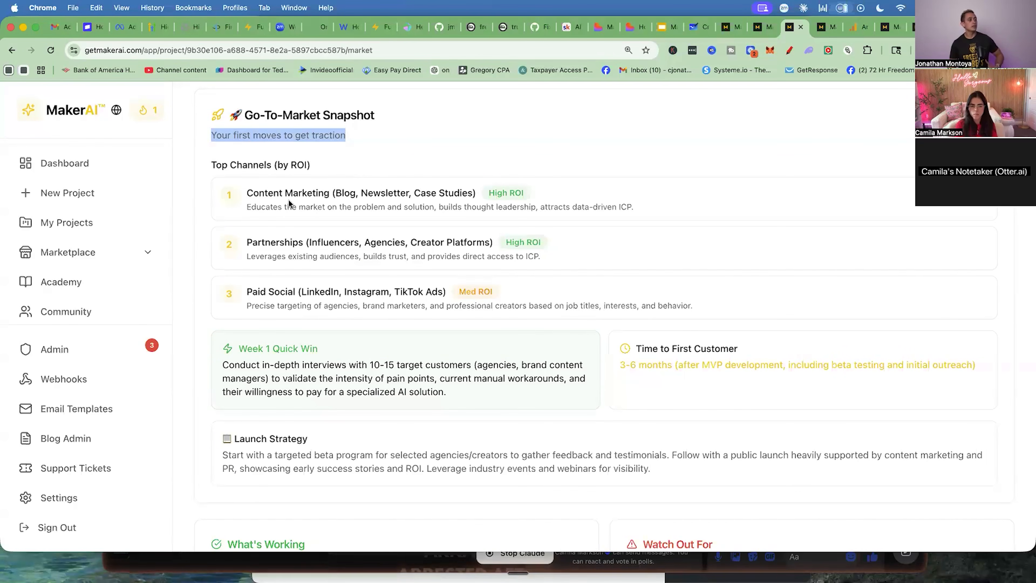
left_click_drag(239, 195, 479, 194)
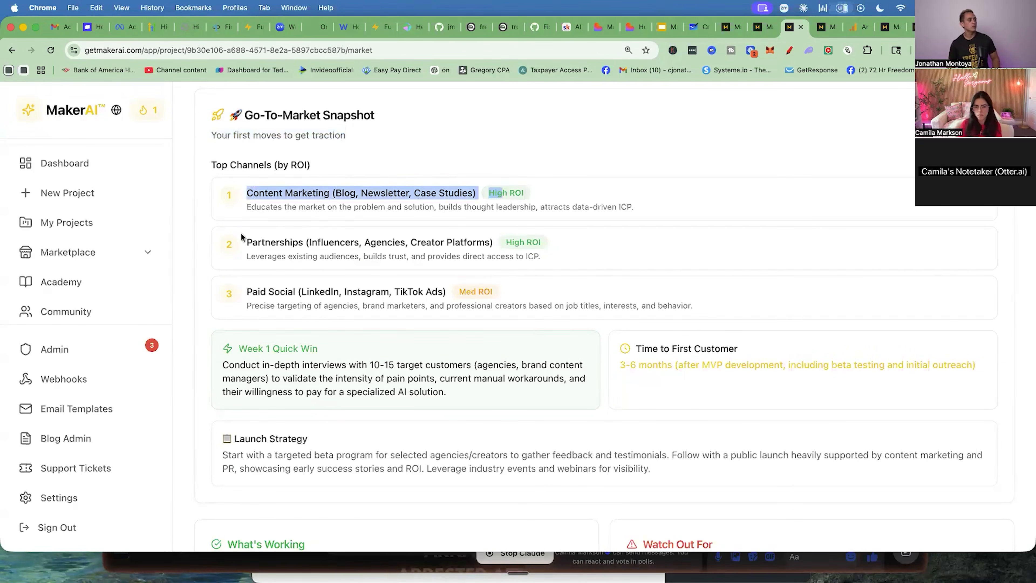
left_click_drag(243, 238, 565, 257)
left_click_drag(269, 292, 520, 305)
left_click(602, 278)
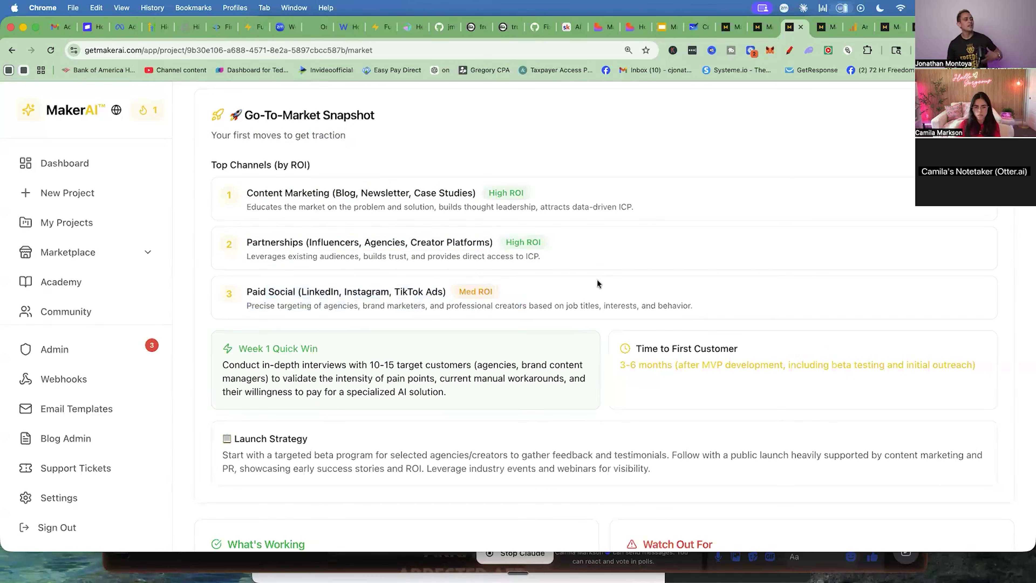
Review the Launch Strategy and the What's Working and Watch Out For lists
scroll(598, 283, "down", 3)
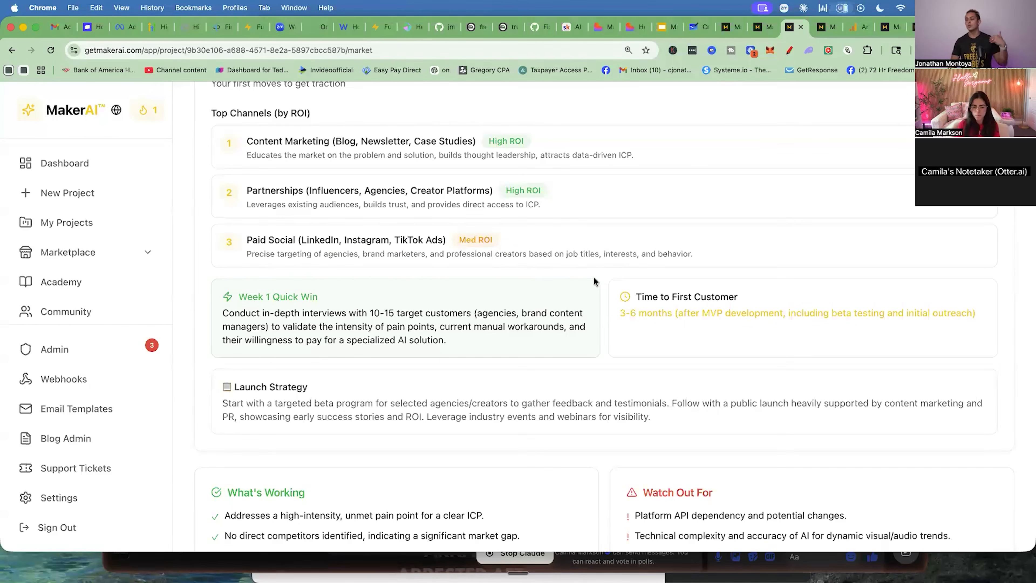
scroll(682, 288, "down", 5)
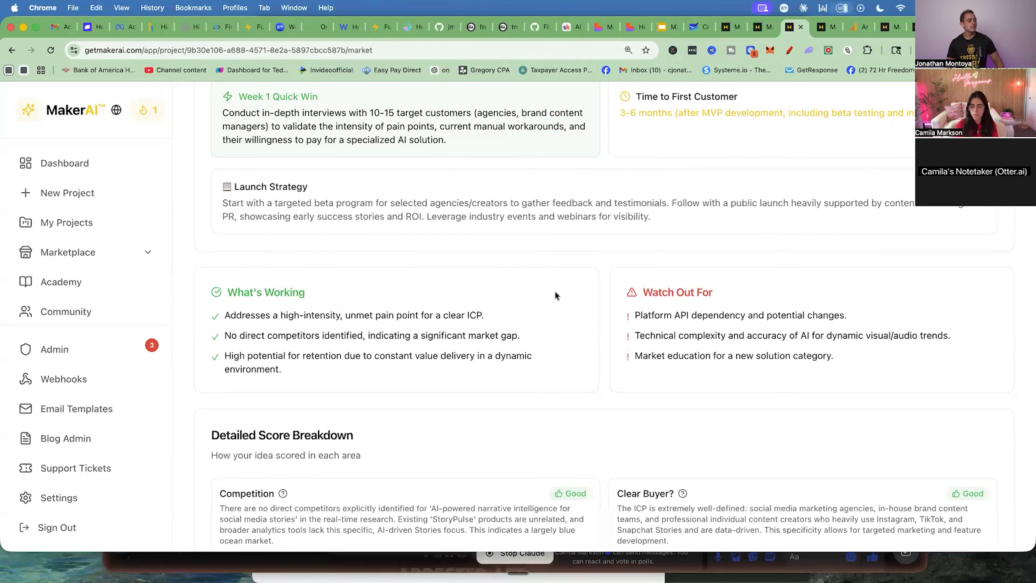
scroll(558, 293, "down", 1)
scroll(559, 293, "down", 1)
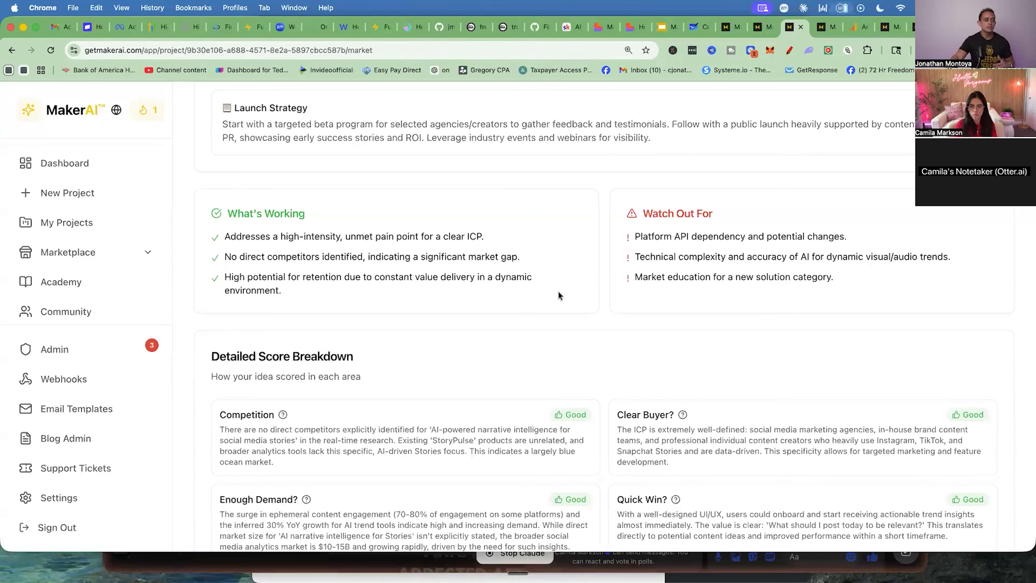
Examine the Detailed Score Breakdown, including Competition, Clear Buyer and Enough Demand
scroll(558, 291, "down", 6)
left_click_drag(212, 105, 368, 107)
left_click_drag(219, 162, 321, 206)
left_click_drag(616, 162, 678, 210)
left_click_drag(216, 247, 571, 295)
scroll(265, 274, "down", 1)
left_click_drag(301, 279, 571, 323)
Return to the Microsoft Whiteboard and draw a curved arrow from the Validate box to the circled handwritten word Exicted
left_click(693, 27)
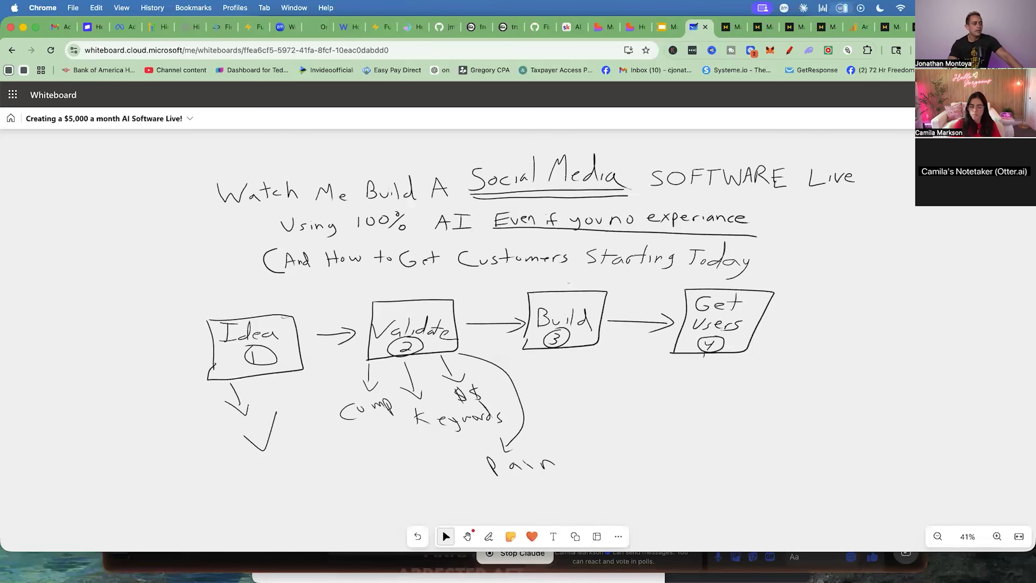
left_click(488, 536)
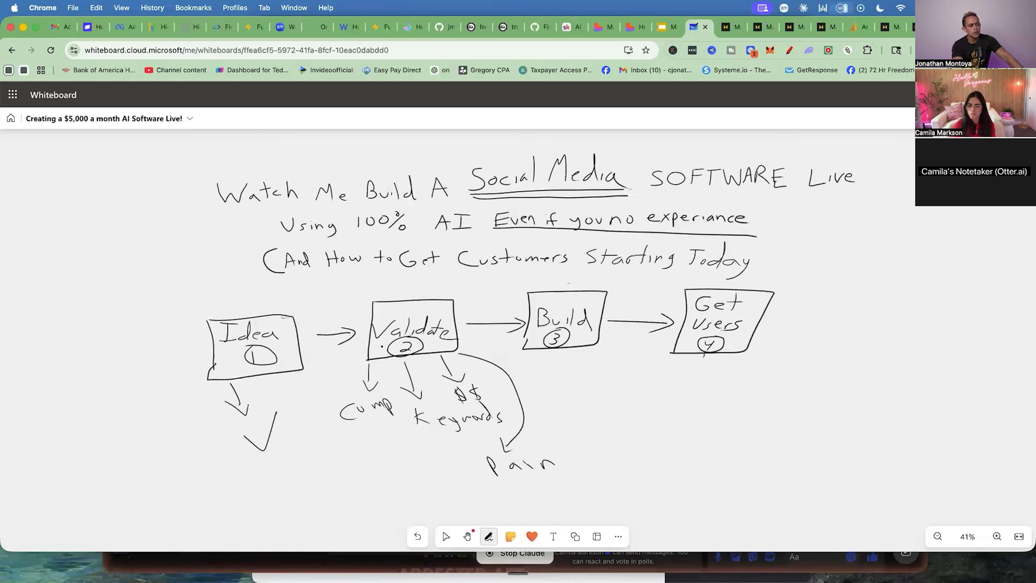
mouse_move(368, 353)
left_mouse_down()
mouse_move(319, 416)
mouse_move(373, 475)
mouse_move(380, 470)
mouse_move(354, 510)
mouse_move(418, 495)
mouse_move(436, 469)
left_mouse_up()
left_click(395, 471)
mouse_move(334, 489)
left_mouse_down()
mouse_move(379, 525)
mouse_move(469, 467)
mouse_move(400, 453)
left_mouse_up()
key("Escape")
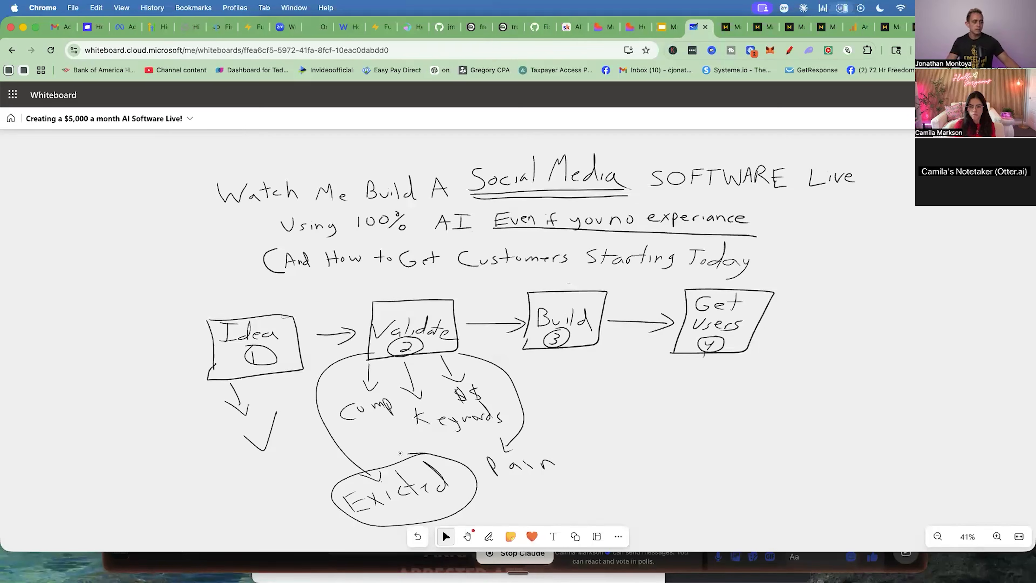
Draw a short arrow from the lower left pointing at the circled word Exicted
left_click(488, 535)
mouse_move(286, 525)
left_mouse_down()
mouse_move(341, 512)
mouse_move(332, 526)
left_mouse_up()
key("Escape")
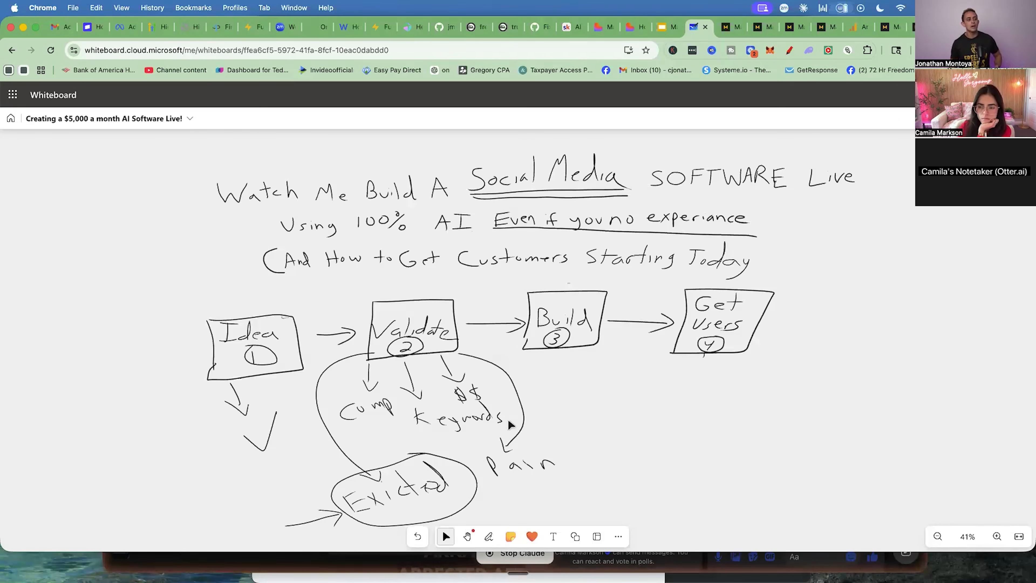
Draw an arrow down from the Build box and handwrite Copy + Paste beneath it
left_click(488, 537)
left_click_drag(553, 351, 574, 379)
left_click_drag(560, 373, 577, 369)
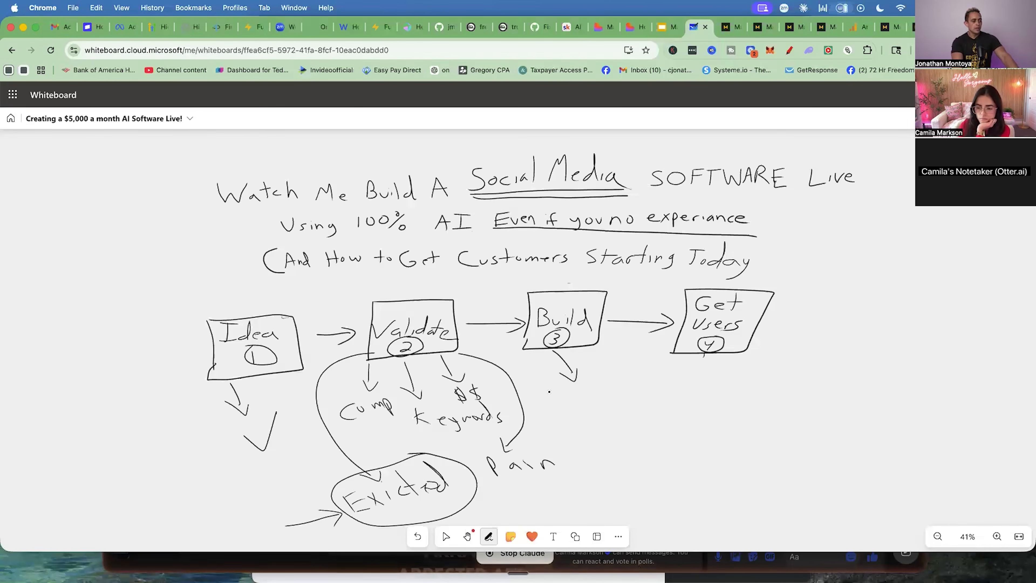
mouse_move(558, 391)
left_mouse_down()
mouse_move(552, 402)
mouse_move(571, 393)
left_mouse_up()
mouse_move(579, 384)
left_mouse_down()
mouse_move(575, 400)
mouse_move(594, 381)
left_mouse_up()
left_click_drag(581, 409, 582, 420)
mouse_move(577, 426)
left_mouse_down()
mouse_move(589, 444)
mouse_move(597, 427)
left_mouse_up()
left_click_drag(619, 399, 615, 423)
mouse_move(607, 412)
left_mouse_down()
mouse_move(621, 410)
mouse_move(626, 423)
left_mouse_up()
scroll(636, 424, "down", 1)
left_click(446, 535)
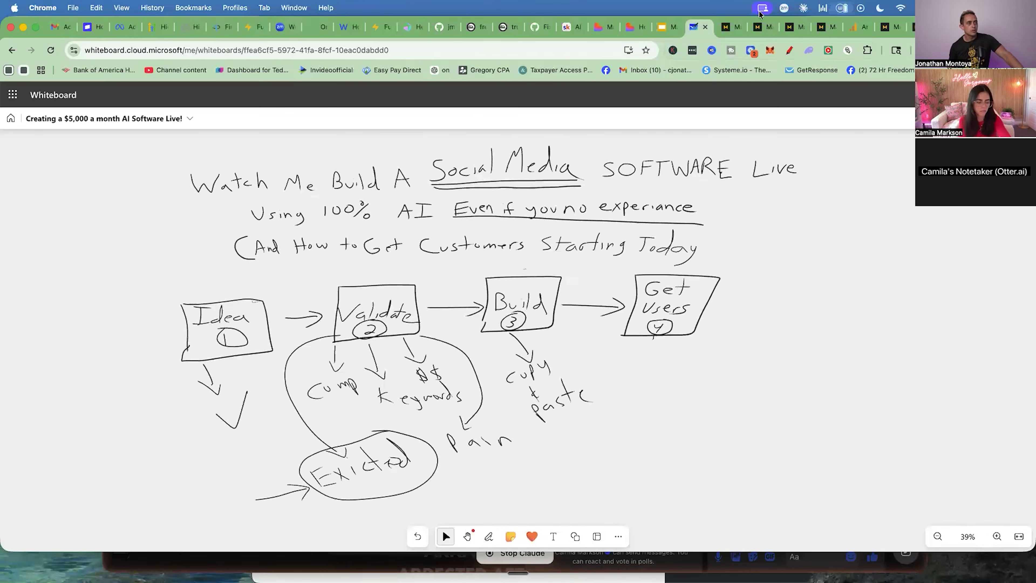
Return to the StoryPulse Pro project in MakerAI, open its build customization and look over the recommended Should Have features
left_click(788, 27)
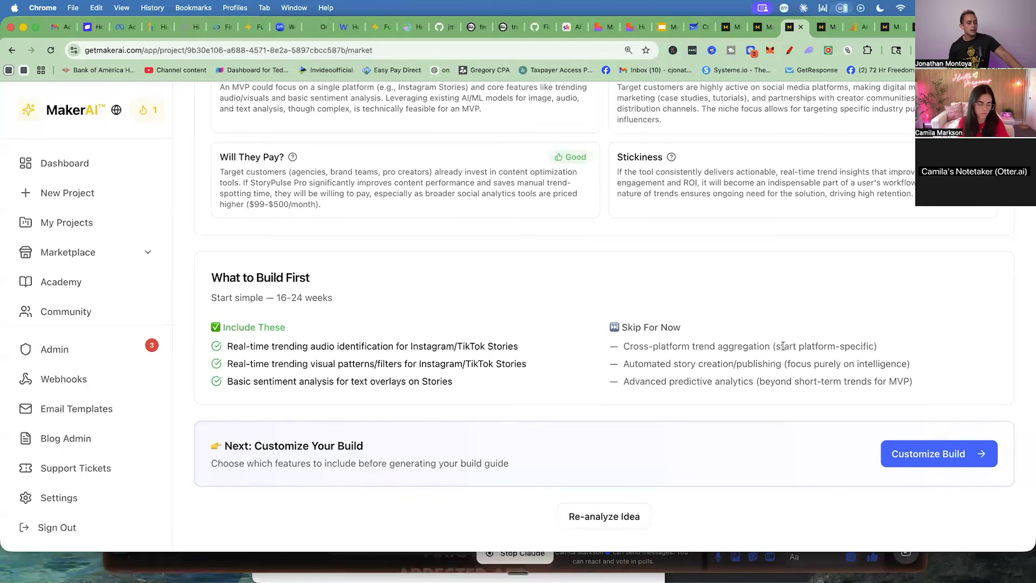
left_click(952, 459)
scroll(704, 287, "down", 4)
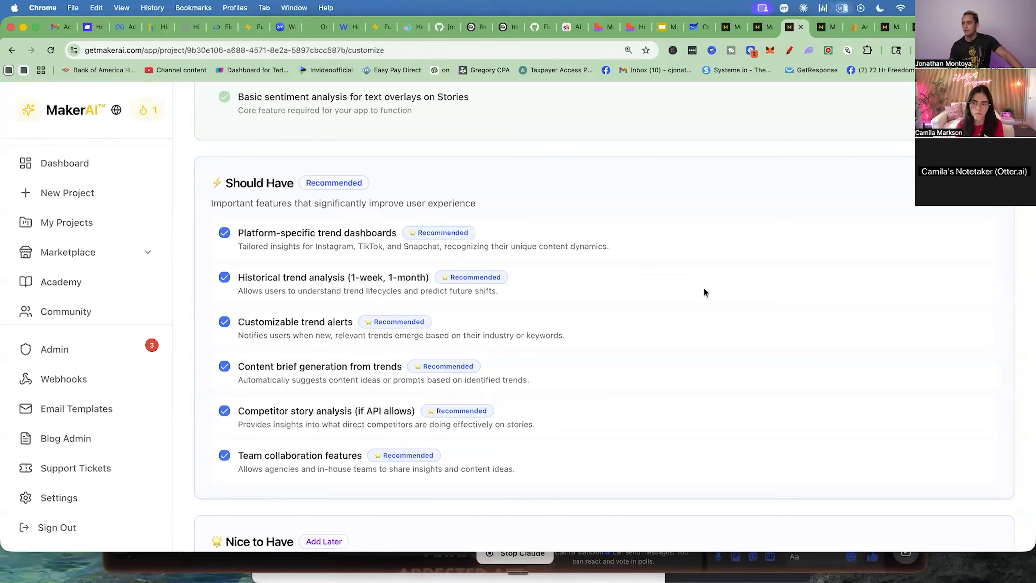
Review the Must Have core features and the recommended Should Have features, highlighting their names
scroll(703, 287, "up", 4)
left_click_drag(211, 173, 499, 308)
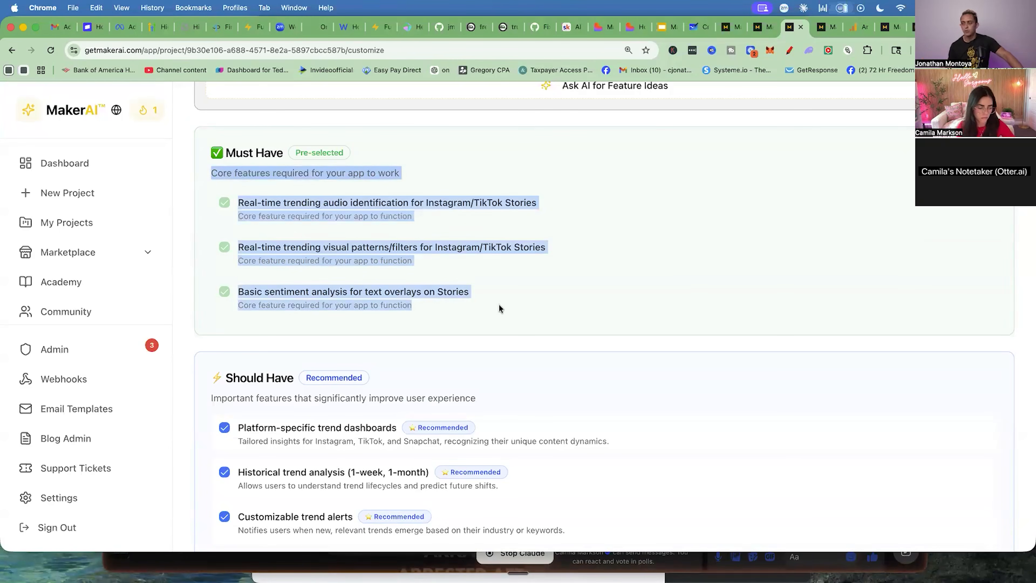
scroll(453, 271, "down", 5)
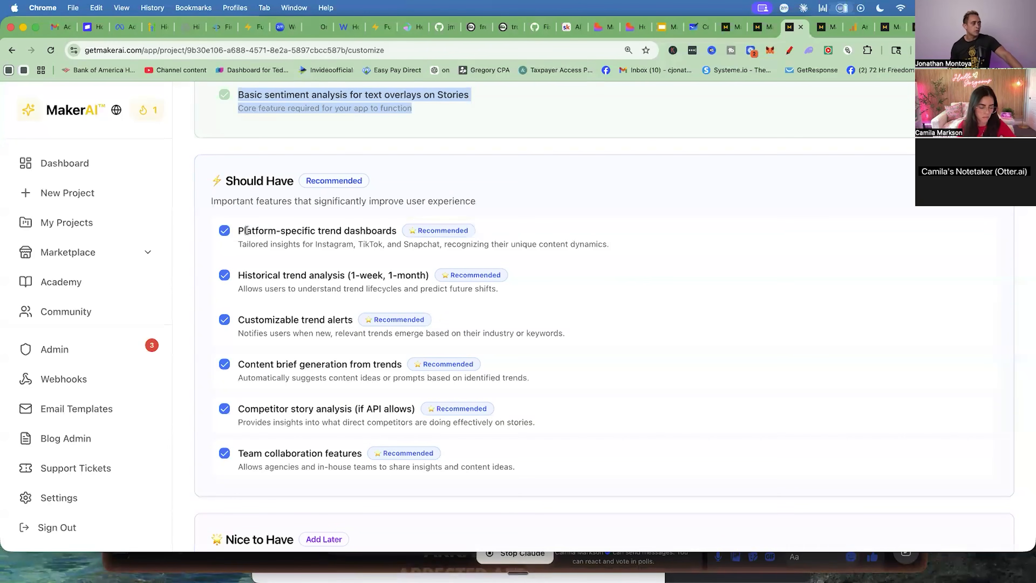
left_click_drag(246, 231, 415, 234)
left_click_drag(236, 269, 428, 272)
left_click_drag(239, 320, 352, 324)
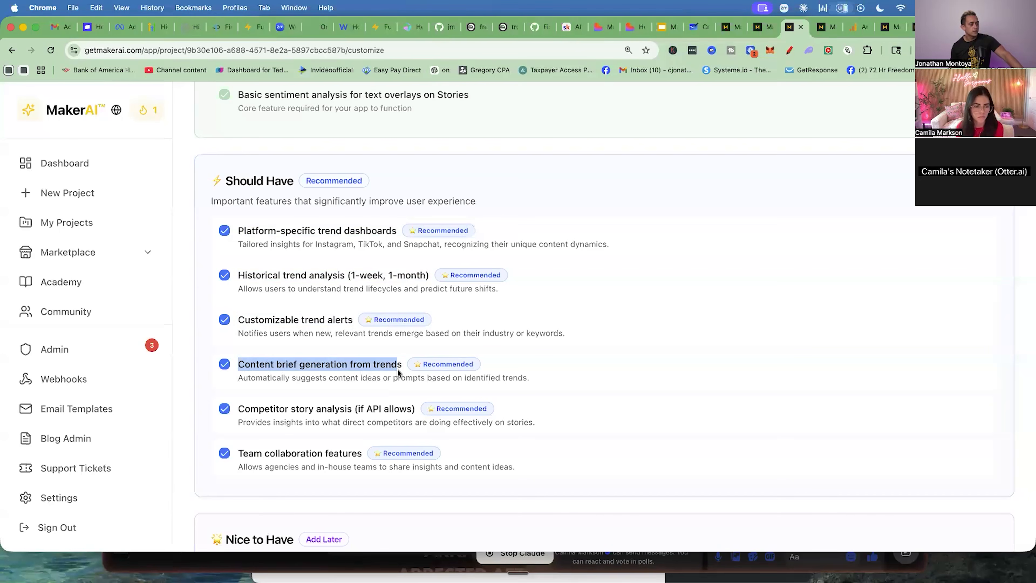
scroll(398, 368, "down", 3)
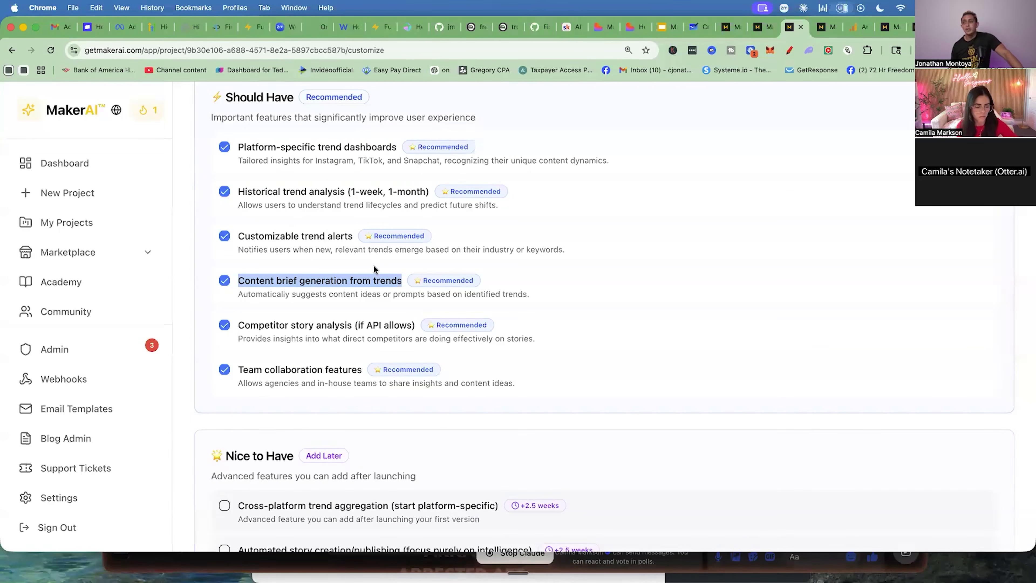
Deselect every Should Have feature except Platform-specific trend dashboards
left_click(224, 369)
left_click(224, 325)
left_click(225, 280)
left_click(224, 236)
left_click(224, 191)
left_click_drag(250, 147, 654, 165)
Look over the Must Have selection, the Nice to Have features and the optional industry context fields
scroll(547, 298, "down", 5)
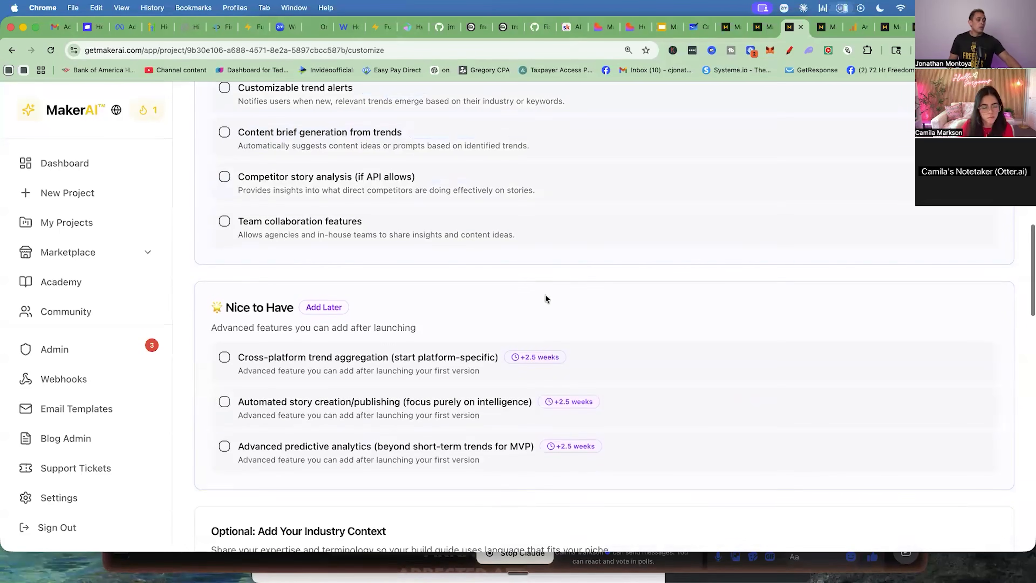
scroll(544, 298, "up", 15)
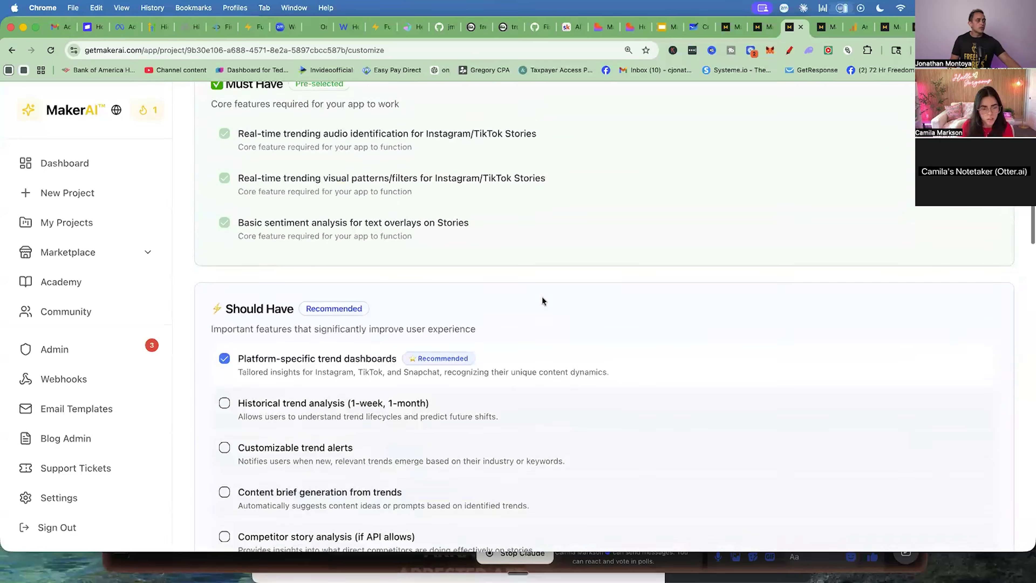
scroll(542, 300, "up", 3)
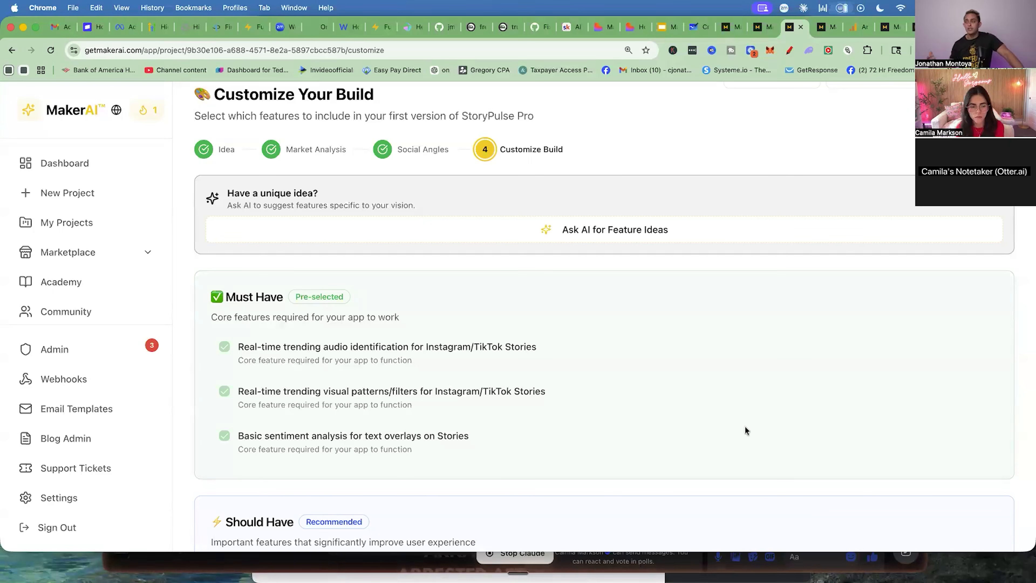
scroll(422, 367, "down", 7)
scroll(421, 368, "down", 9)
left_click_drag(214, 254, 639, 407)
left_click_drag(648, 353, 682, 311)
scroll(586, 268, "down", 8)
left_click(558, 190)
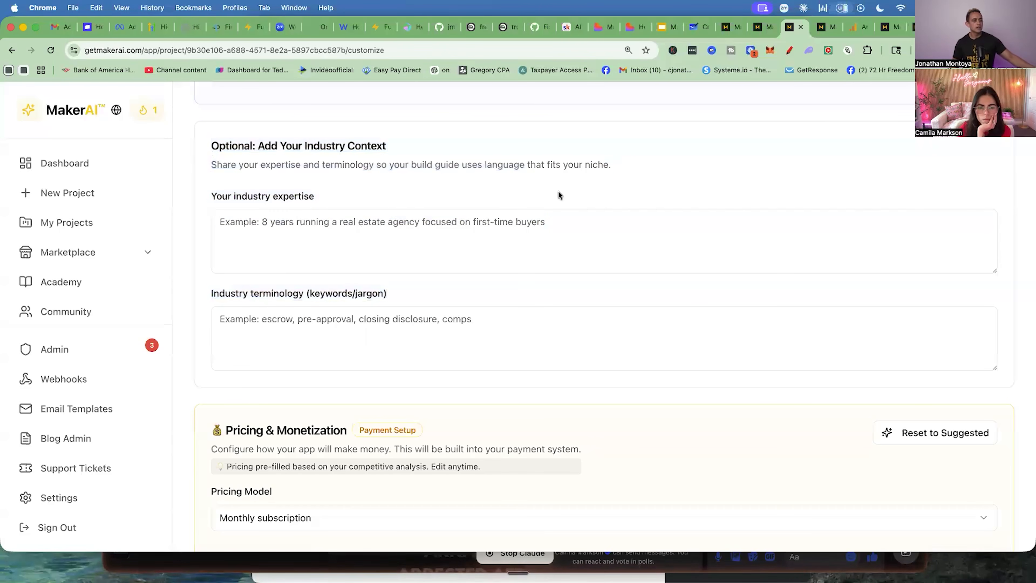
Set the monthly price to $49 for the Starter tier and $97 for the Pro tier
scroll(658, 234, "down", 6)
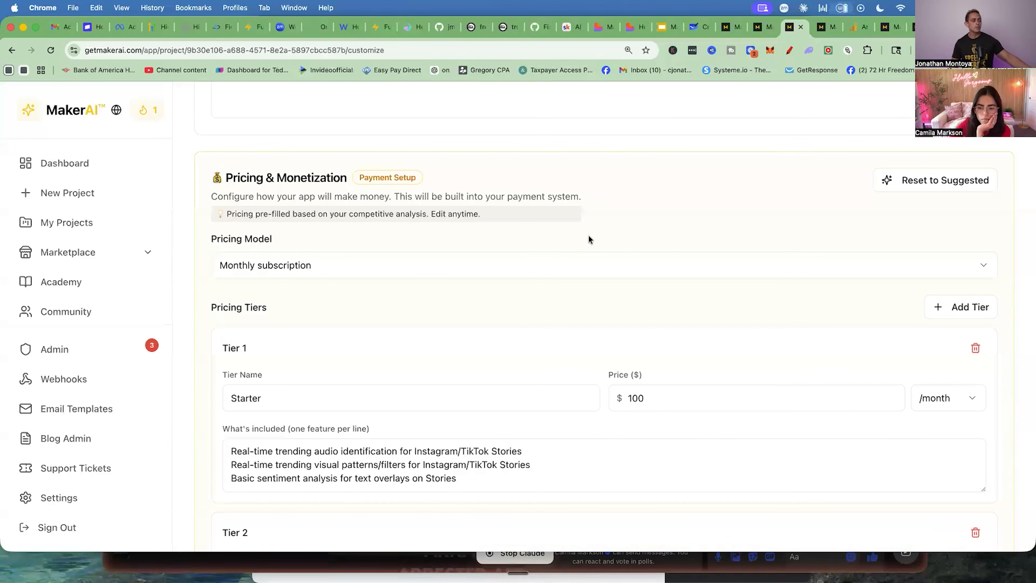
scroll(607, 273, "down", 2)
double_click(625, 327)
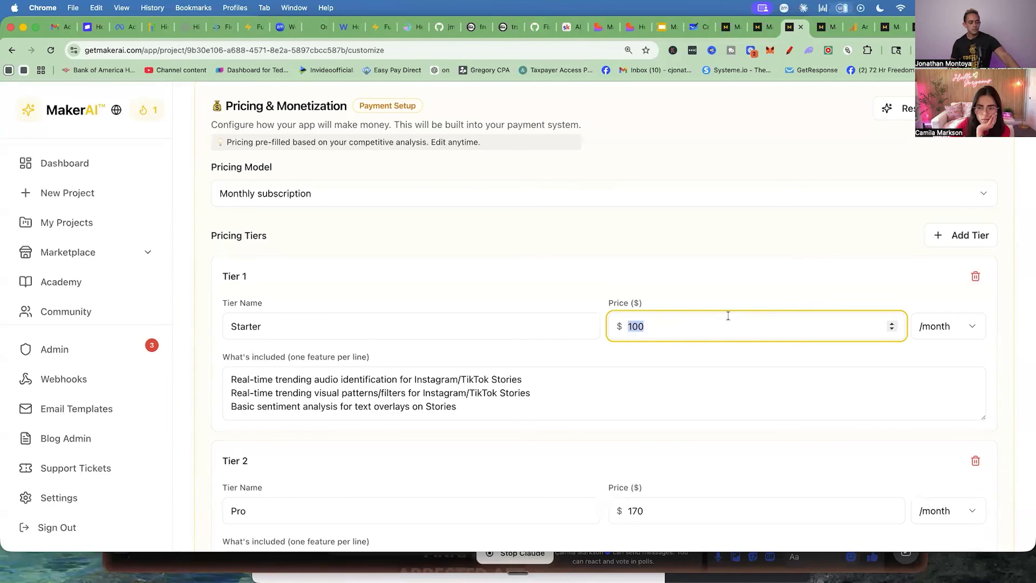
left_click(747, 304)
scroll(728, 298, "down", 2)
left_click(617, 426)
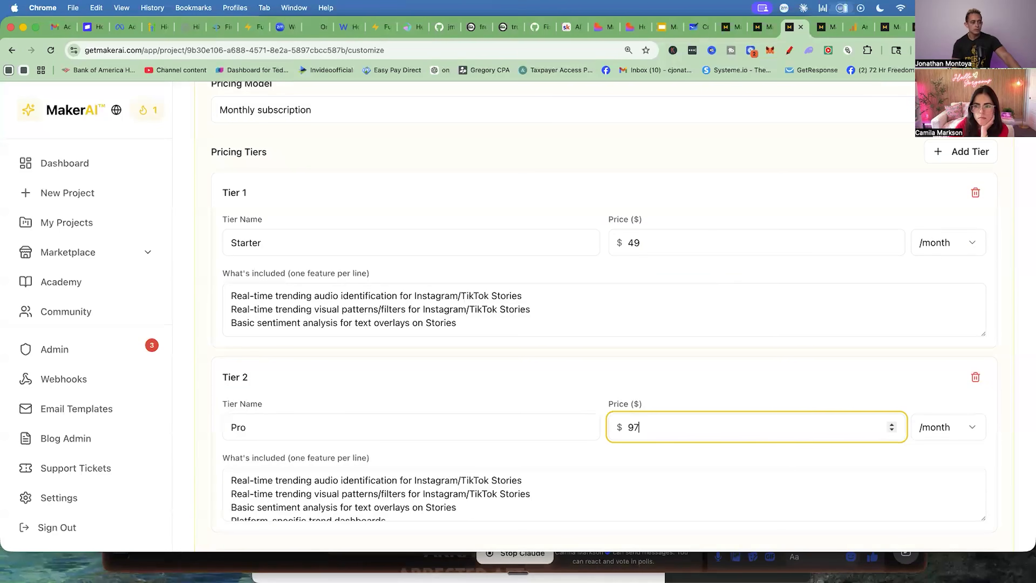
left_click(641, 405)
Set the free trial length to 7 days and create the build guide
scroll(641, 405, "down", 4)
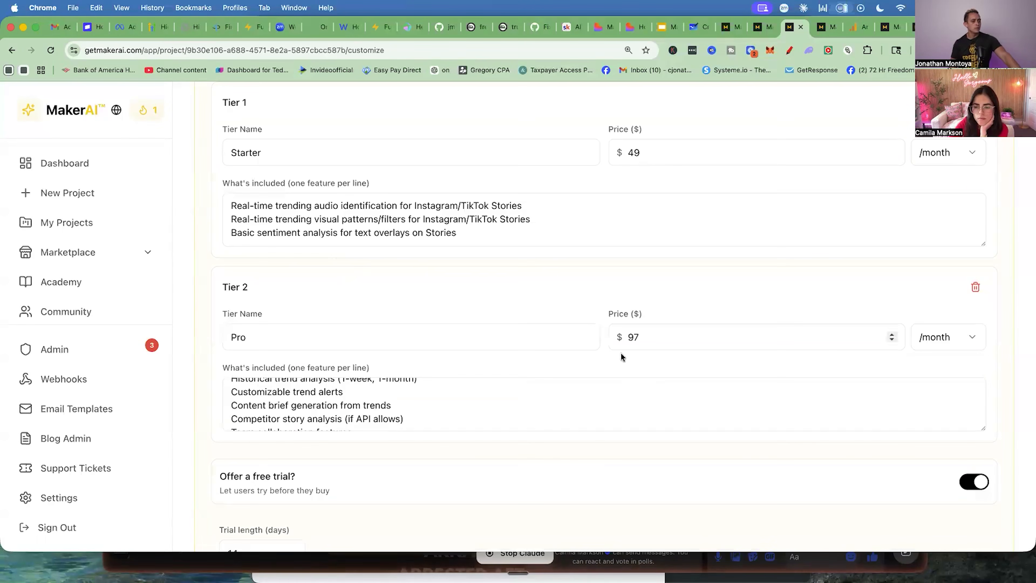
scroll(653, 346, "down", 3)
scroll(380, 407, "down", 3)
left_click(220, 334)
type("7")
scroll(463, 326, "down", 2)
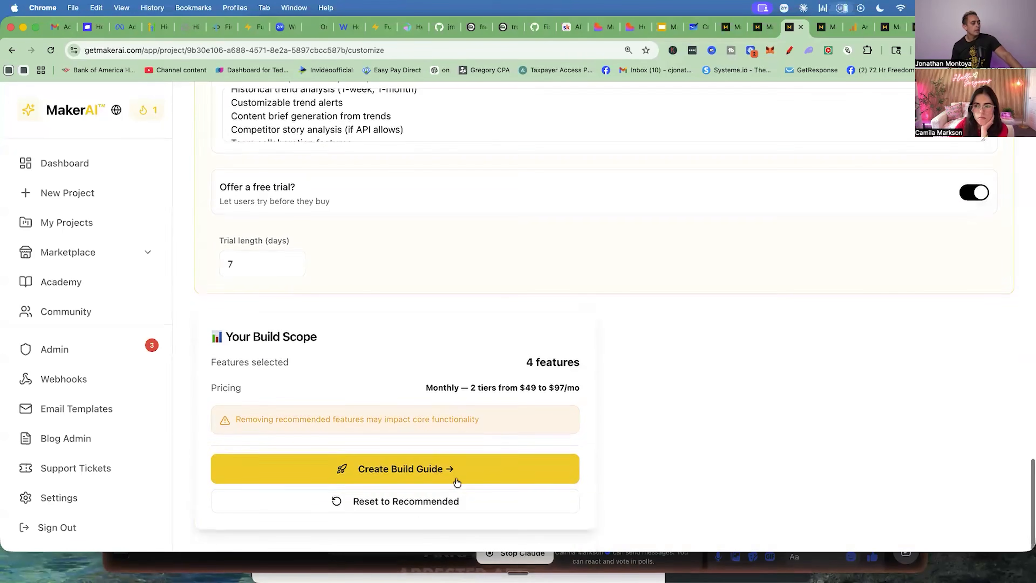
left_click(399, 466)
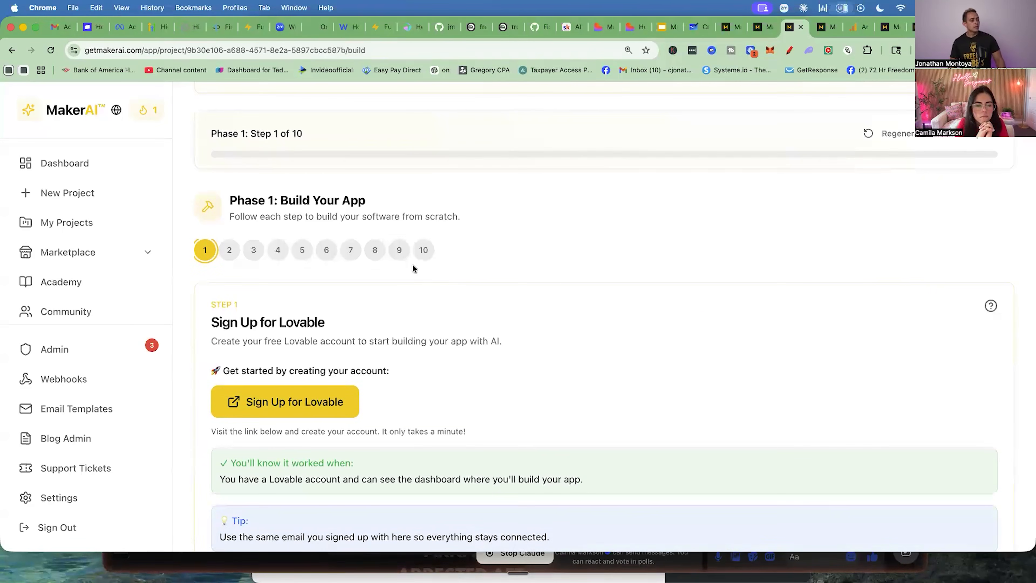
Open step 2 of the build guide and read through the StoryPulse Pro Marketing Landing Page prompt
scroll(412, 218, "down", 2)
left_click(790, 54)
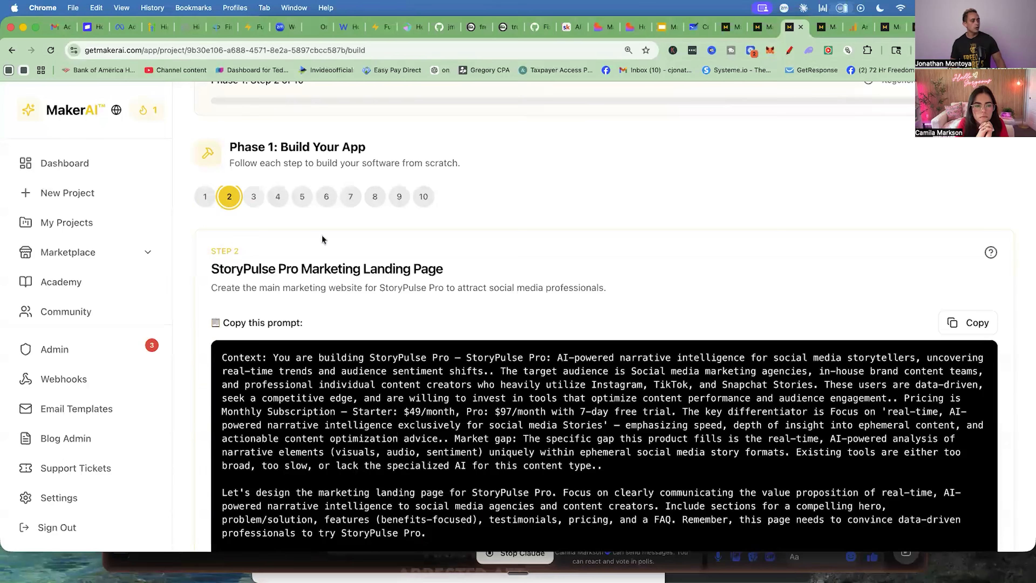
scroll(359, 260, "down", 4)
scroll(333, 256, "down", 1)
scroll(333, 256, "up", 2)
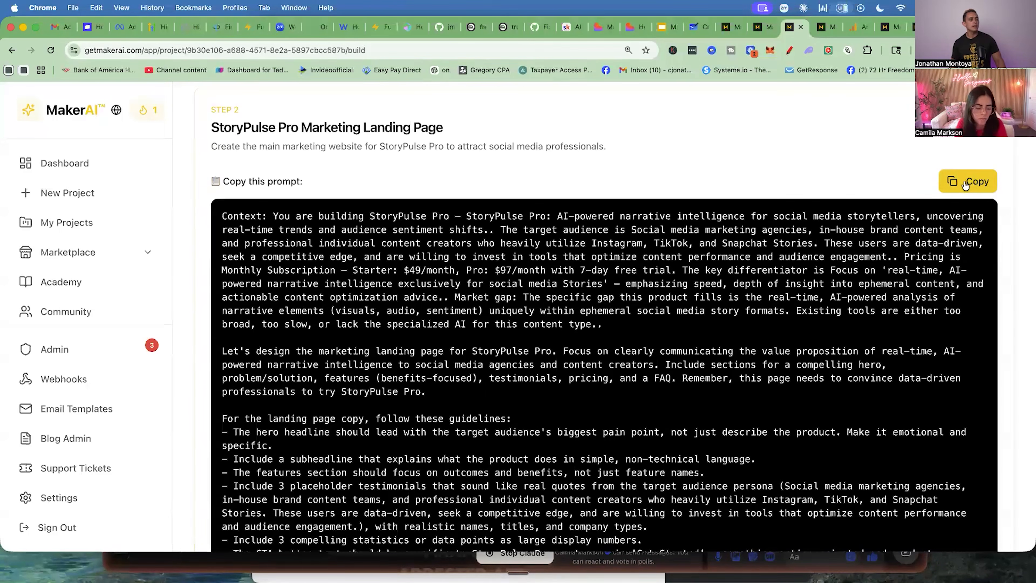
scroll(964, 185, "up", 6)
Return to step 1 of the build guide and highlight the Sign Up for Lovable instructions
left_click(204, 174)
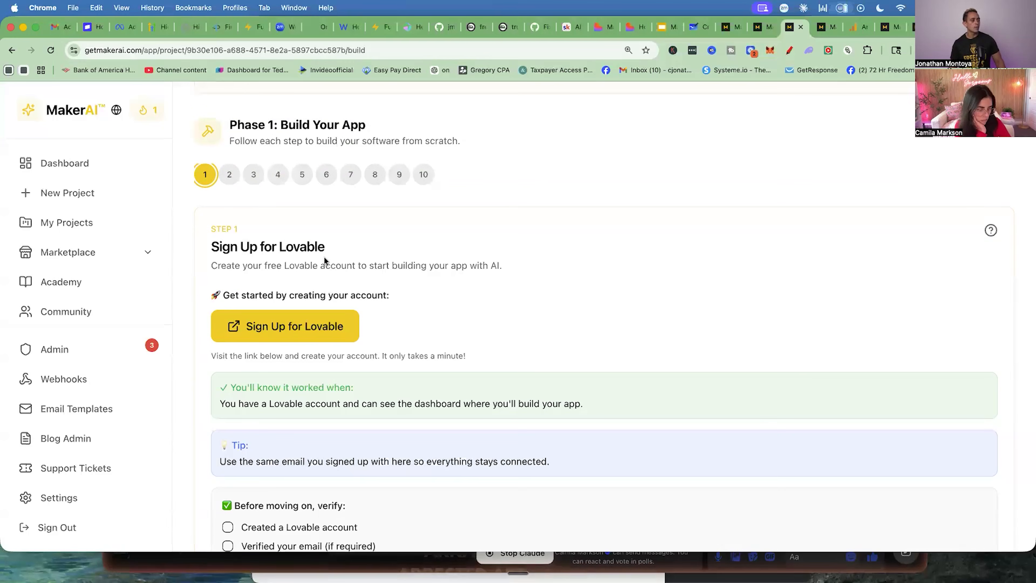
left_click_drag(260, 244, 208, 247)
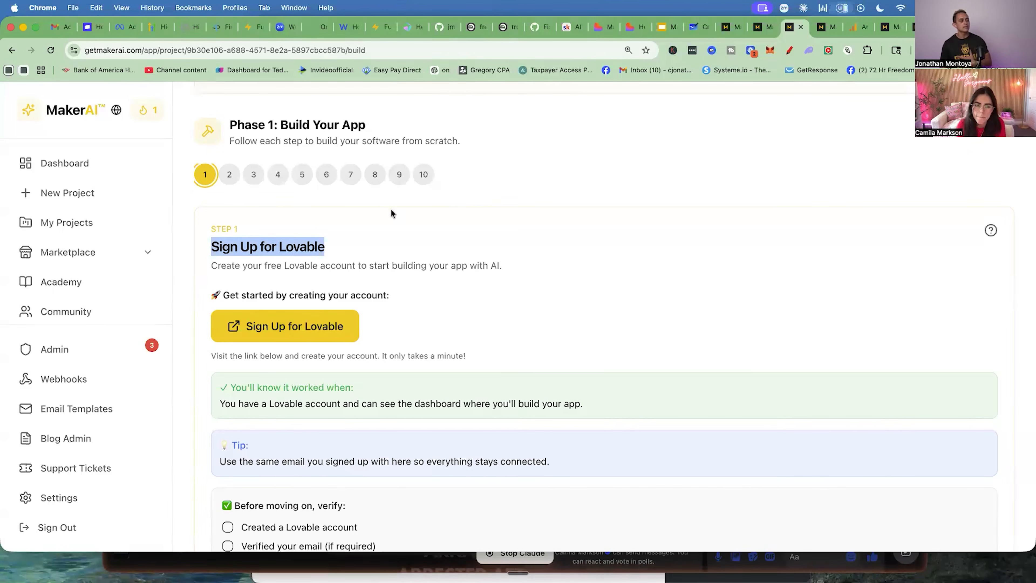
left_click(343, 247)
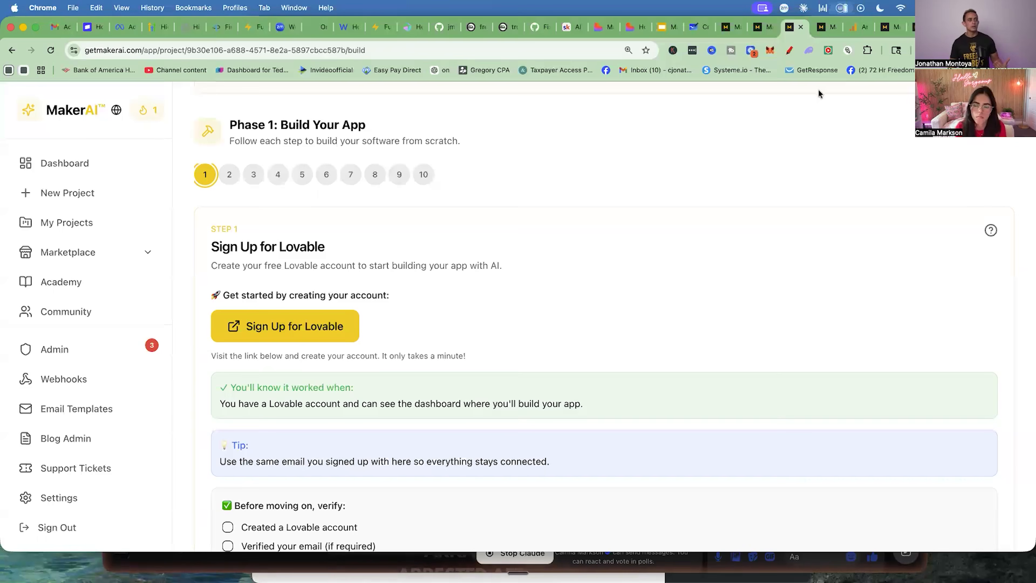
scroll(231, 247, "down", 1)
left_click_drag(220, 238, 427, 321)
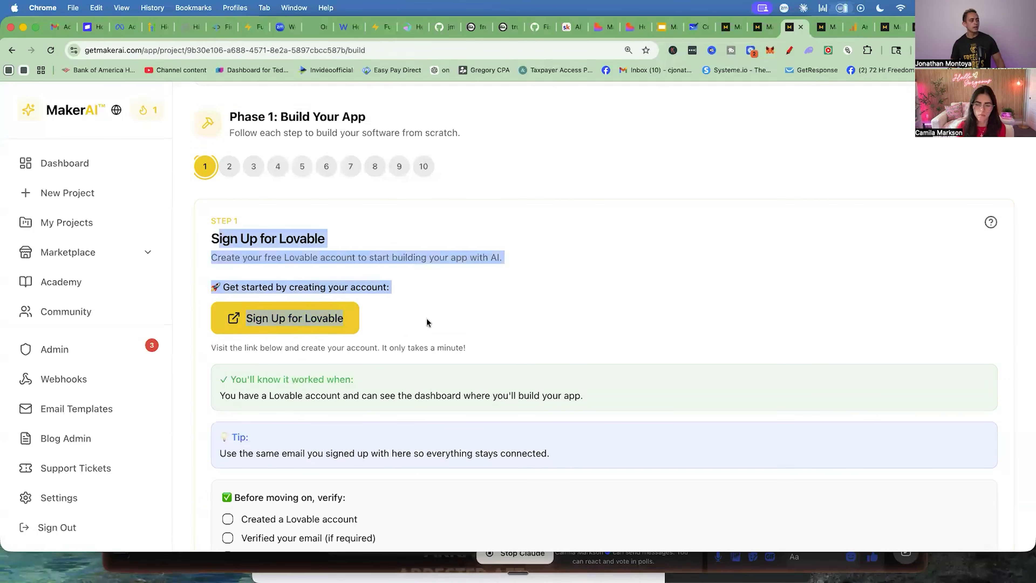
left_click(427, 322)
Reopen step 2 of the build guide and copy the StoryPulse Pro Marketing Landing Page prompt
left_click(229, 168)
scroll(229, 172, "down", 1)
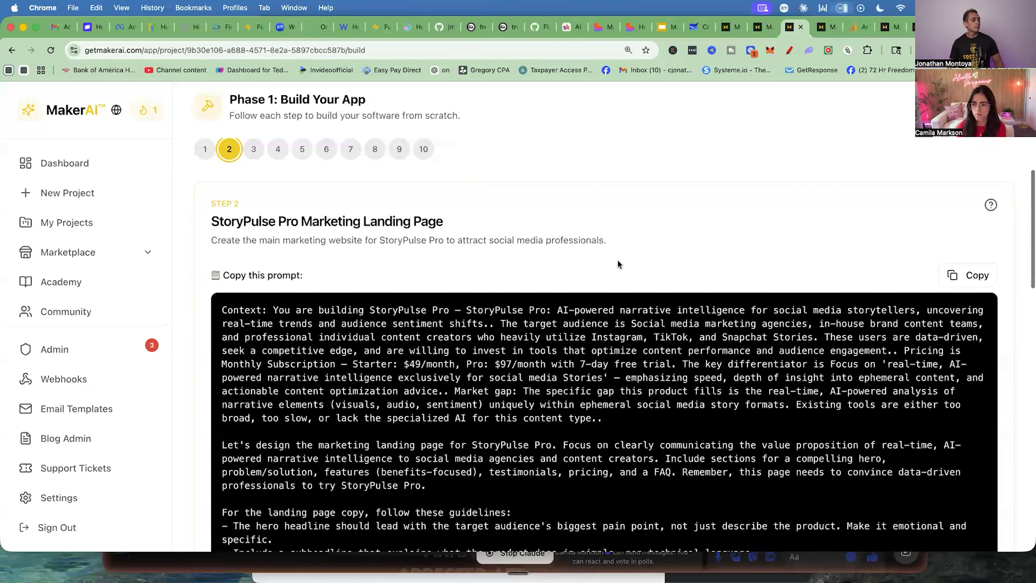
left_click(962, 275)
scroll(810, 286, "down", 8)
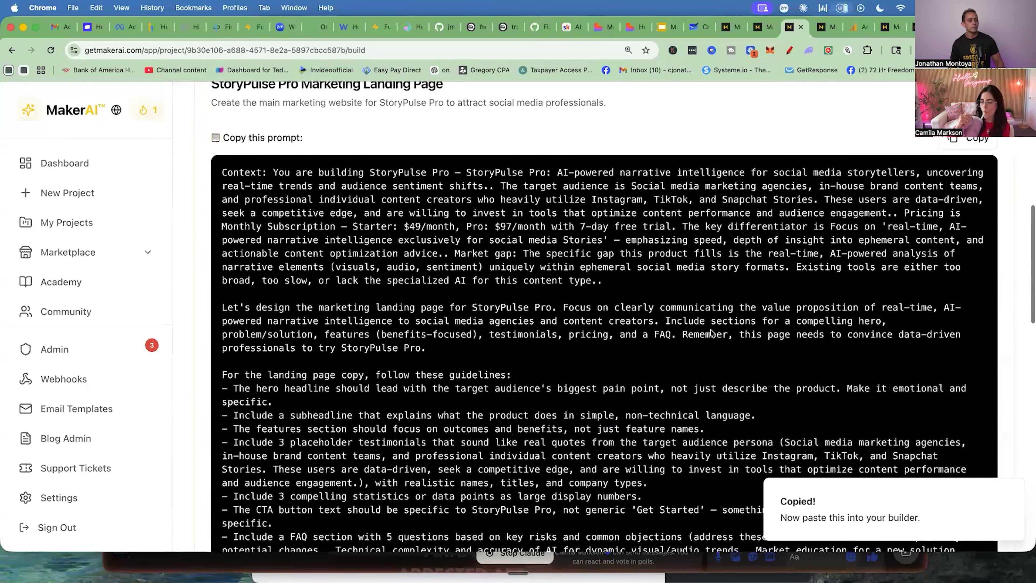
scroll(609, 296, "up", 8)
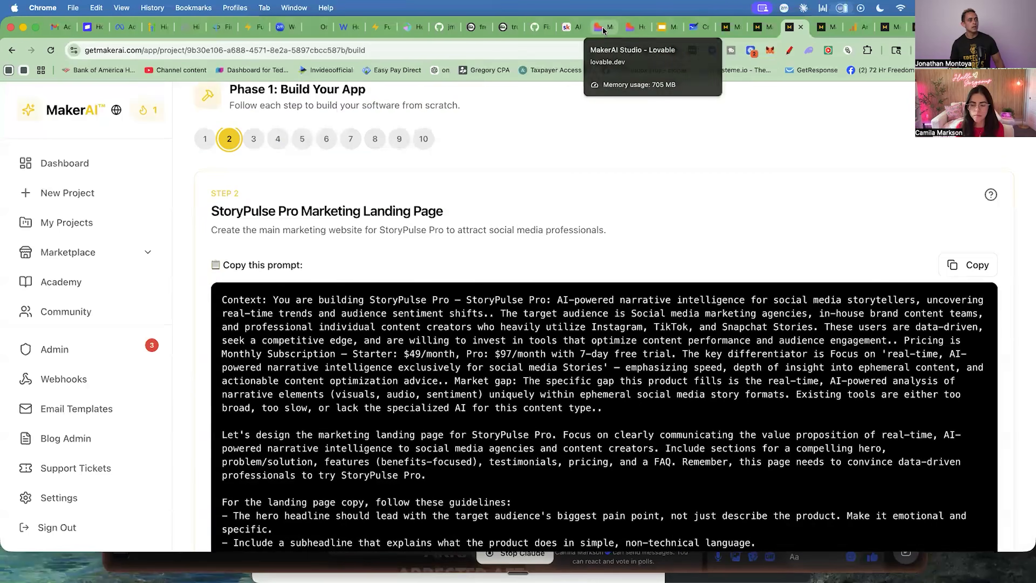
Switch to Lovable, paste the copied landing page prompt into the new project request and submit it
left_click(602, 31)
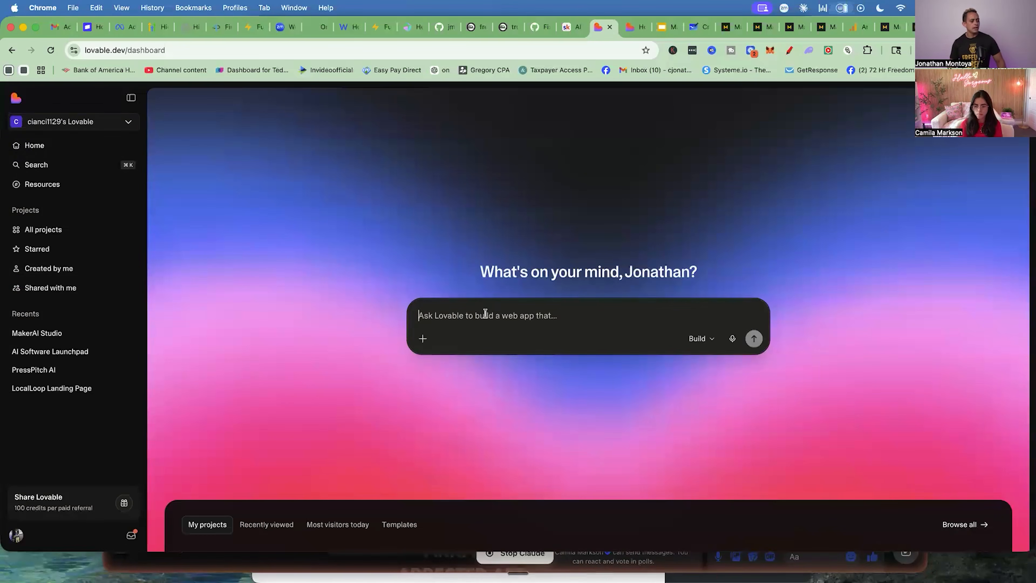
key("super+v")
key("Return")
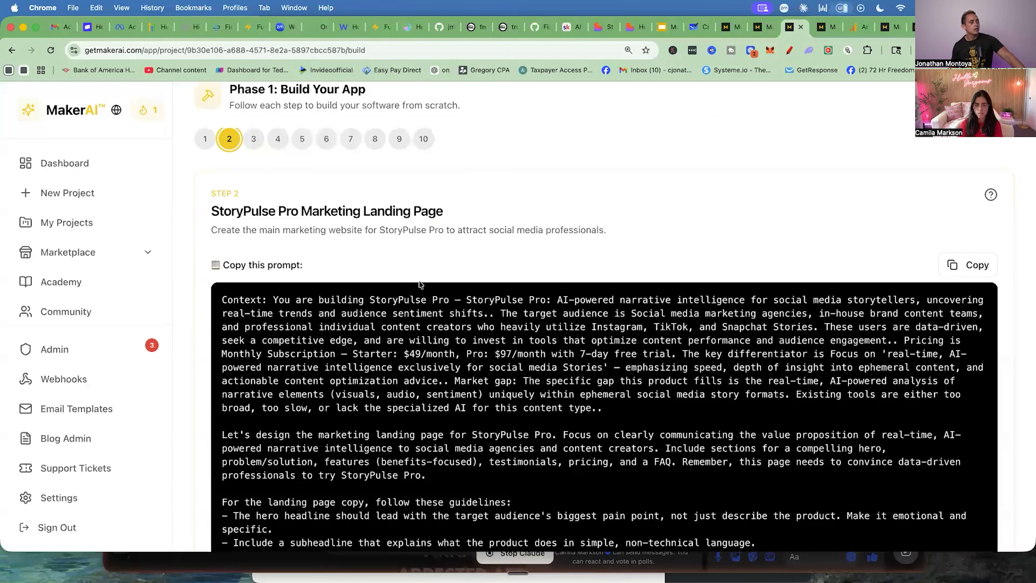
Return to the MakerAI build guide and highlight the title of step 2, StoryPulse Pro Marketing Landing Page
scroll(416, 285, "up", 1)
scroll(408, 281, "up", 1)
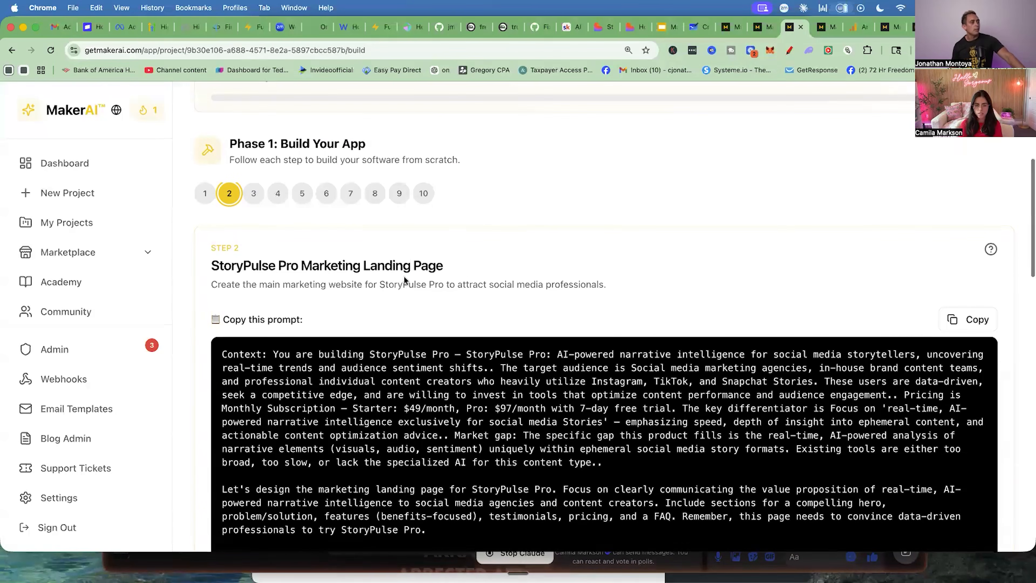
scroll(313, 230, "down", 1)
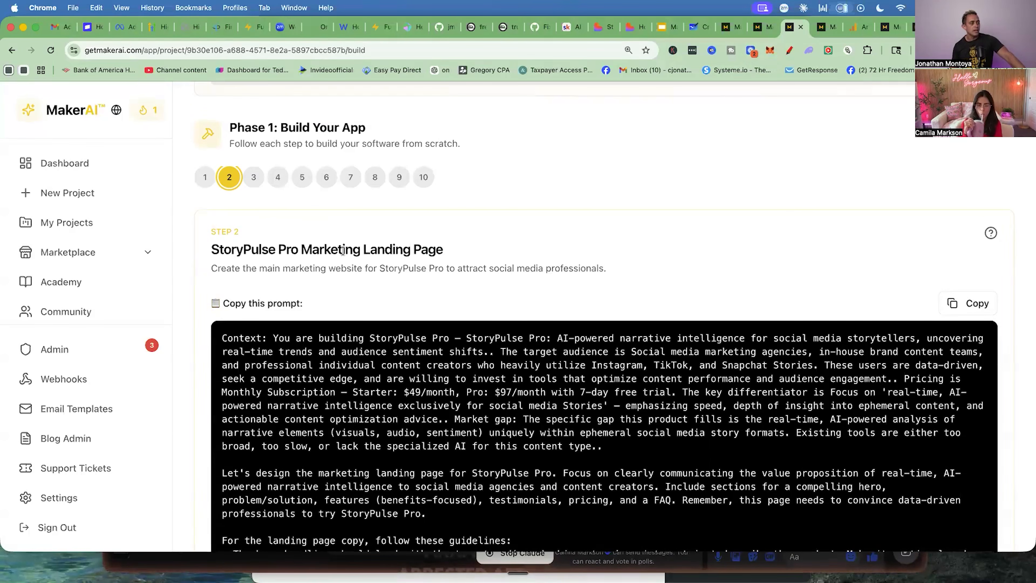
triple_click(207, 251)
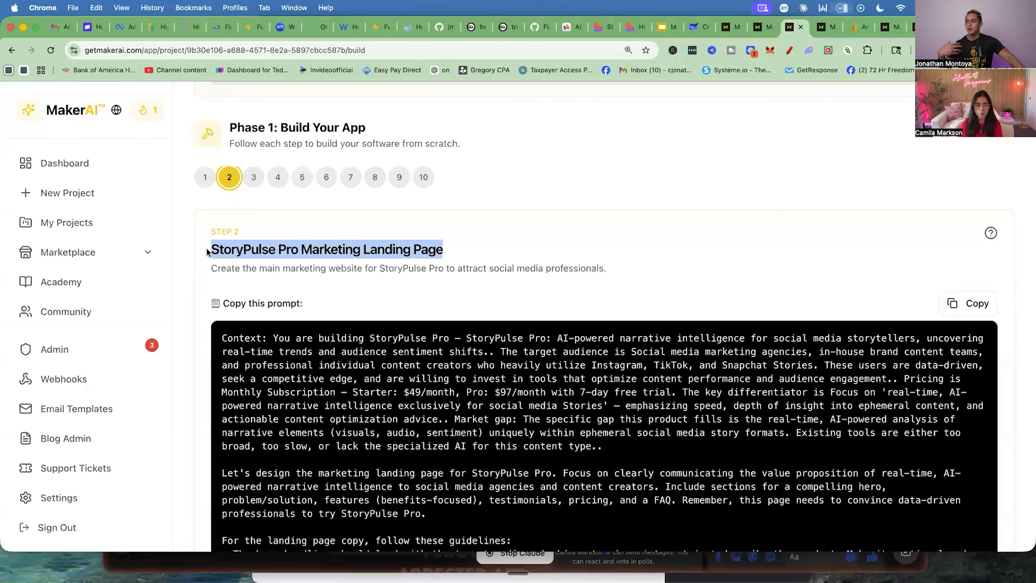
Look through build guide steps 3, 4, 5 and 7, covering user authentication, user dashboard, admin dashboard and sentiment analysis
left_click(253, 176)
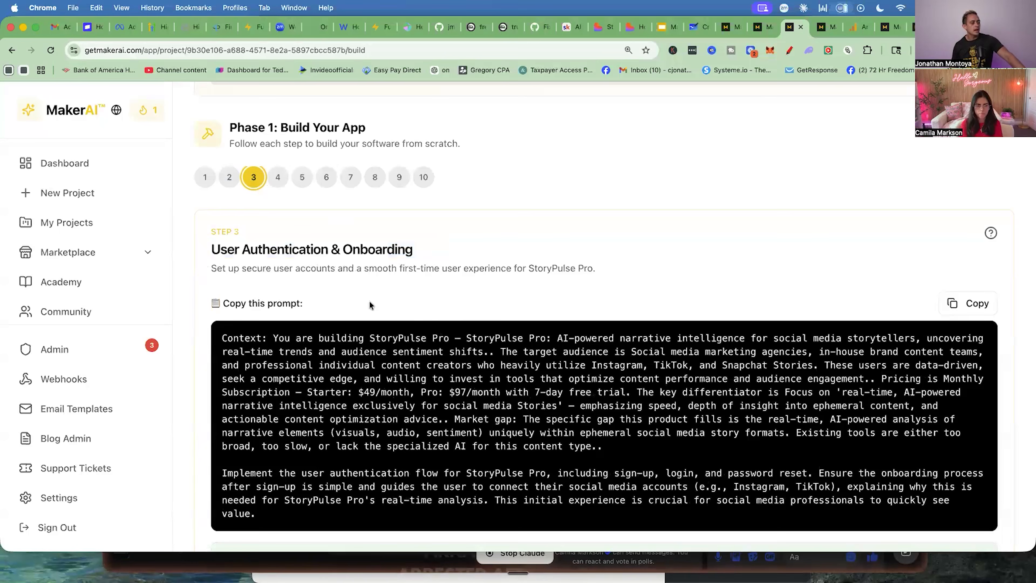
left_click(288, 245)
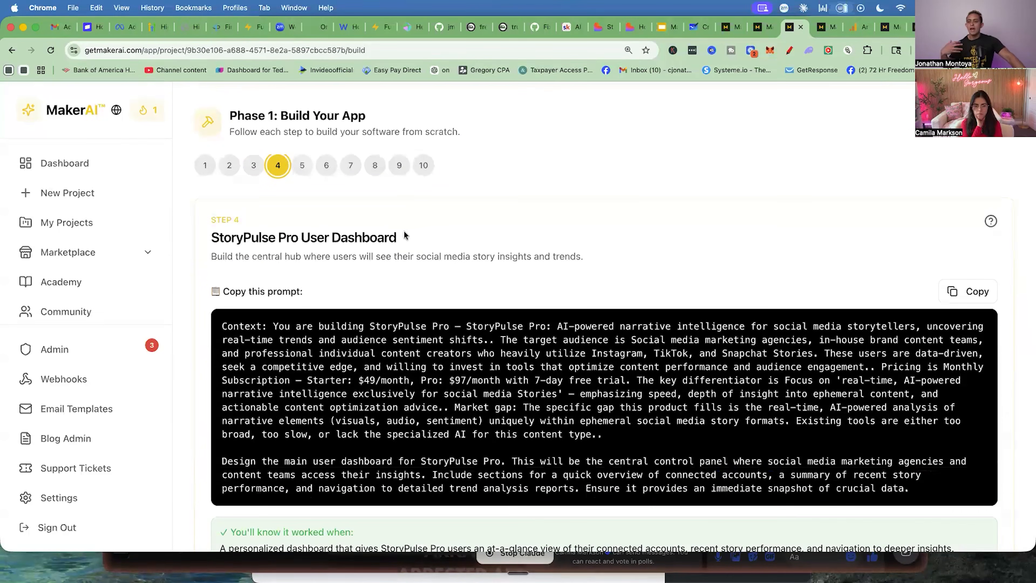
scroll(322, 234, "up", 1)
left_click(303, 210)
scroll(454, 220, "down", 2)
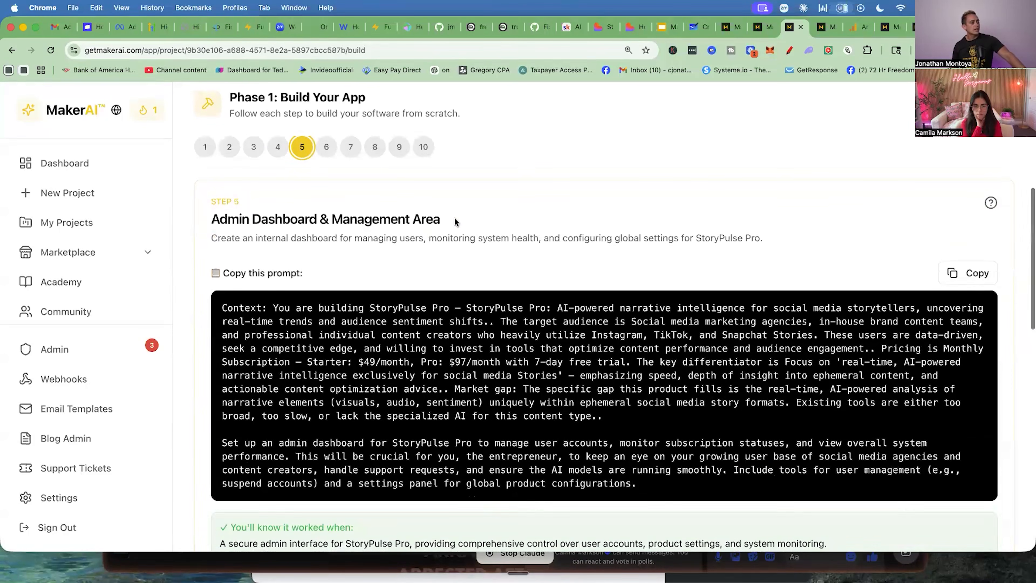
scroll(427, 221, "up", 1)
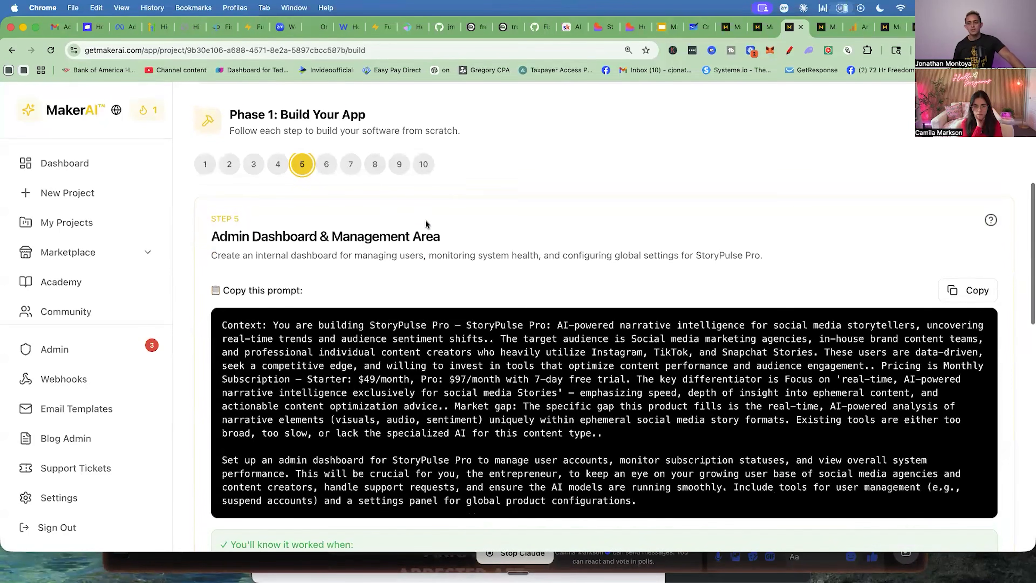
left_click(350, 164)
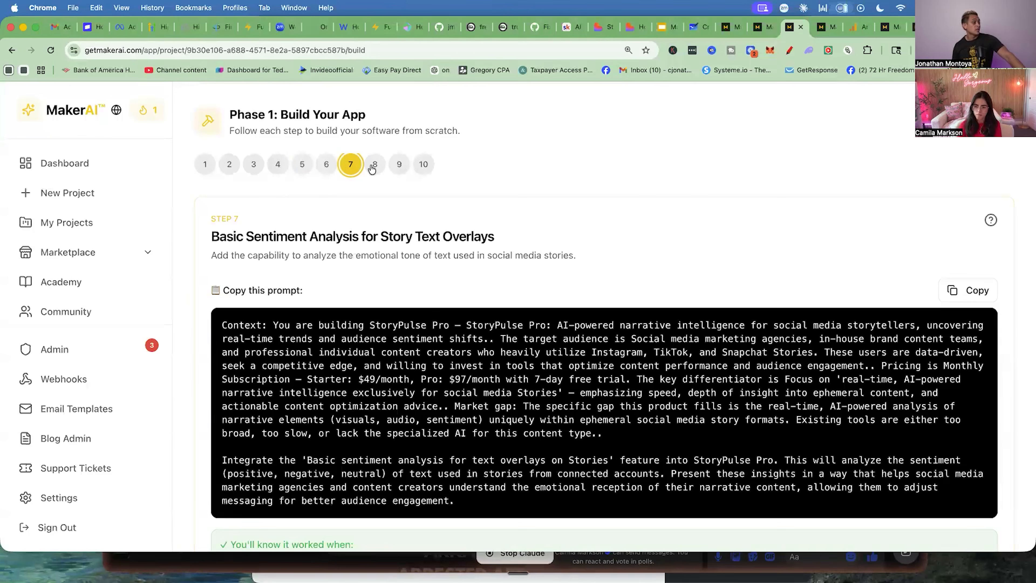
Annotate the build guide with a red freehand arrow pointing at step 2 and a further stroke above the following step numbers
left_click(789, 50)
left_click_drag(257, 125, 237, 140)
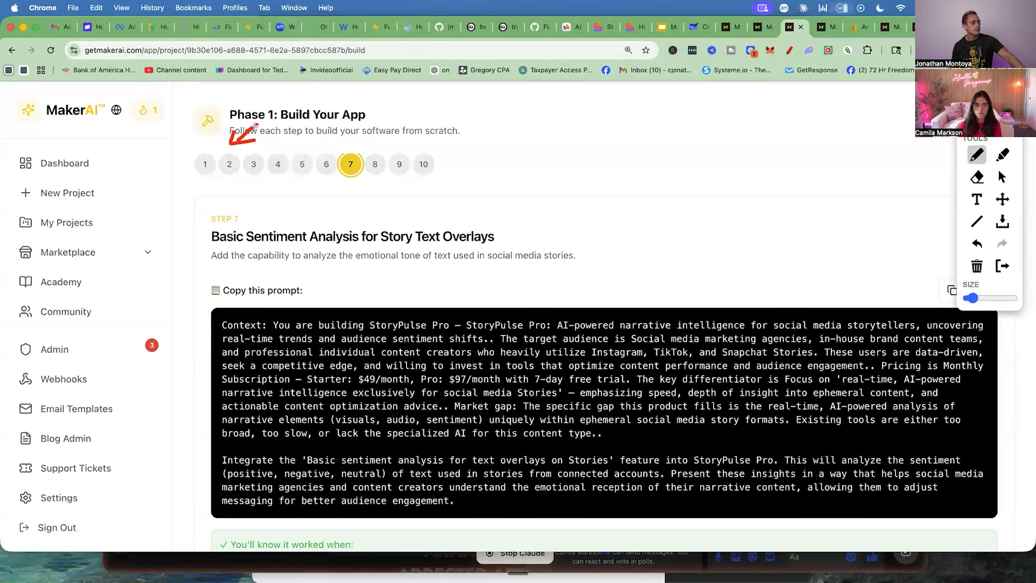
mouse_move(290, 119)
left_mouse_down()
mouse_move(288, 147)
mouse_move(302, 137)
mouse_move(312, 152)
mouse_move(321, 128)
mouse_move(416, 134)
left_mouse_up()
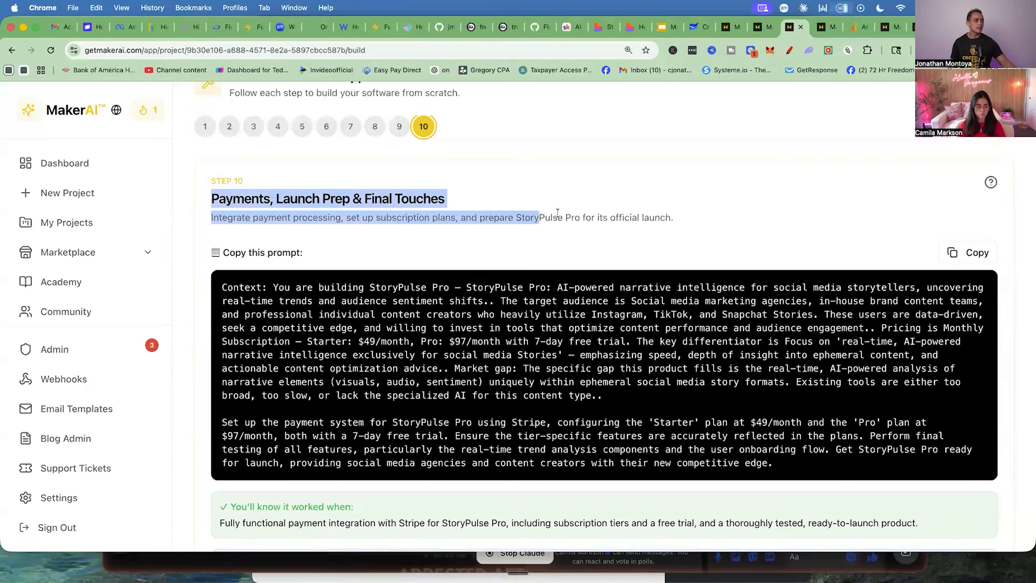
Examine build guide step 10, Payments, Launch Prep & Final Touches, and open StoryPulse Pro's Daily Marketing section
left_click_drag(539, 217, 651, 217)
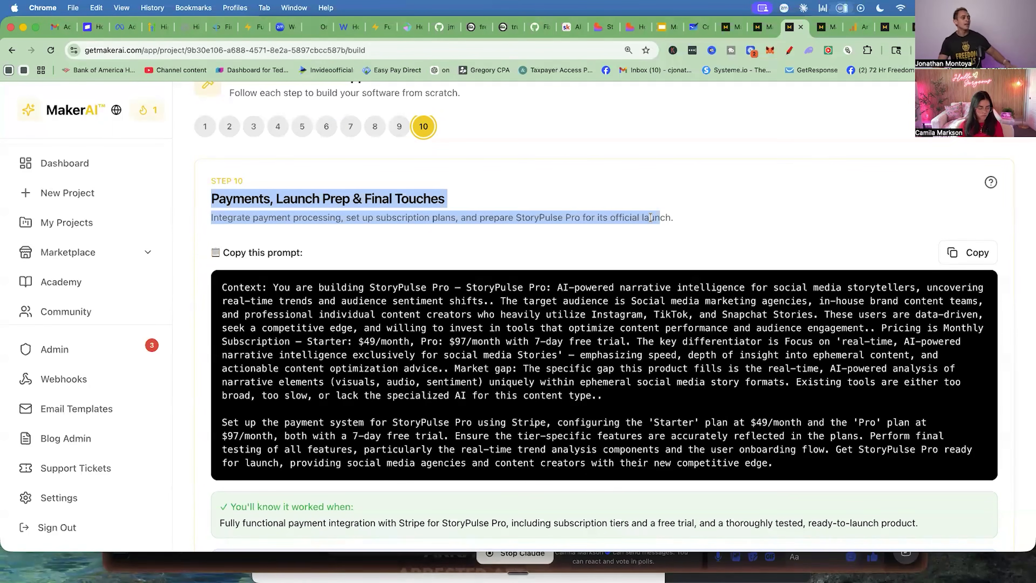
left_click(596, 30)
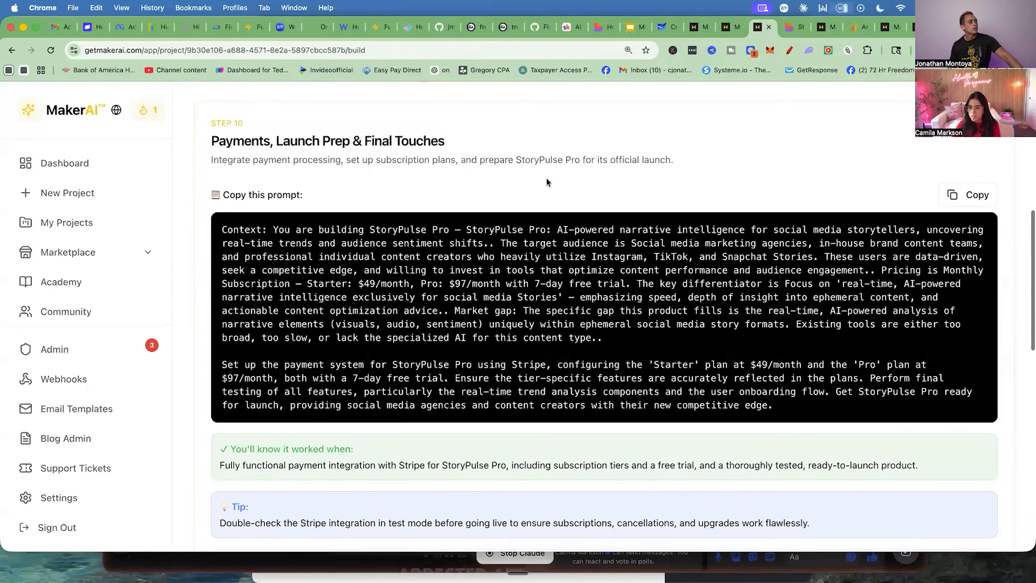
scroll(542, 163, "up", 2)
scroll(585, 178, "down", 15)
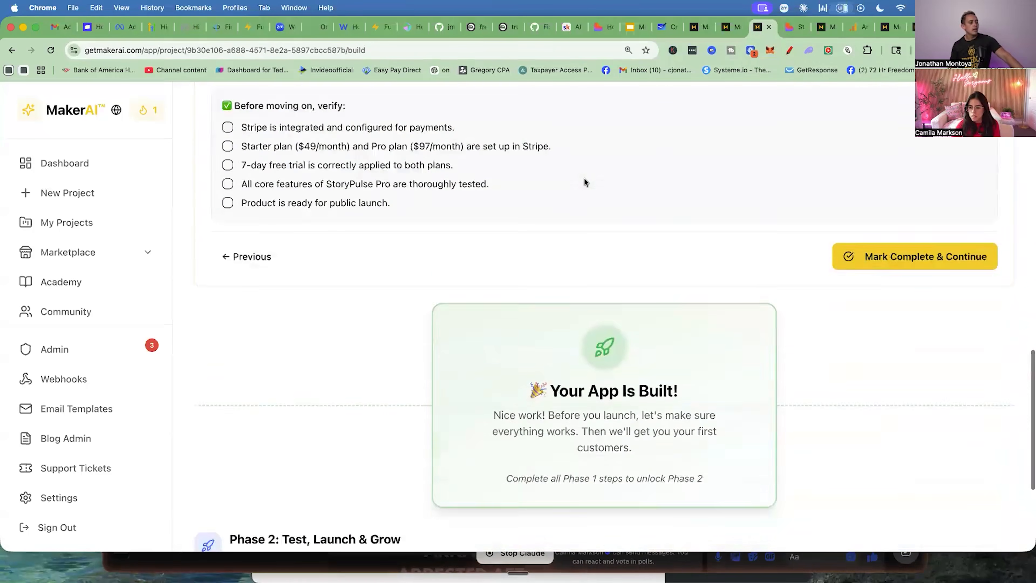
left_click(915, 495)
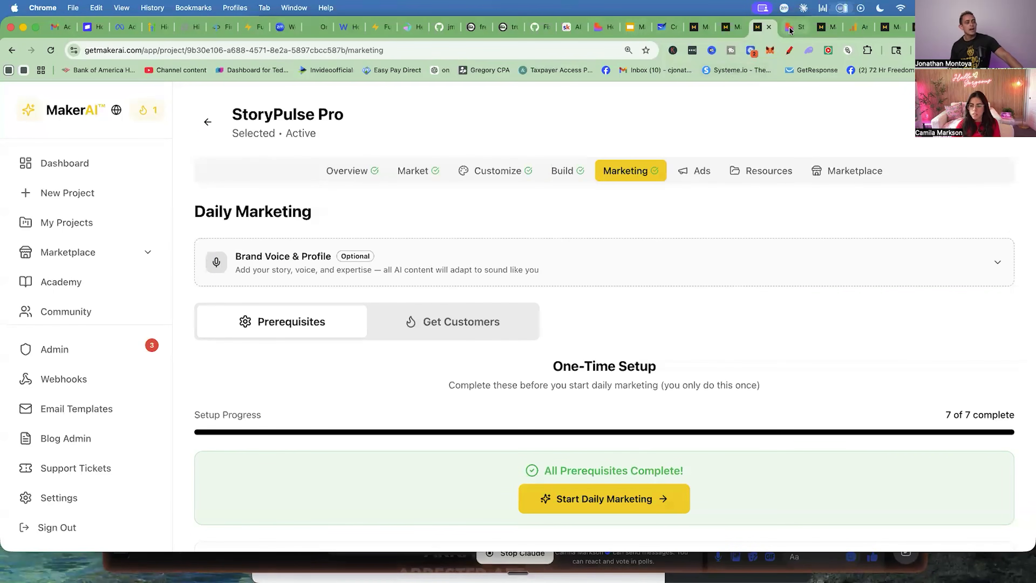
Switch to the Lovable dashboard, view the recent children's story world project's home page preview, and return to the dashboard
left_click_drag(610, 31, 728, 27)
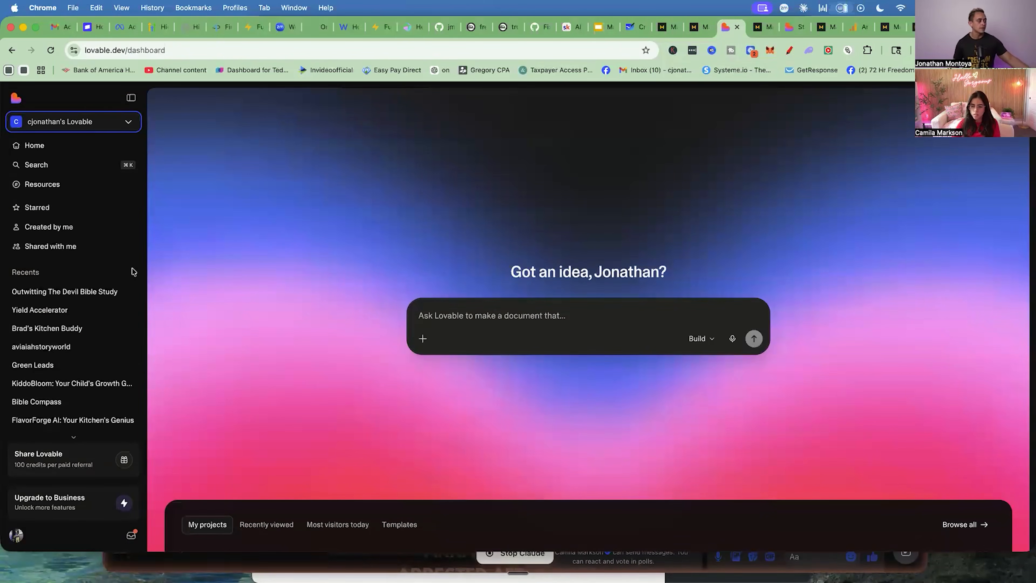
left_click(287, 348)
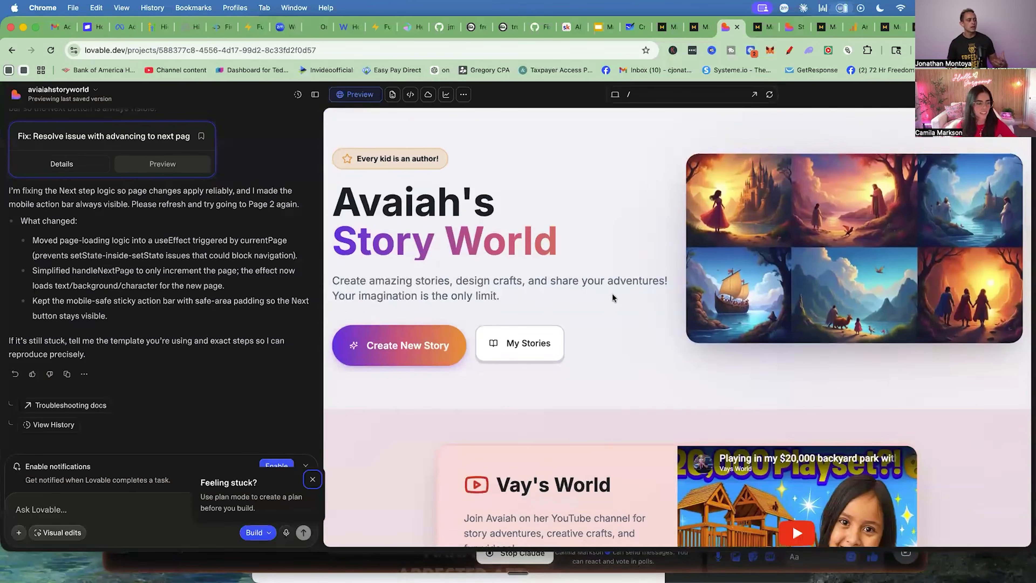
scroll(602, 287, "down", 3)
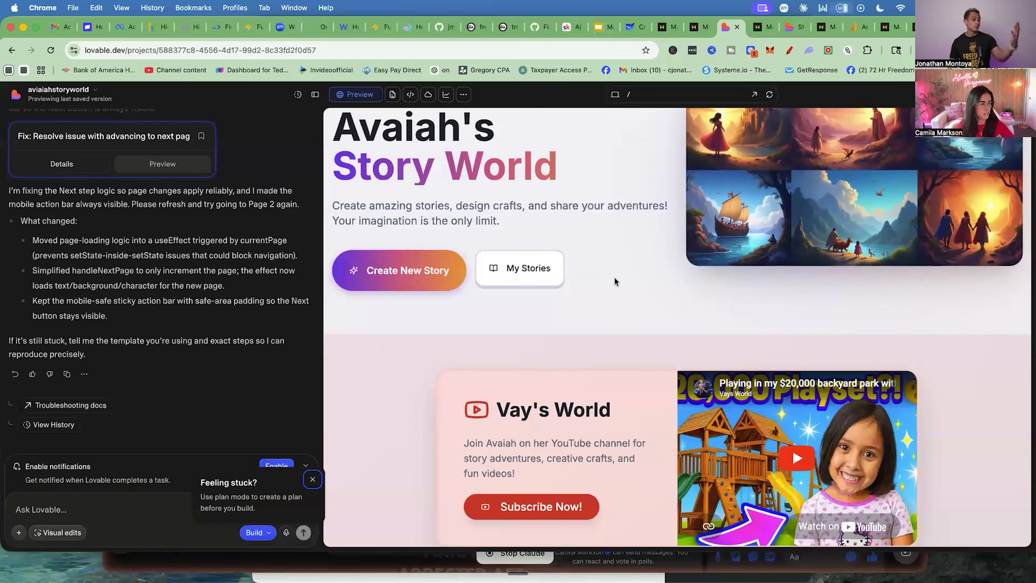
scroll(616, 279, "up", 3)
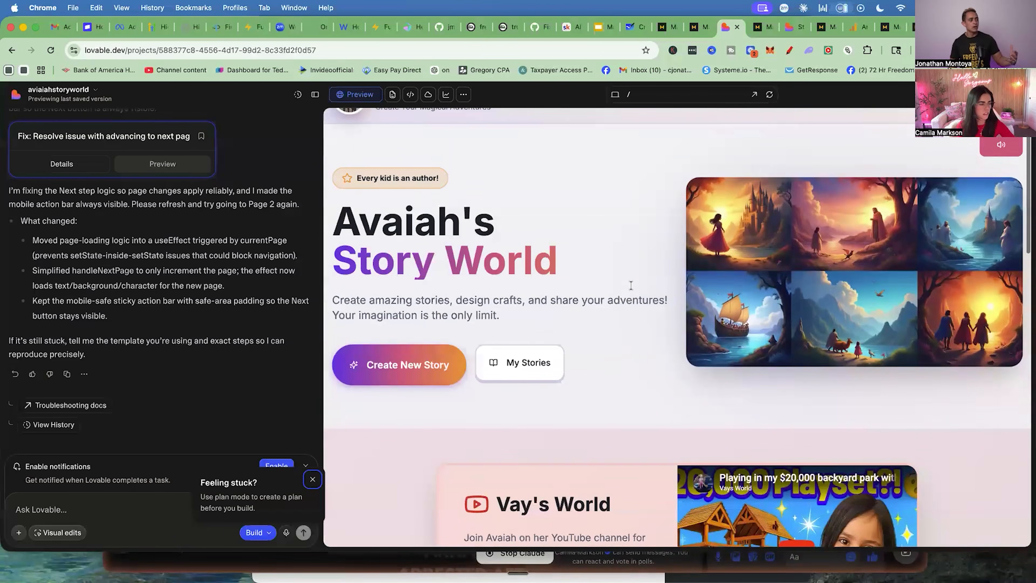
scroll(630, 285, "up", 1)
left_click(13, 50)
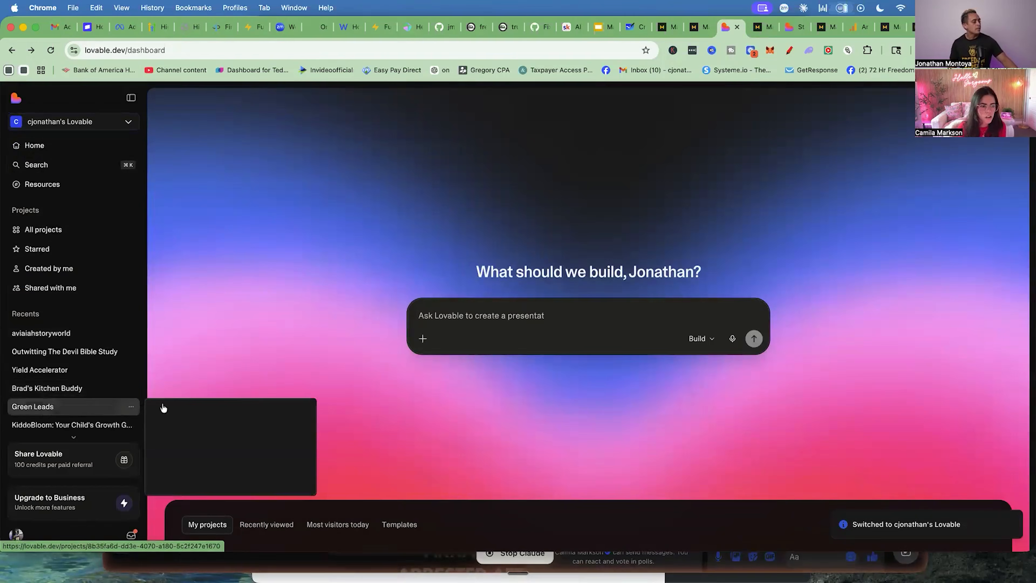
Review the StoryPulse Pro landing page preview in Lovable, from the hero section down to the Starter and Pro pricing plans
left_click(162, 402)
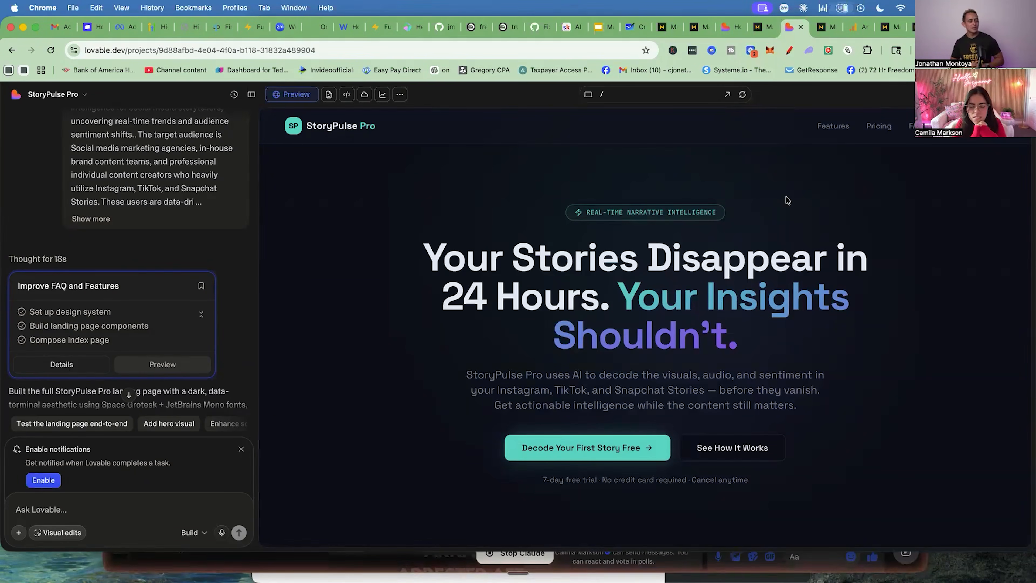
scroll(786, 212, "down", 5)
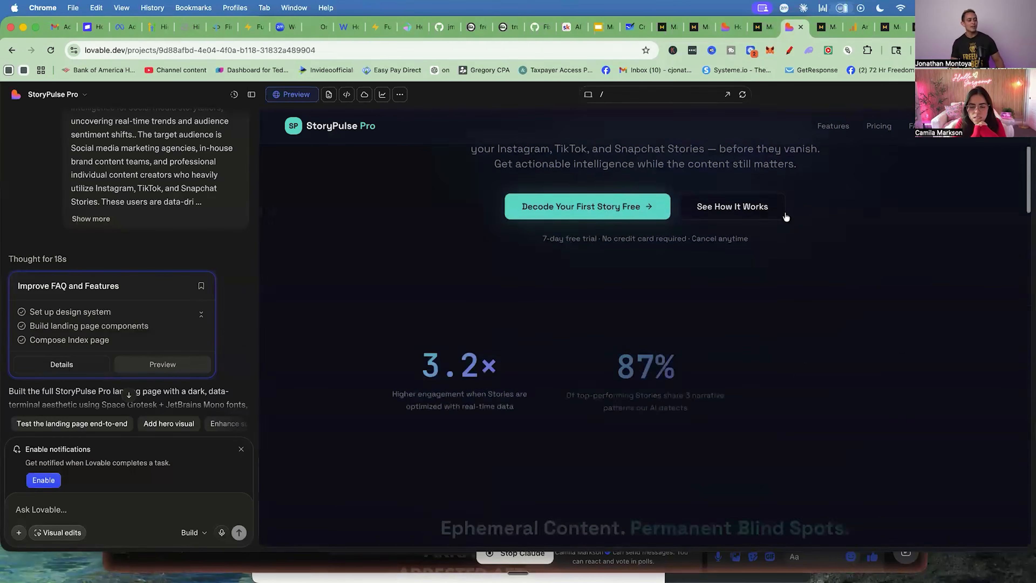
scroll(786, 217, "down", 10)
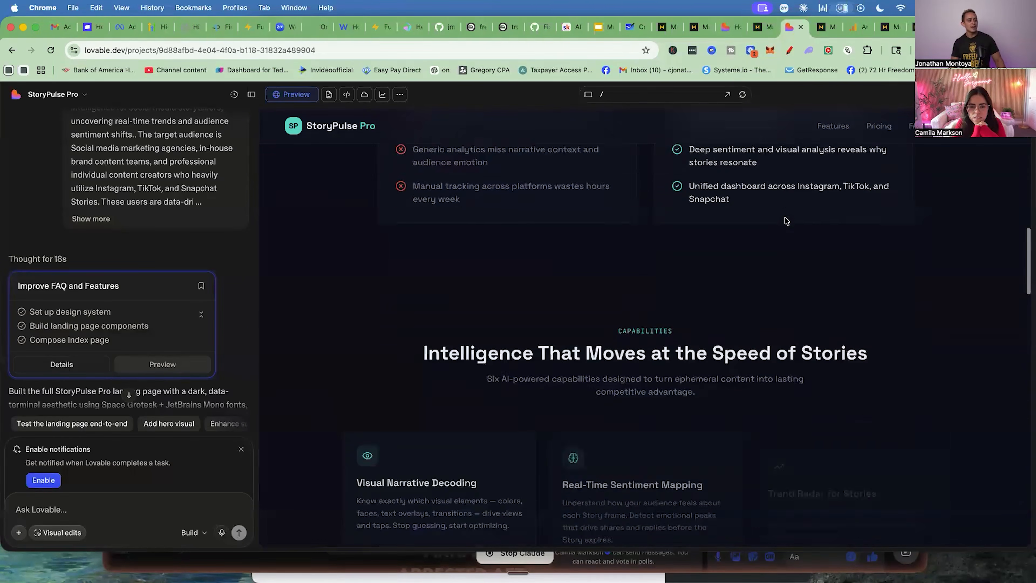
scroll(786, 220, "down", 12)
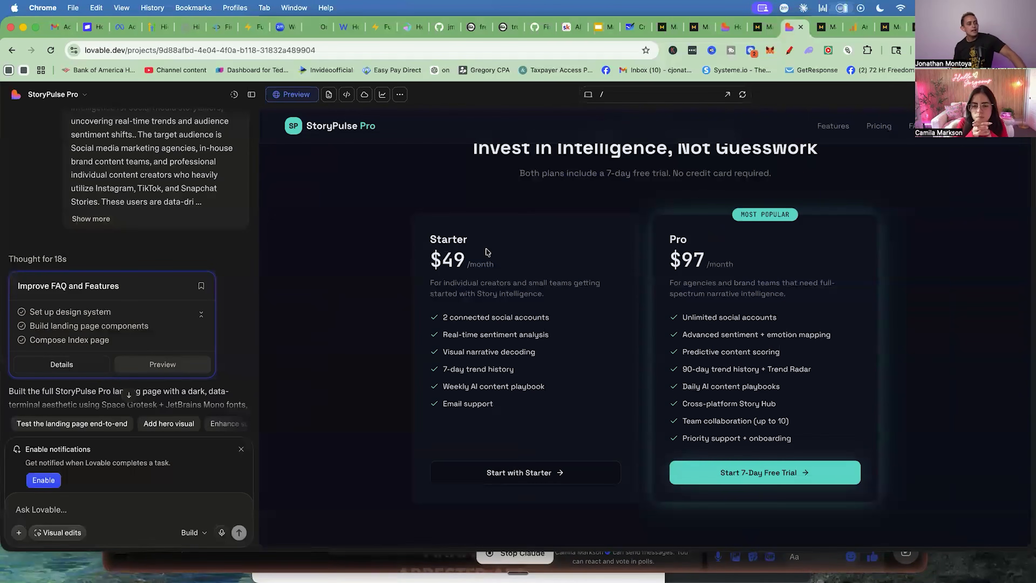
left_click_drag(429, 239, 902, 423)
left_click(903, 422)
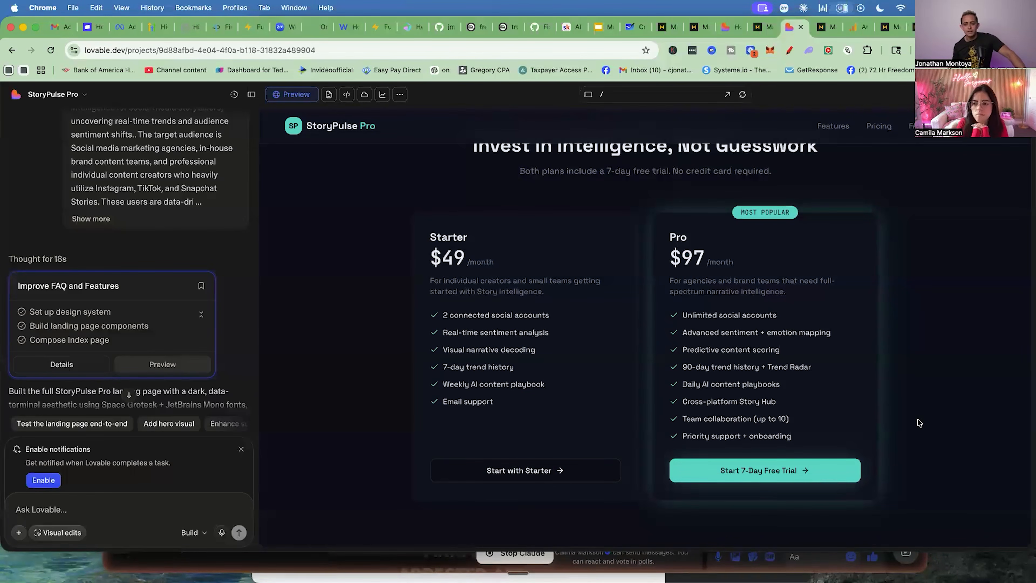
scroll(802, 398, "down", 3)
scroll(770, 351, "up", 2)
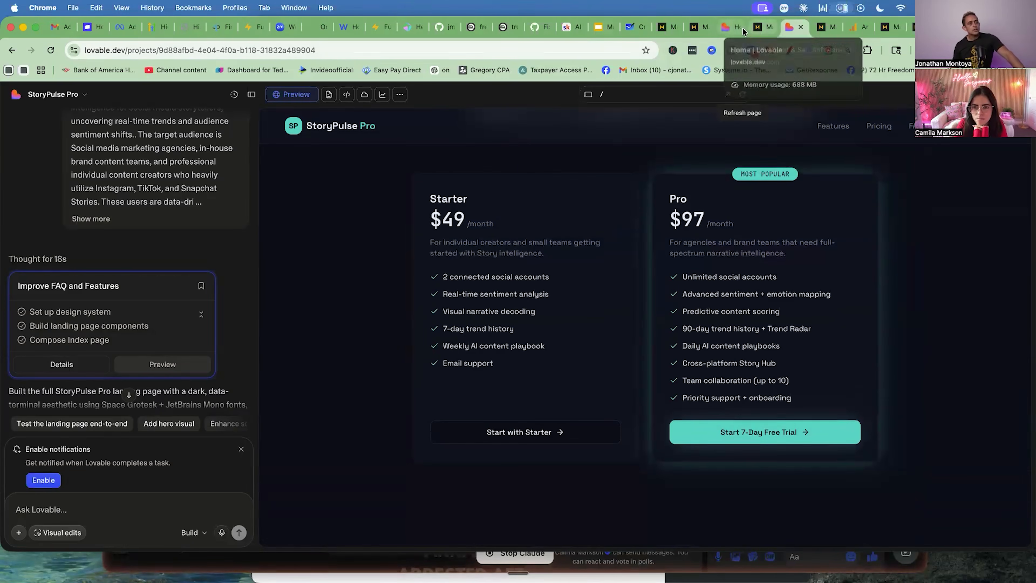
Switch to the Whiteboard diagram and draw three arrows from the Get Users box, labelled Organic, Ads and ??
left_click(759, 29)
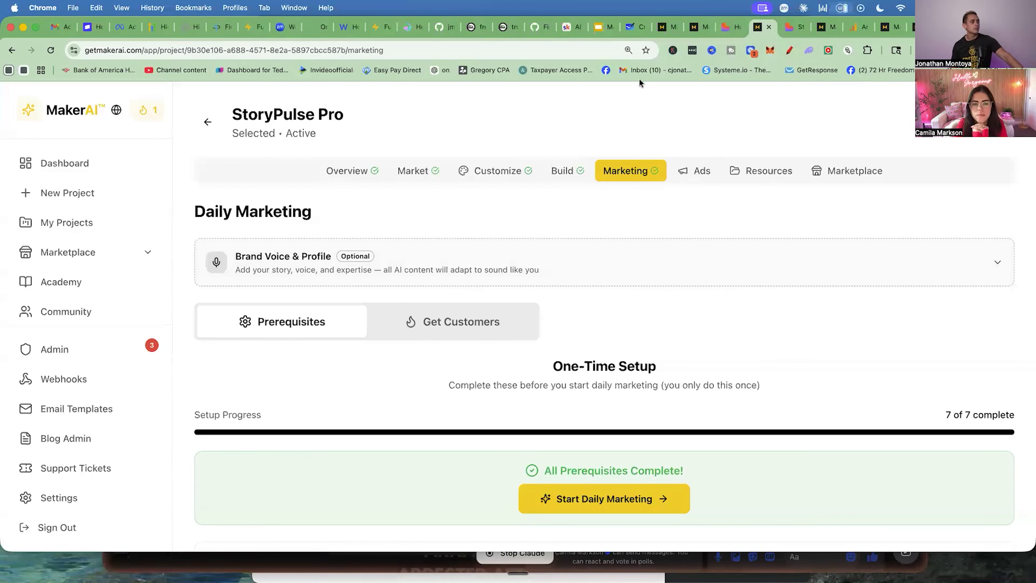
left_click(625, 28)
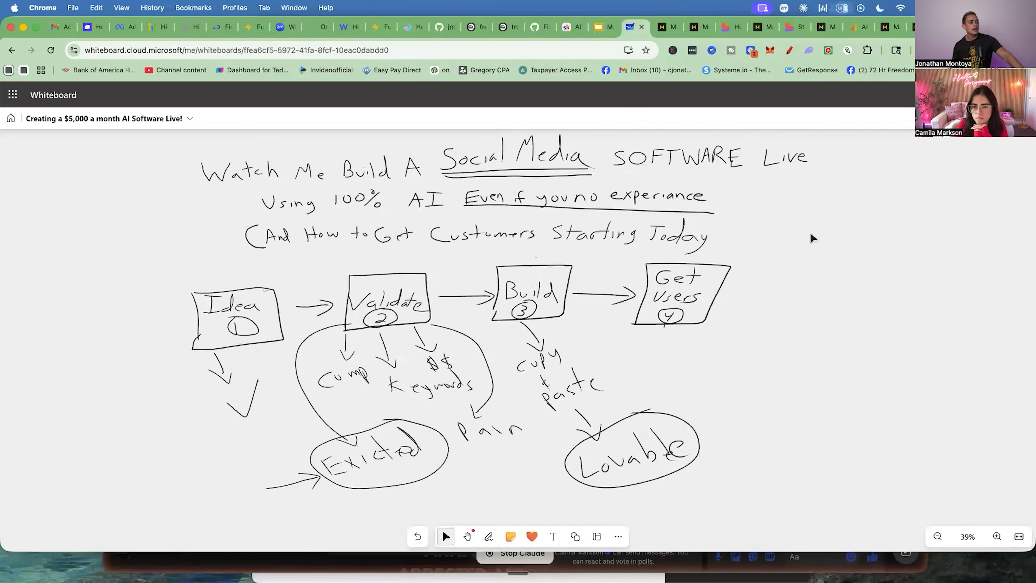
left_click_drag(812, 238, 819, 235)
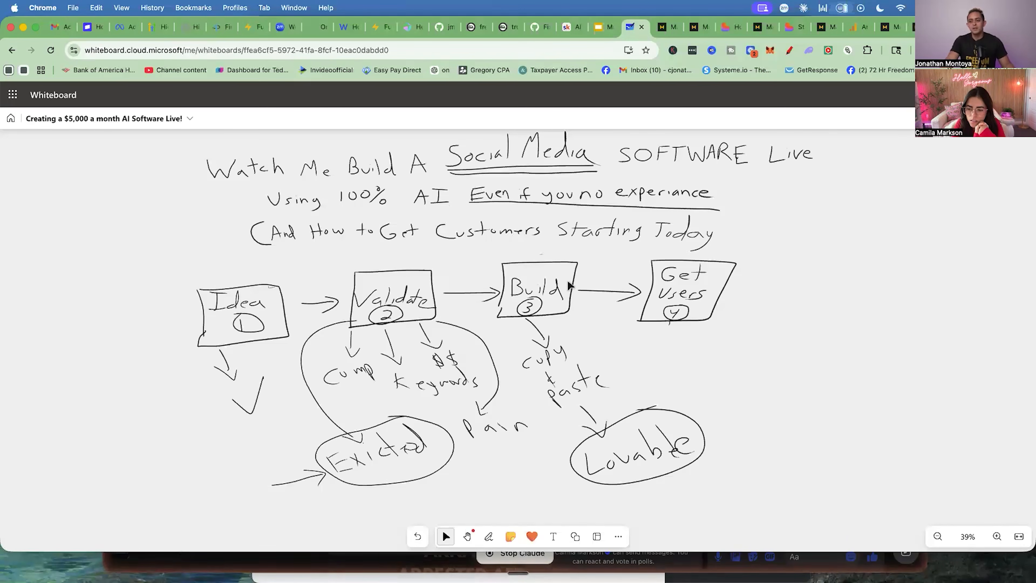
key("alt+w")
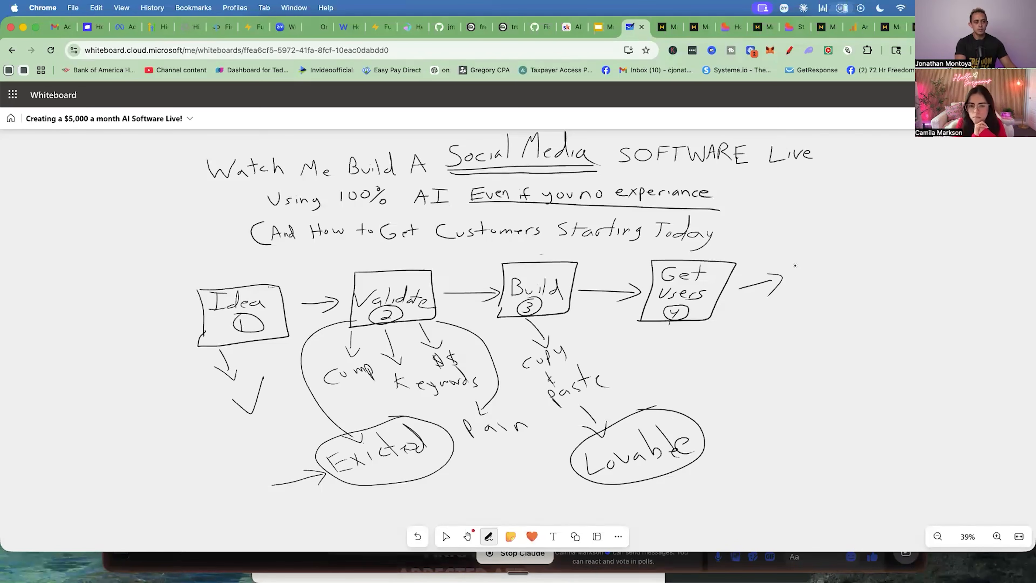
left_click_drag(799, 268, 801, 267)
left_click_drag(719, 309, 773, 314)
mouse_move(769, 305)
left_mouse_down()
mouse_move(787, 316)
mouse_move(807, 296)
left_mouse_up()
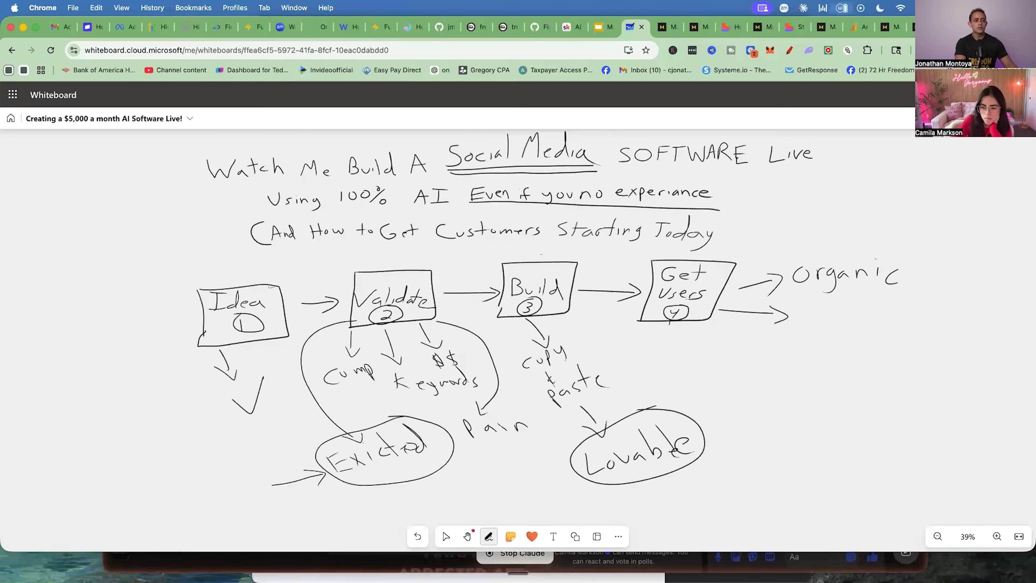
left_click_drag(807, 295, 812, 323)
left_click_drag(824, 310, 828, 294)
left_click_drag(848, 308, 841, 324)
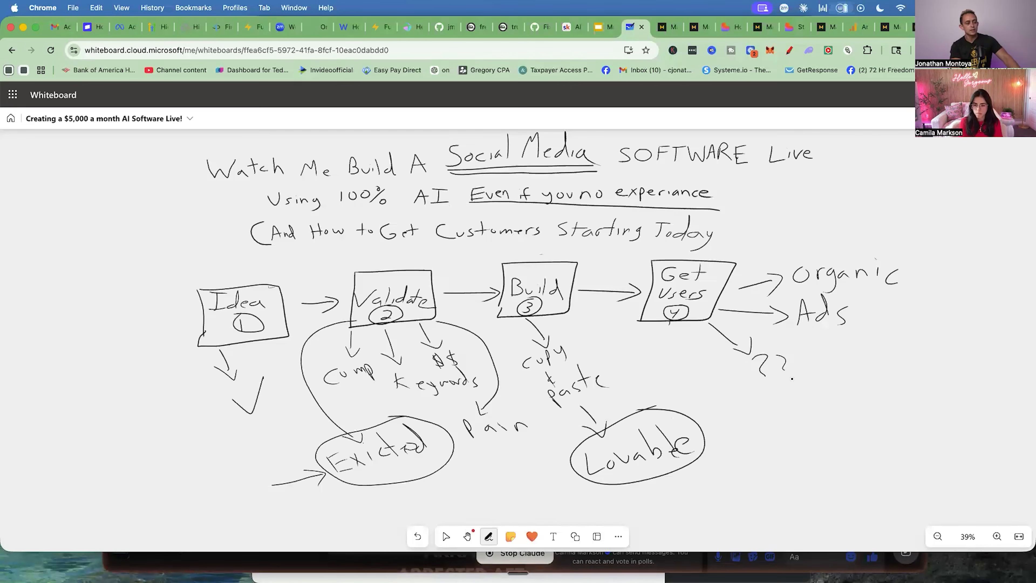
key("Escape")
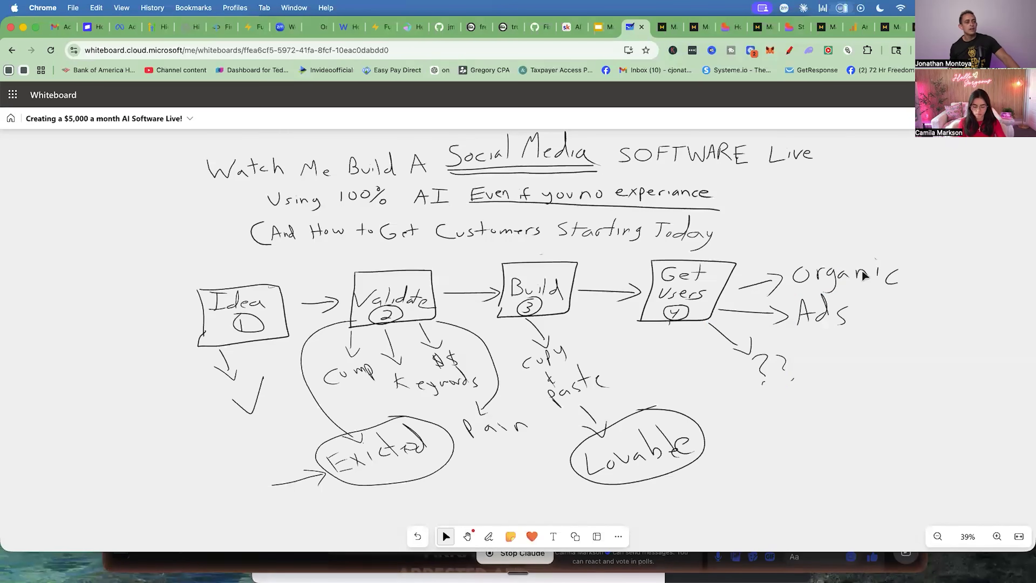
Return to StoryPulse Pro's Marketing section in MakerAI and look over the prerequisites' color scheme and logo choices
left_click(757, 27)
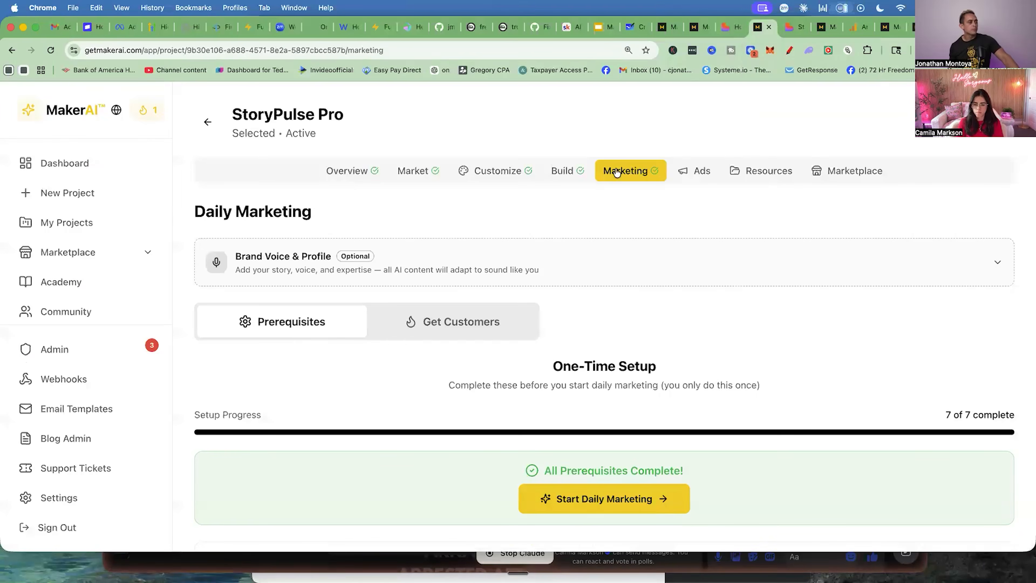
scroll(606, 189, "down", 3)
scroll(582, 191, "up", 2)
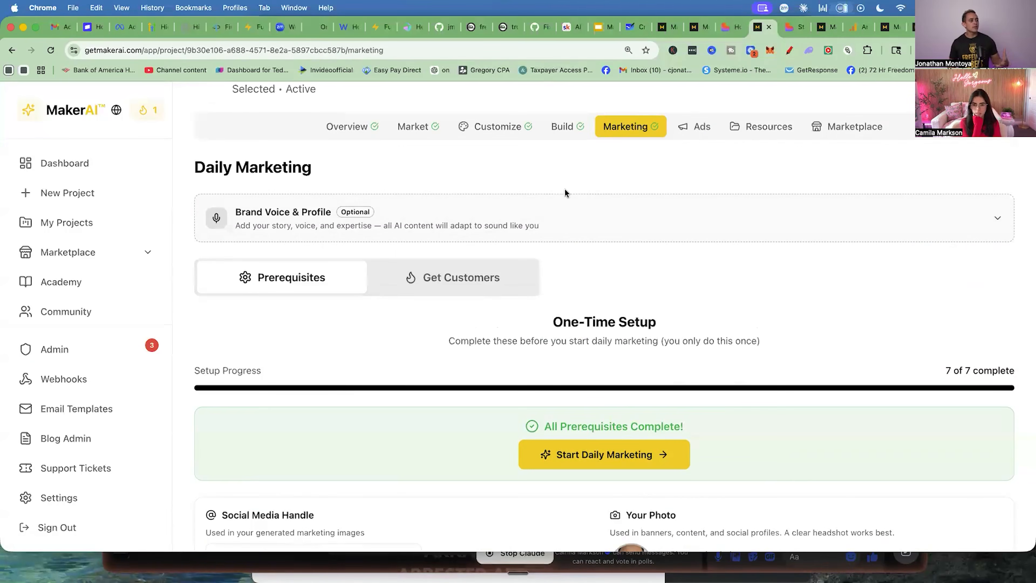
scroll(596, 265, "down", 10)
scroll(596, 269, "down", 6)
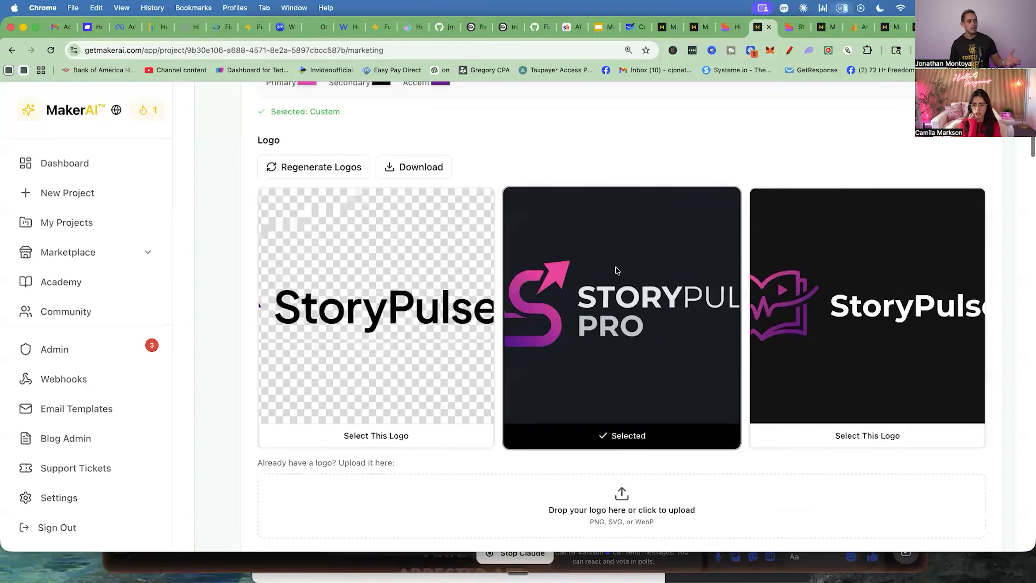
scroll(688, 321, "up", 5)
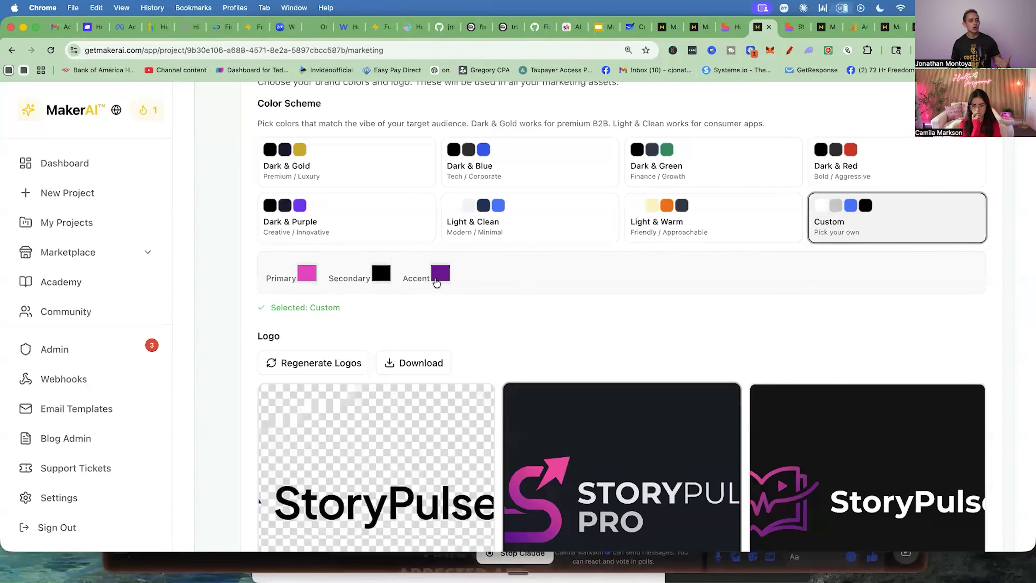
Look through the Facebook Setup to Get Customers prerequisite, including its cover banner copy and bio options
scroll(617, 293, "down", 15)
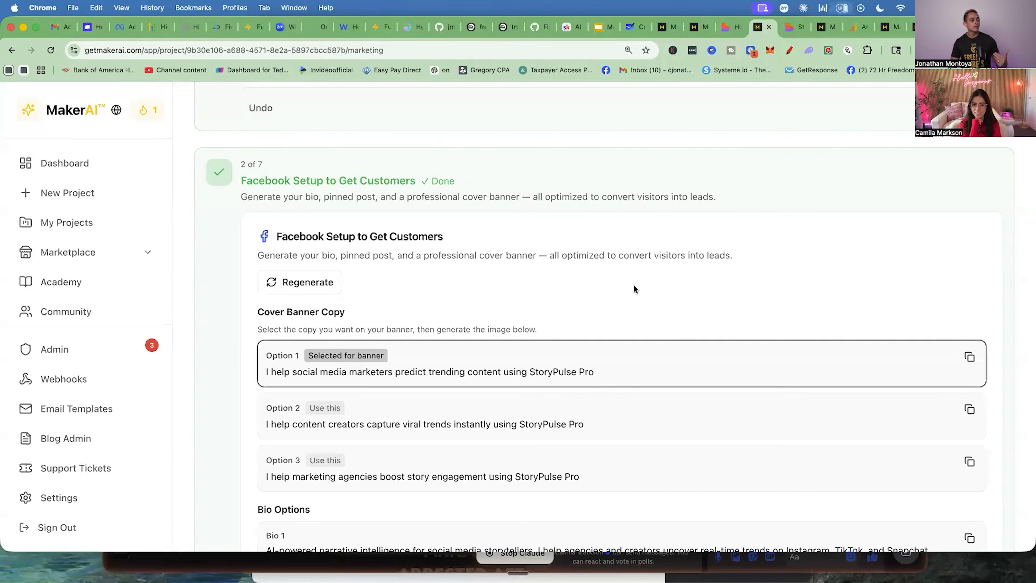
scroll(634, 286, "down", 3)
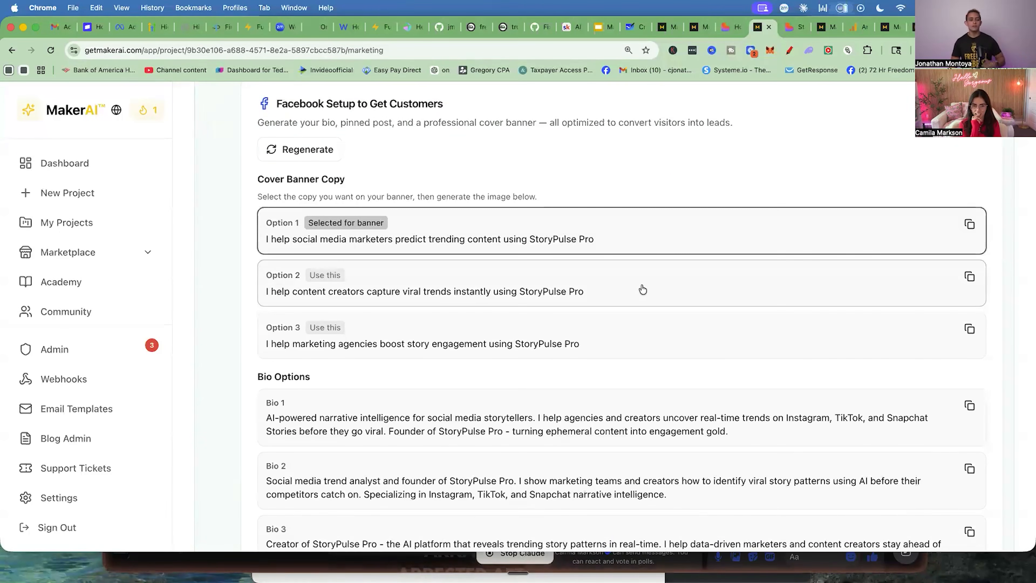
scroll(642, 289, "down", 15)
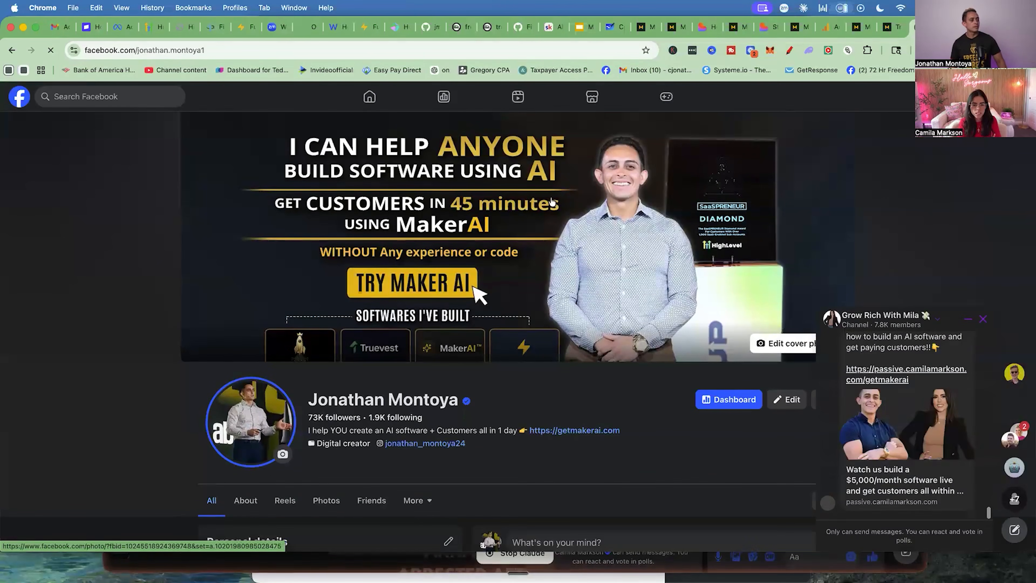
Close the Facebook chat pop-up, examine the example profiles' cover banners, and return to MakerAI's generated StoryPulse Pro banner
left_click(981, 322)
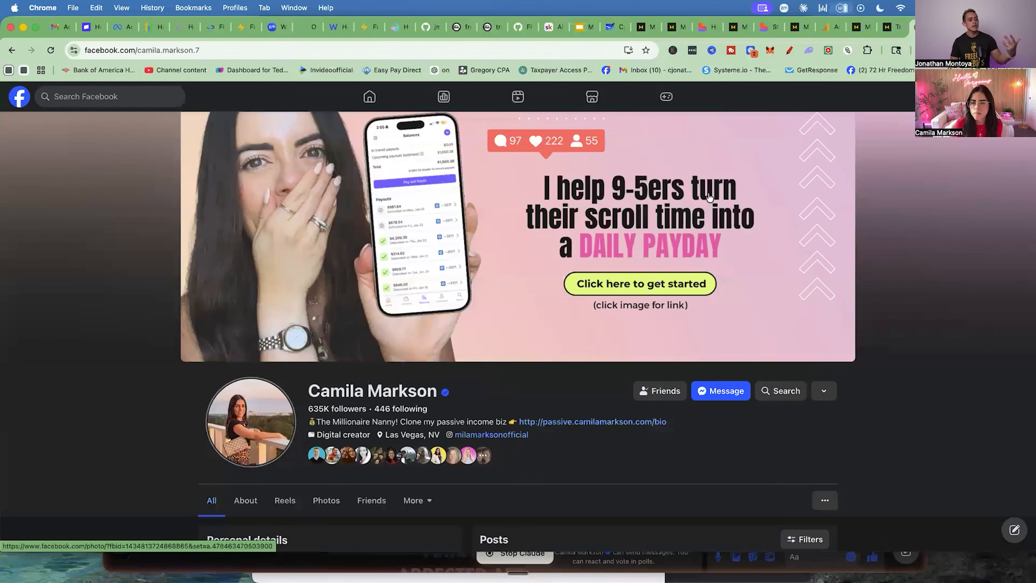
scroll(692, 225, "down", 3)
left_click(733, 27)
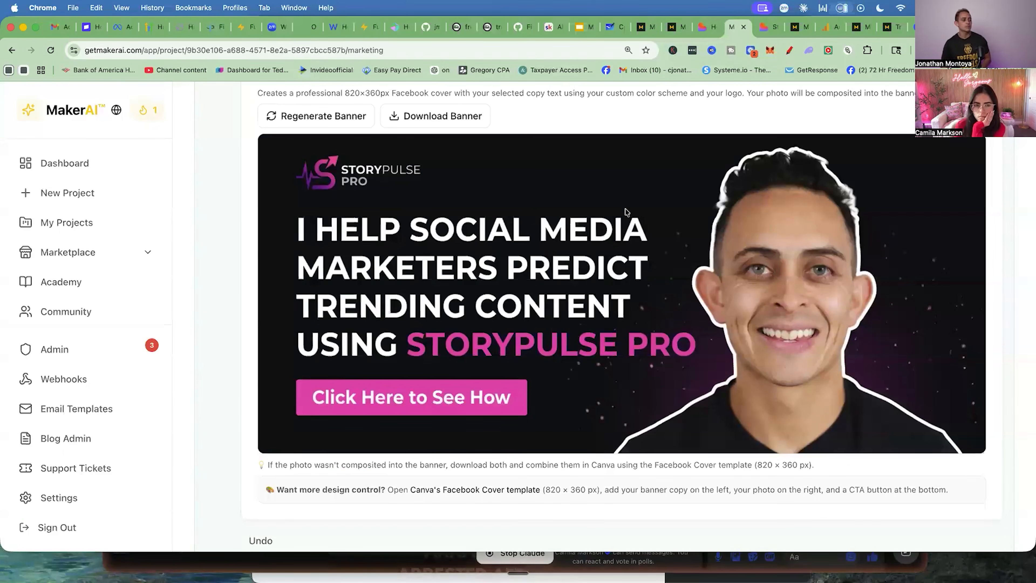
Review the Instagram setup's bio, link-in-bio and profile image options, opening Bio 3 for editing and highlighting its lines
scroll(626, 212, "down", 10)
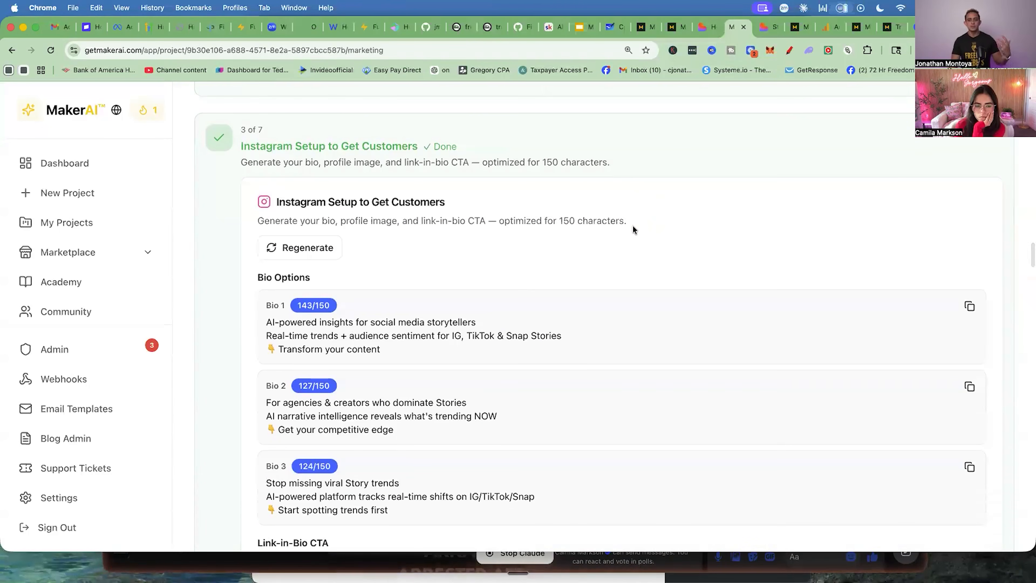
scroll(630, 228, "down", 2)
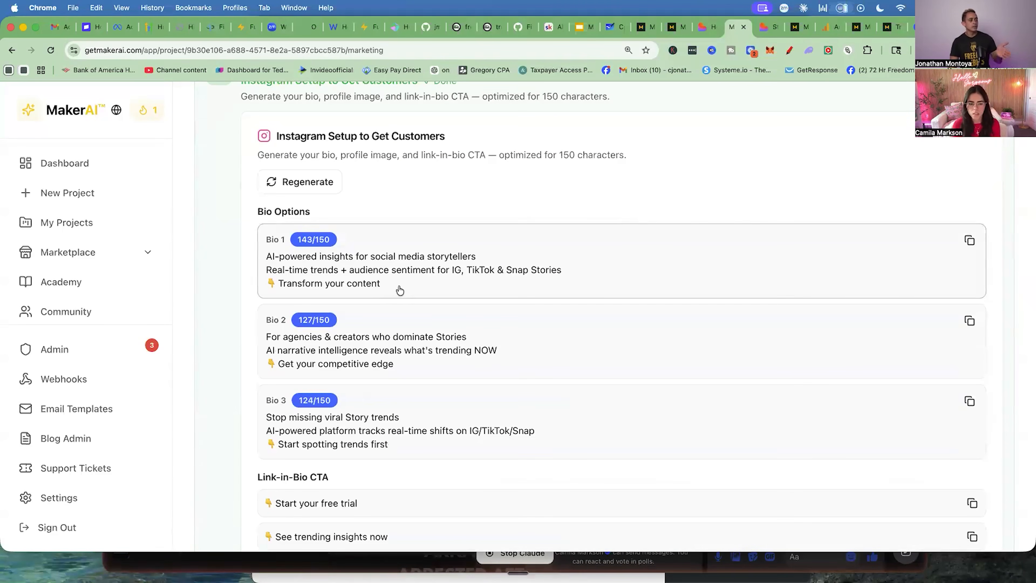
scroll(368, 281, "down", 3)
left_click(322, 287)
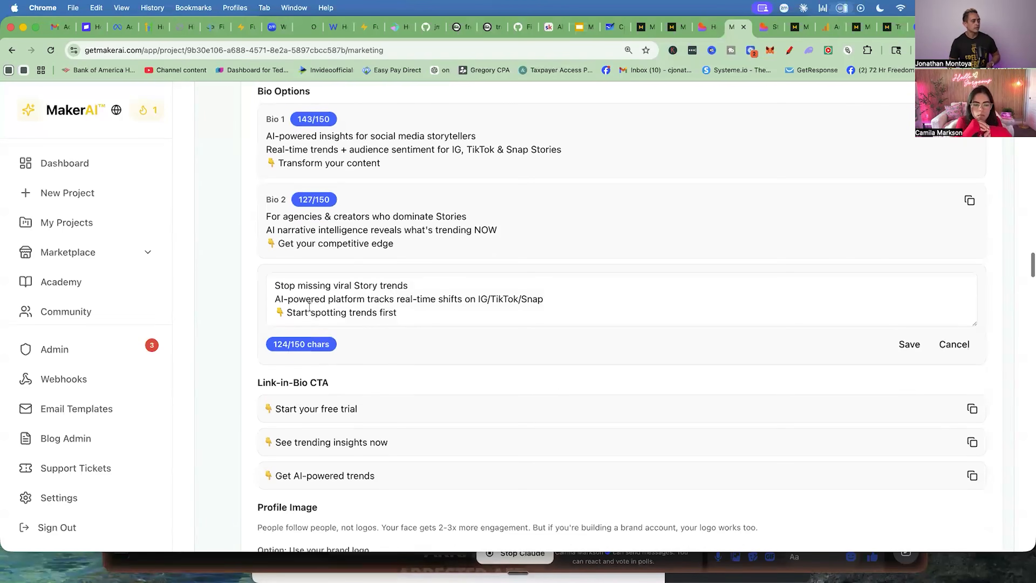
triple_click(396, 285)
left_click_drag(275, 300, 508, 299)
left_click_drag(397, 312, 272, 315)
scroll(398, 319, "down", 10)
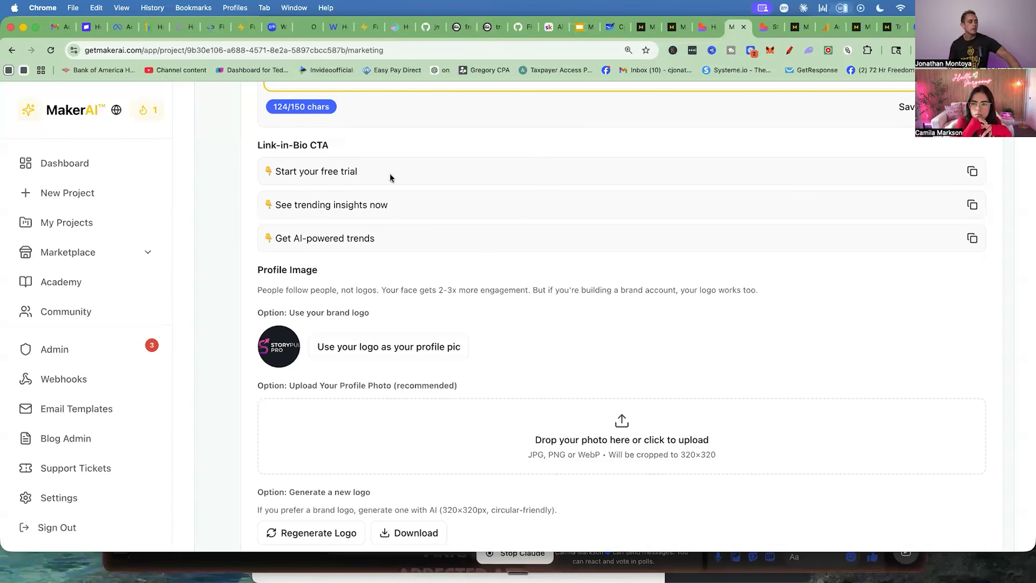
Switch StoryPulse Pro's Daily Marketing to Get Customers and open today's Day 1 content from the marketing actions
scroll(353, 240, "down", 5)
scroll(353, 241, "up", 20)
scroll(375, 253, "up", 10)
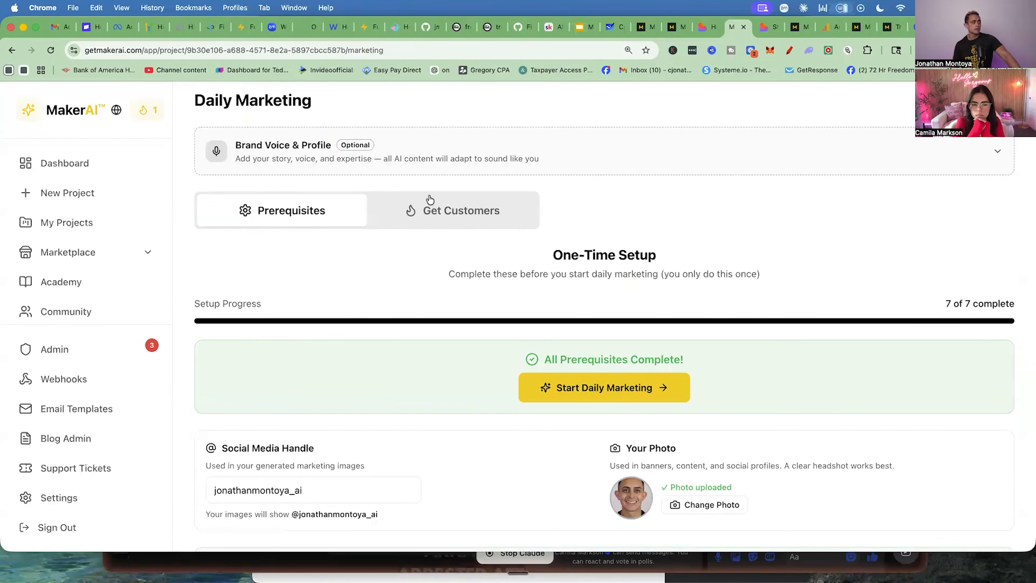
scroll(432, 228, "up", 3)
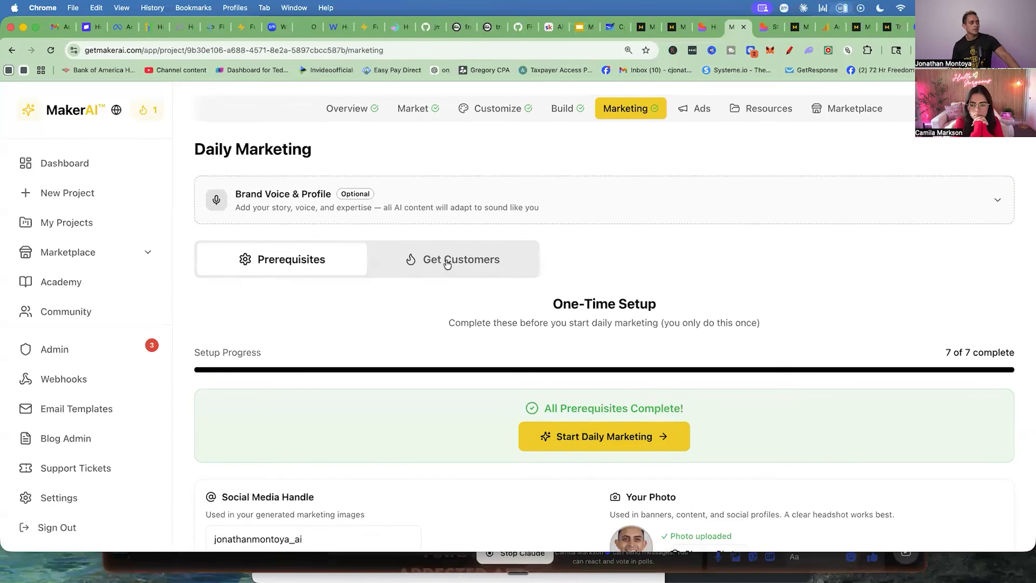
left_click(451, 261)
scroll(408, 285, "down", 3)
scroll(323, 323, "down", 6)
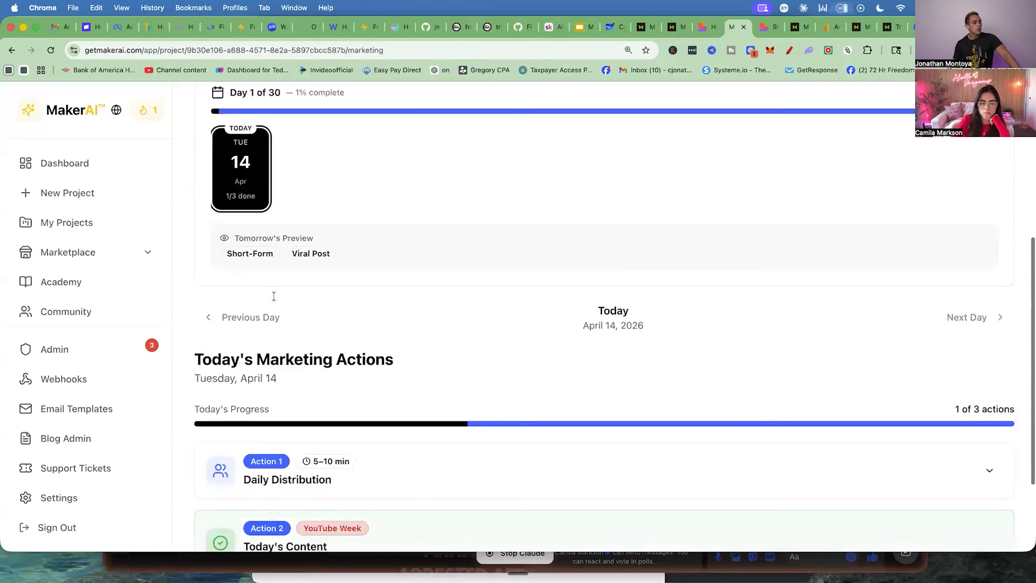
scroll(700, 411, "up", 1)
scroll(708, 432, "down", 1)
left_click(634, 418)
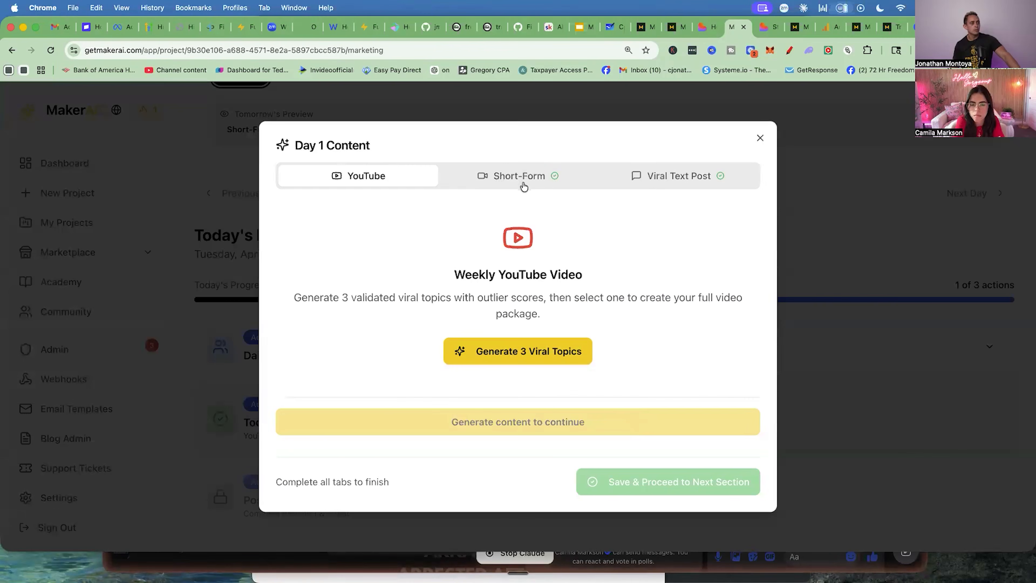
Review Day 1's Weekly YouTube Video description and read through the Short-Form script's hook, body and CTA
left_click_drag(448, 277, 594, 315)
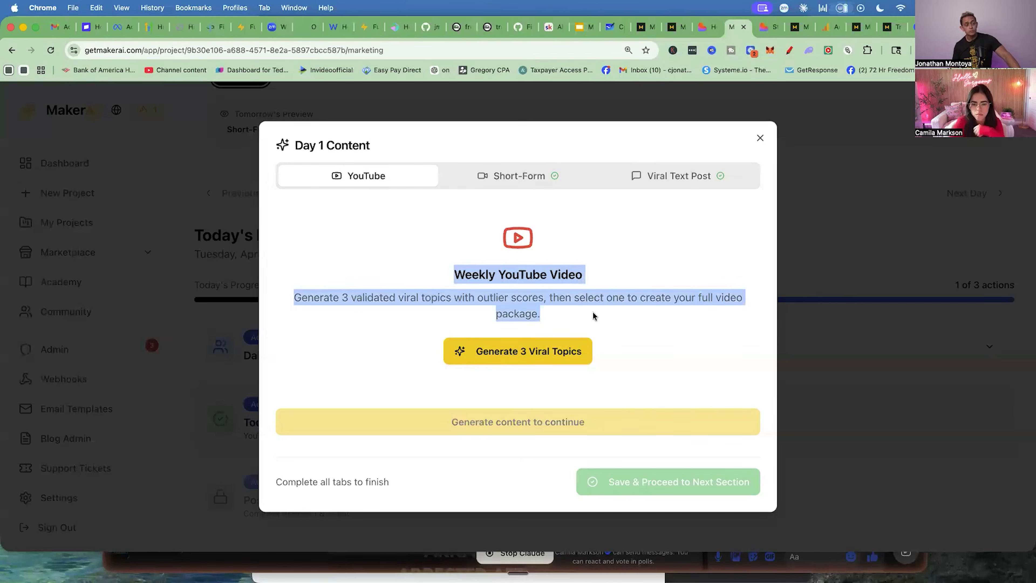
left_click(520, 176)
scroll(498, 263, "down", 3)
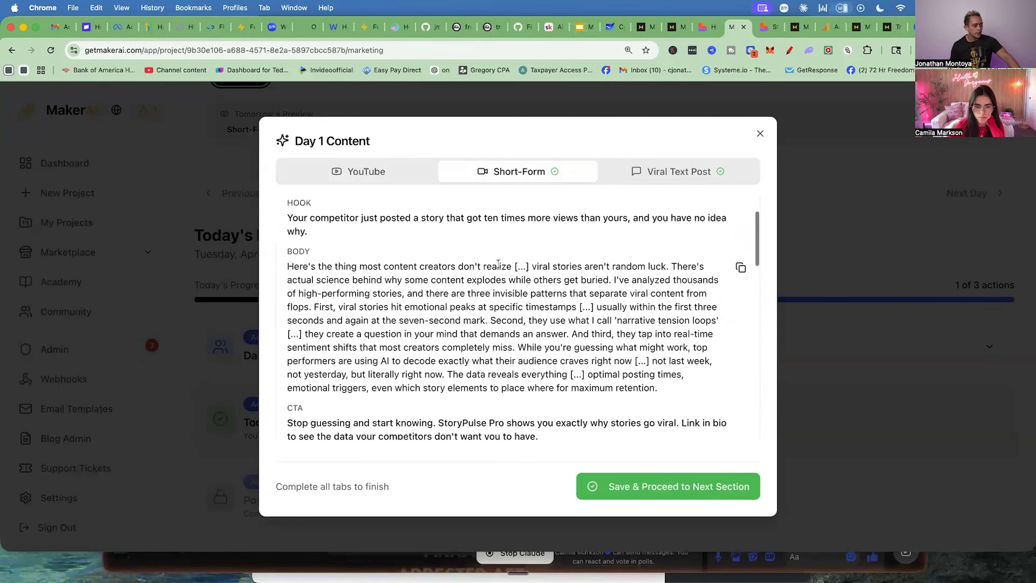
scroll(497, 264, "down", 2)
scroll(473, 264, "up", 3)
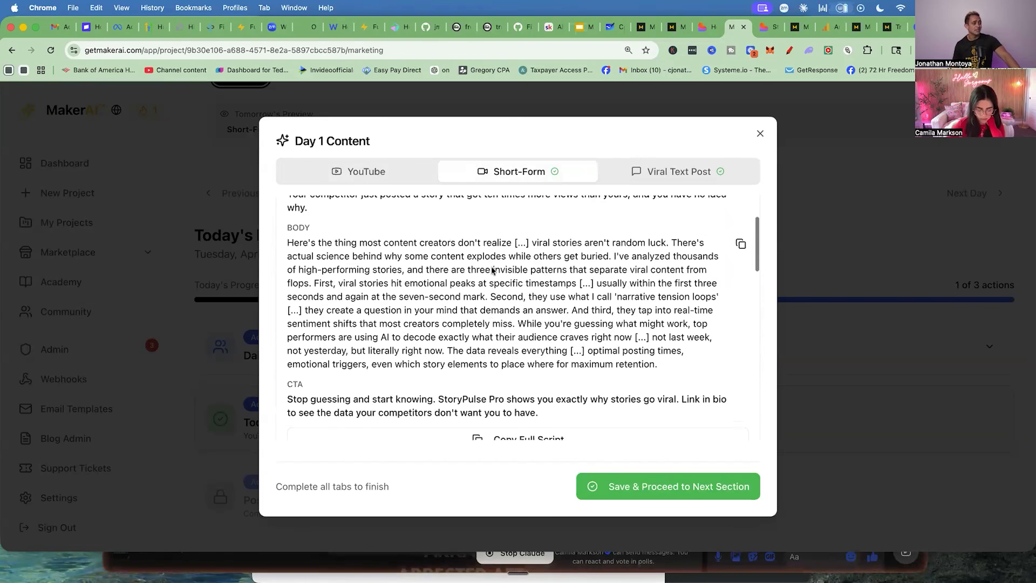
scroll(449, 263, "down", 5)
scroll(391, 255, "up", 5)
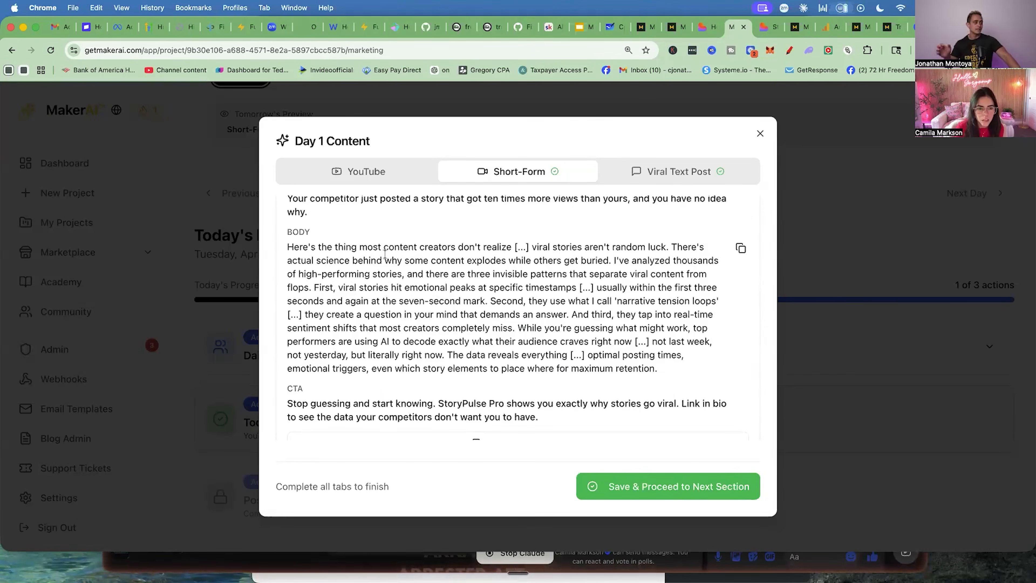
scroll(379, 263, "up", 1)
scroll(469, 229, "down", 5)
Open Day 1's Viral Text Post and look at the text comments of Variation 1
left_click(610, 172)
scroll(524, 245, "down", 1)
scroll(571, 228, "up", 1)
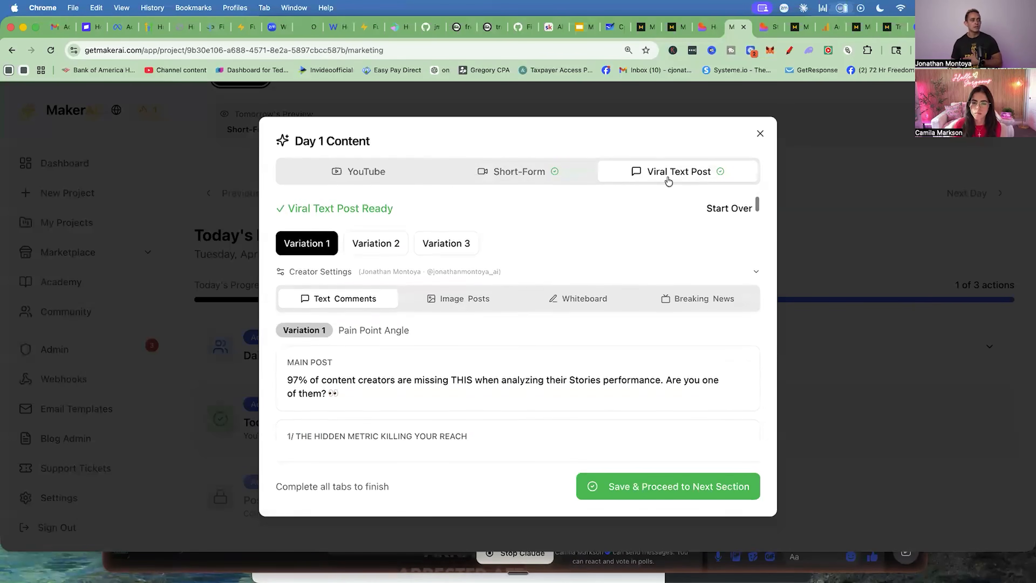
left_click(788, 50)
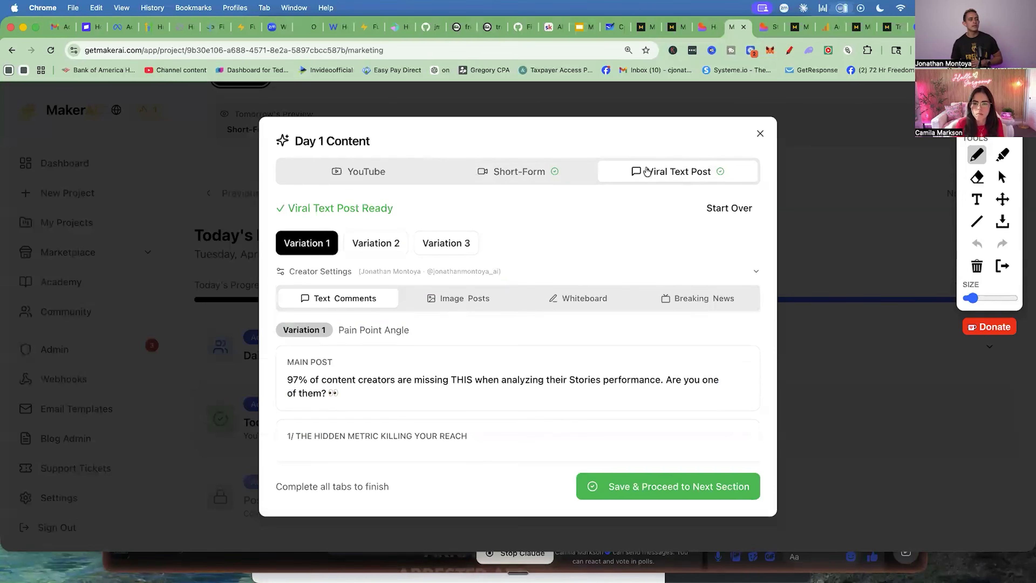
scroll(591, 211, "down", 2)
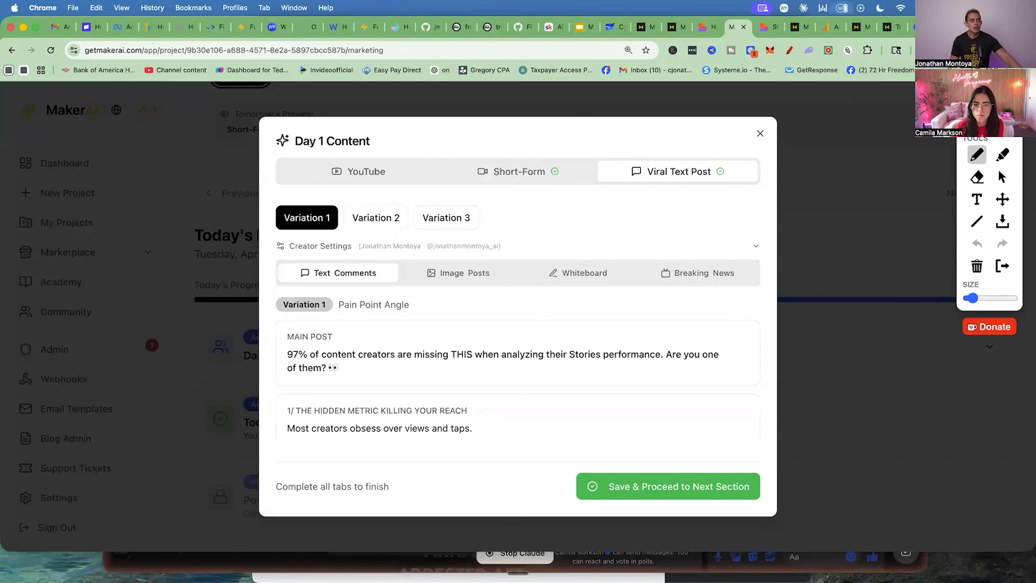
Switch to the example creator's Facebook profile and browse its posts, highlighting the red text post offering a free guide
left_click(923, 27)
scroll(710, 236, "down", 20)
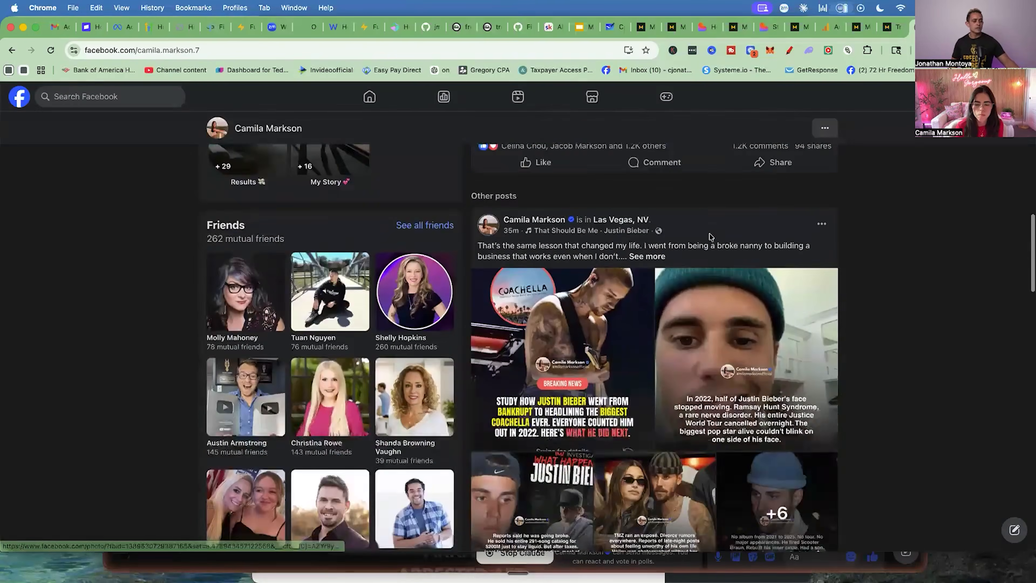
scroll(708, 236, "down", 4)
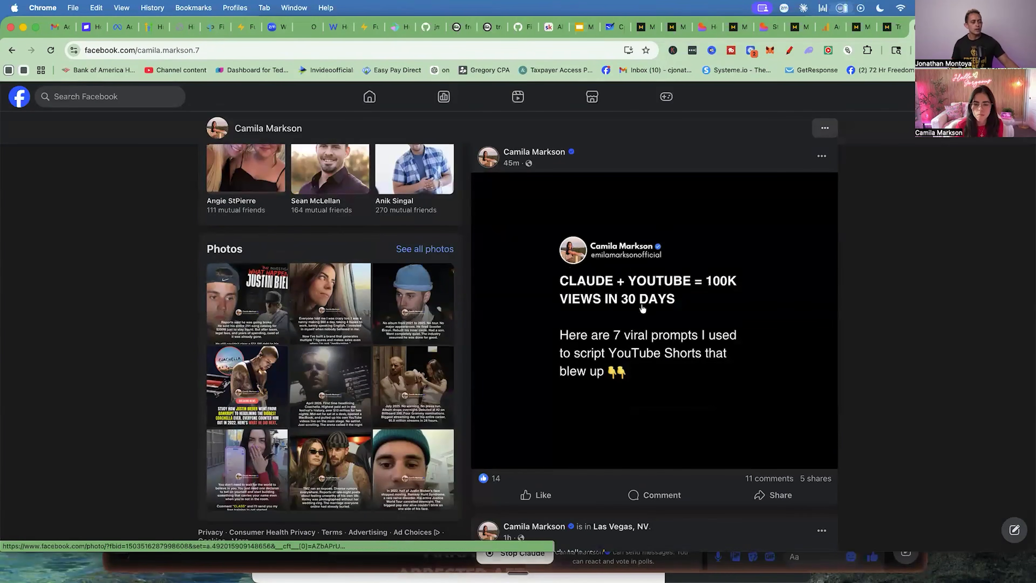
scroll(649, 292, "down", 11)
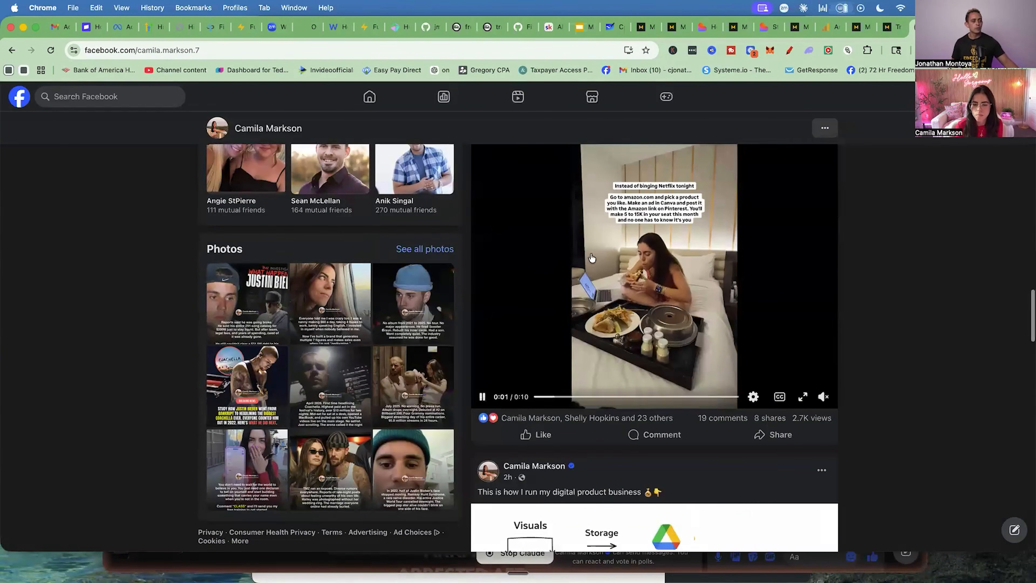
scroll(651, 299, "down", 20)
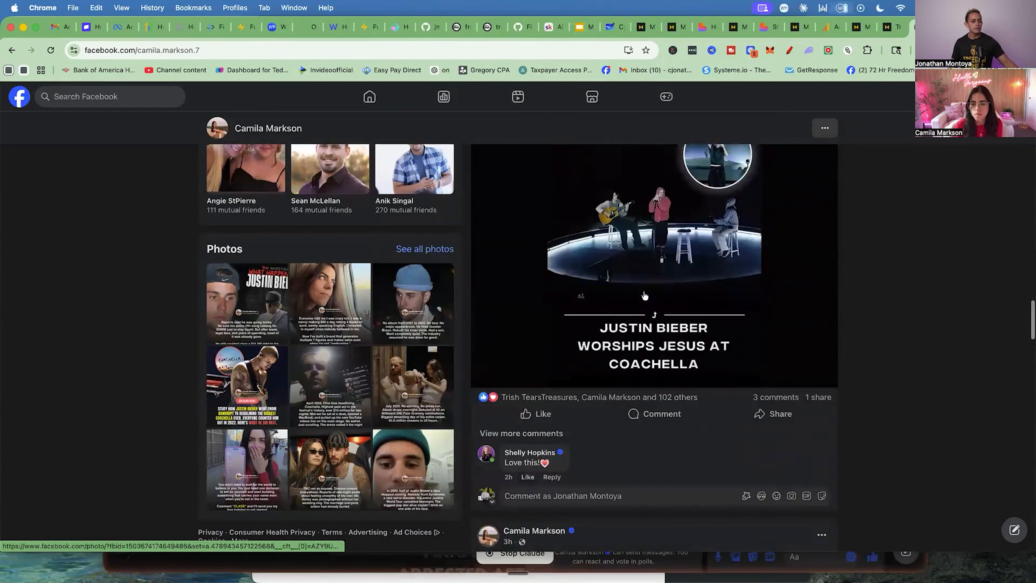
scroll(645, 290, "up", 10)
left_click_drag(773, 384, 495, 328)
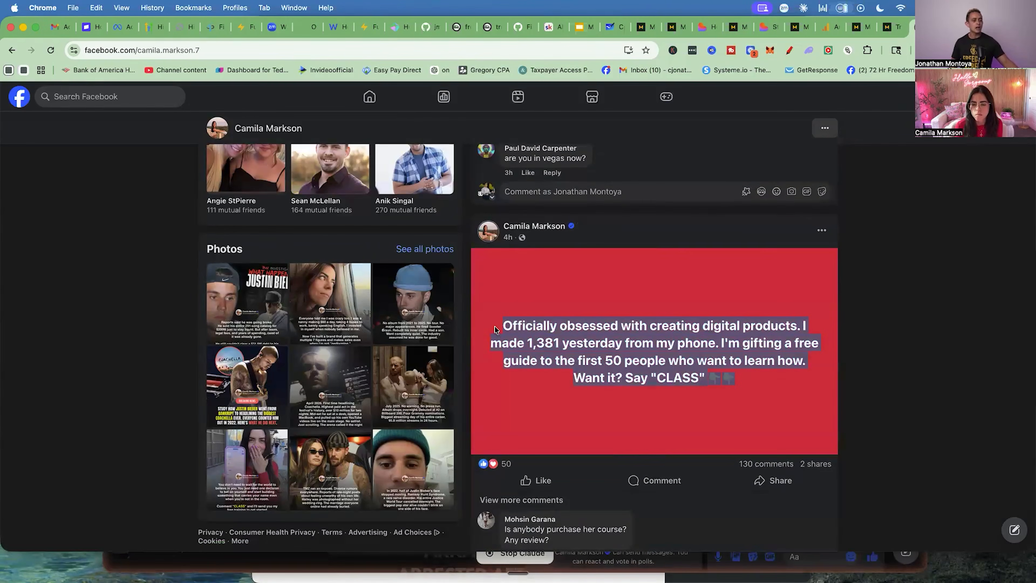
scroll(779, 323, "down", 1)
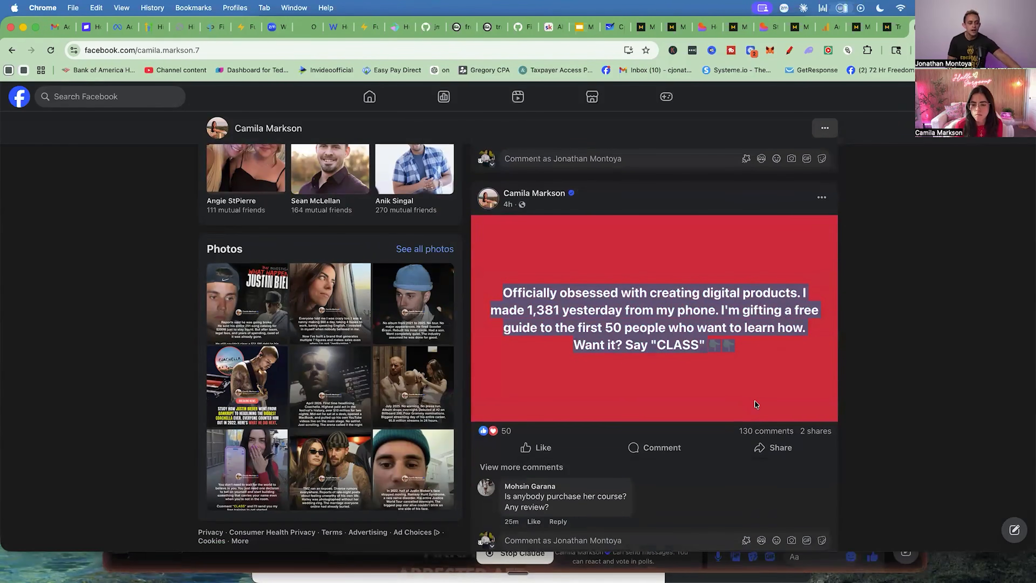
scroll(761, 445, "down", 8)
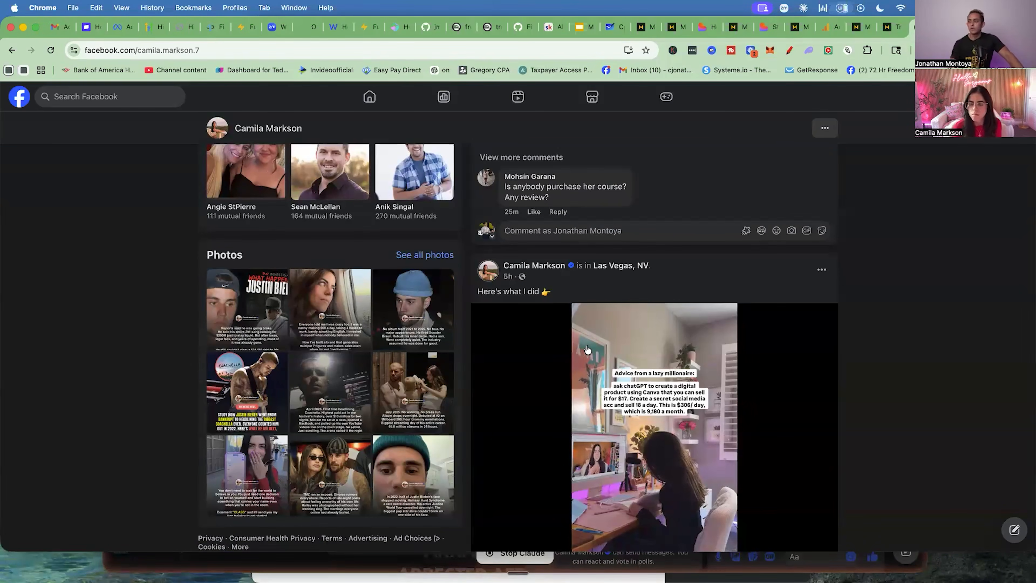
Browse all of the profile's photos and examine the handwritten "R.I.P. Canva in 2026" post and the Nvidia breaking news post
left_click(424, 256)
scroll(472, 257, "down", 10)
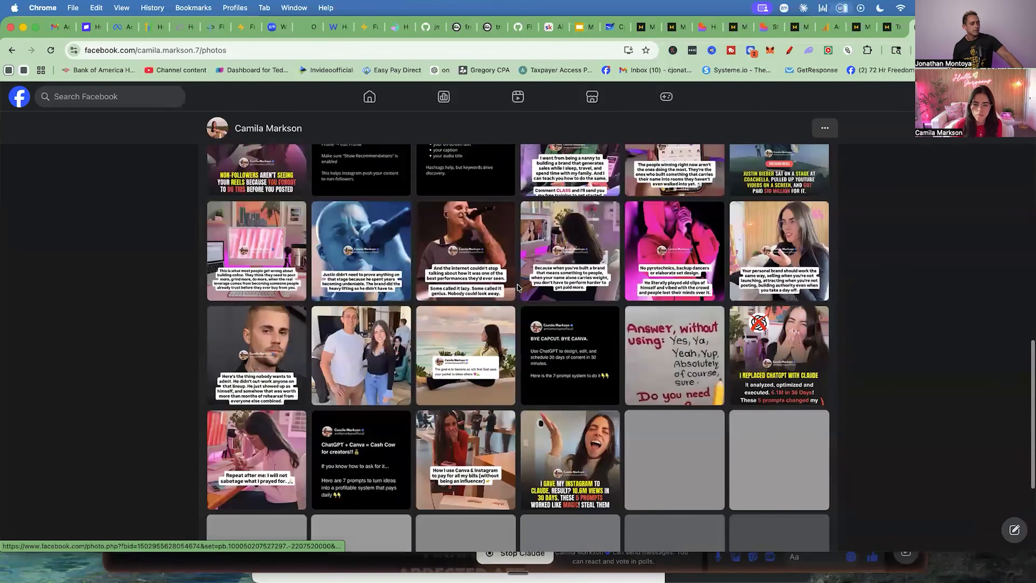
scroll(517, 287, "down", 10)
left_click(554, 298)
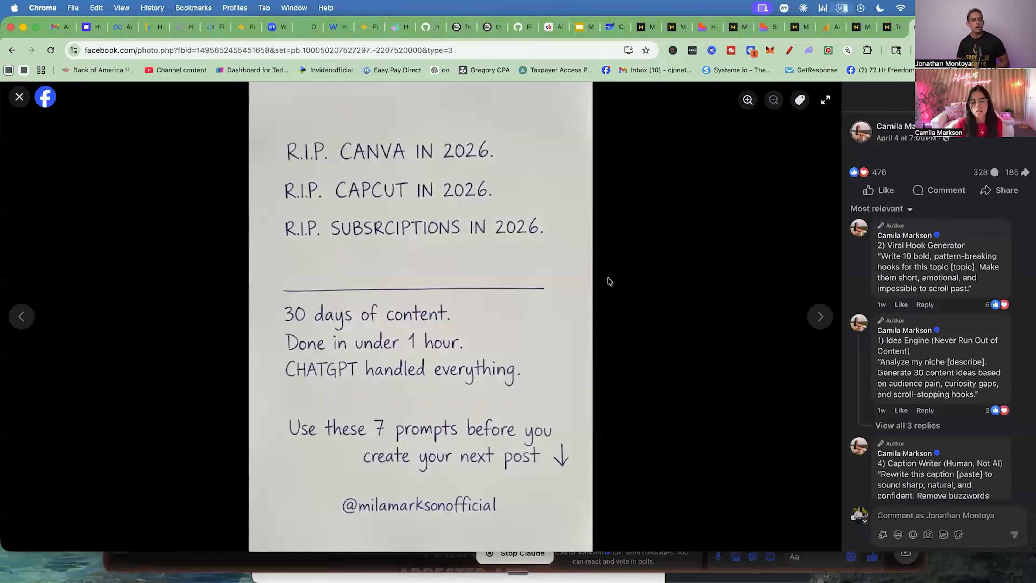
key("Escape")
left_click(354, 386)
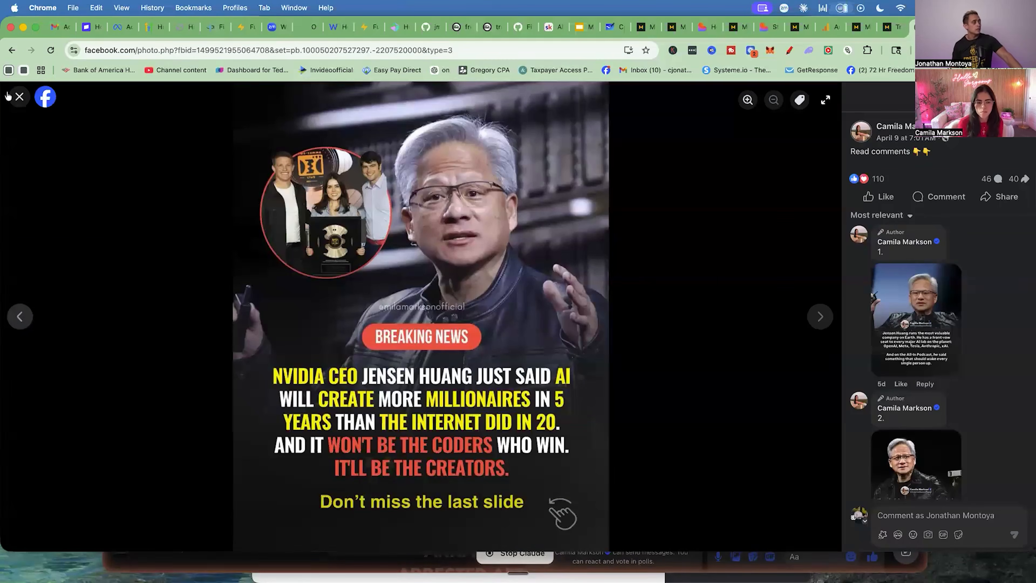
left_click(19, 97)
left_click(608, 278)
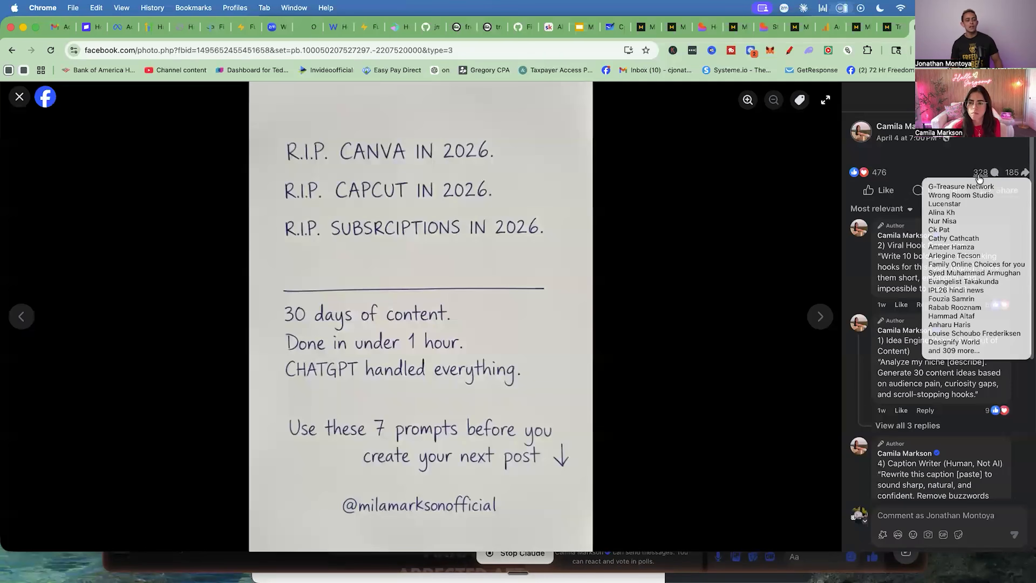
Return to StoryPulse Pro's Viral Text Post in MakerAI and view its Image Posts and Whiteboard versions
left_click(794, 27)
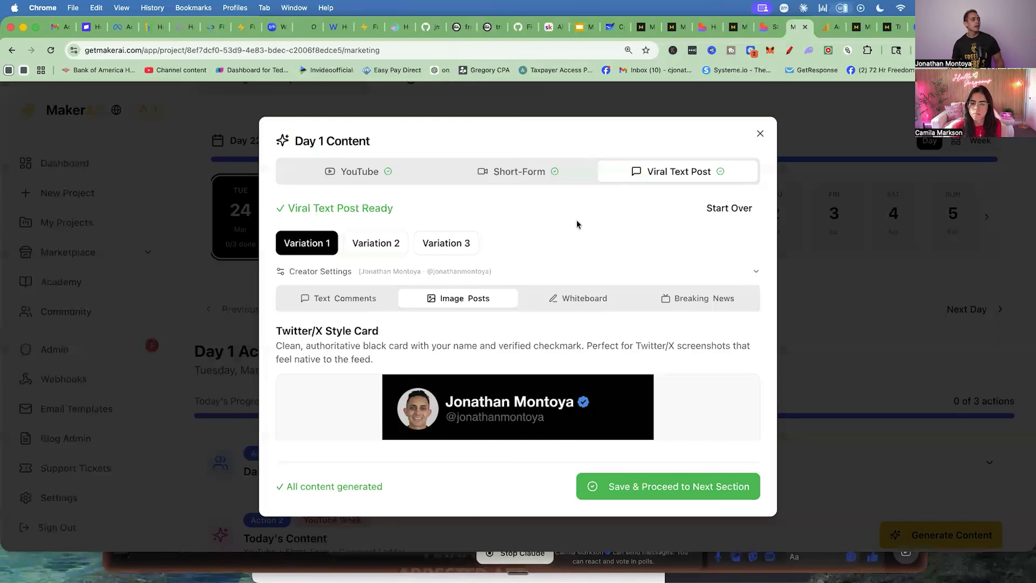
scroll(575, 220, "down", 3)
left_click(737, 27)
scroll(540, 260, "down", 1)
left_click(445, 266)
scroll(524, 293, "down", 3)
scroll(524, 293, "down", 3)
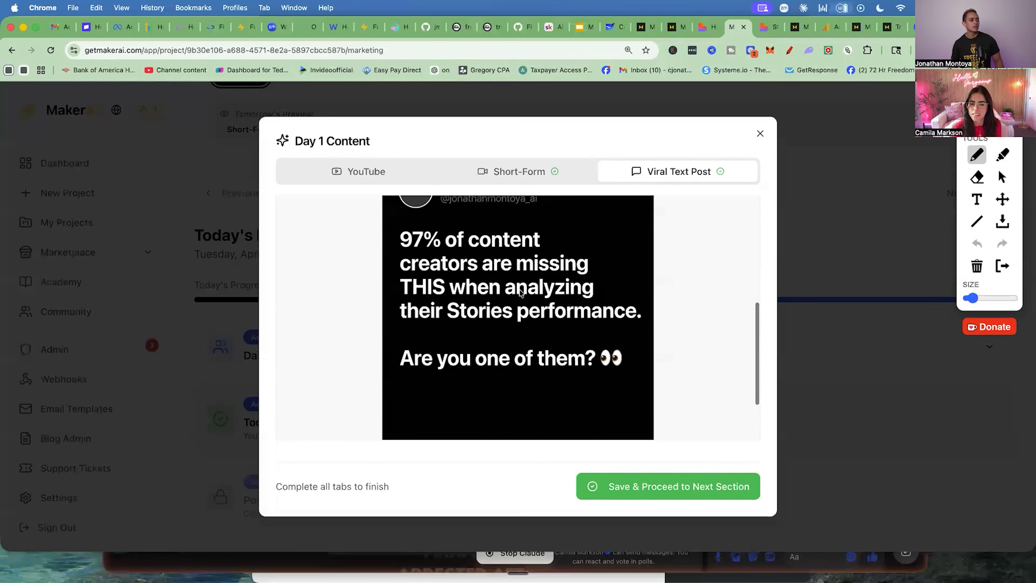
scroll(583, 282, "up", 5)
left_click(583, 273)
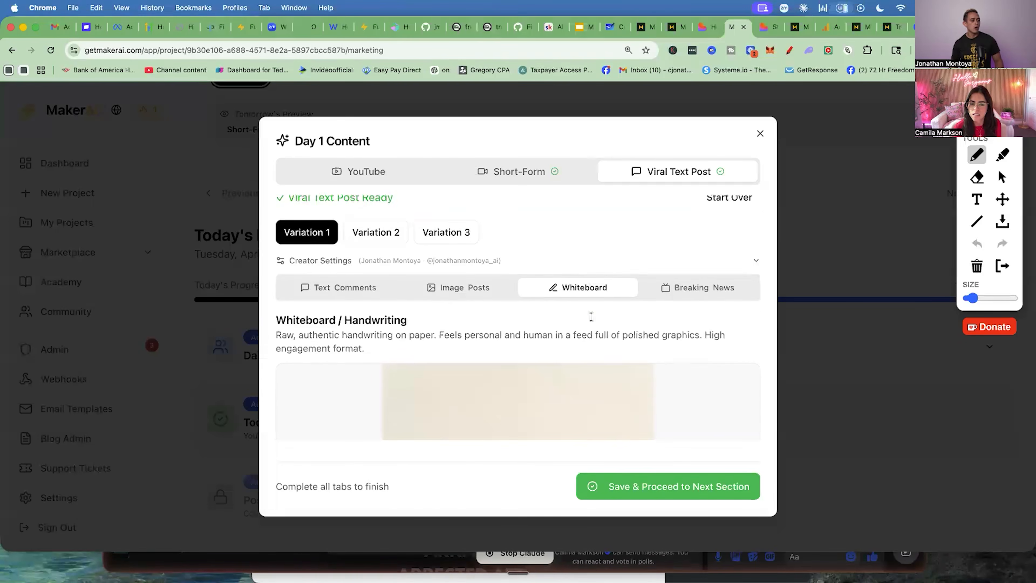
scroll(589, 316, "down", 5)
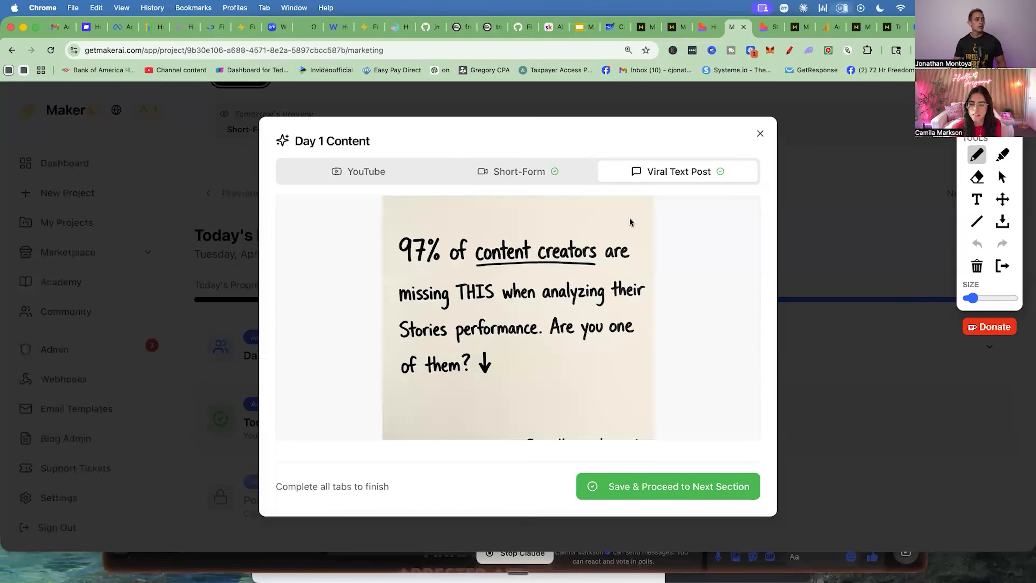
View the post's Breaking News version and check the display name, handle and profile photo options in Creator Settings
scroll(589, 316, "up", 5)
left_click(720, 278)
scroll(663, 265, "down", 5)
scroll(562, 340, "up", 5)
scroll(548, 341, "down", 5)
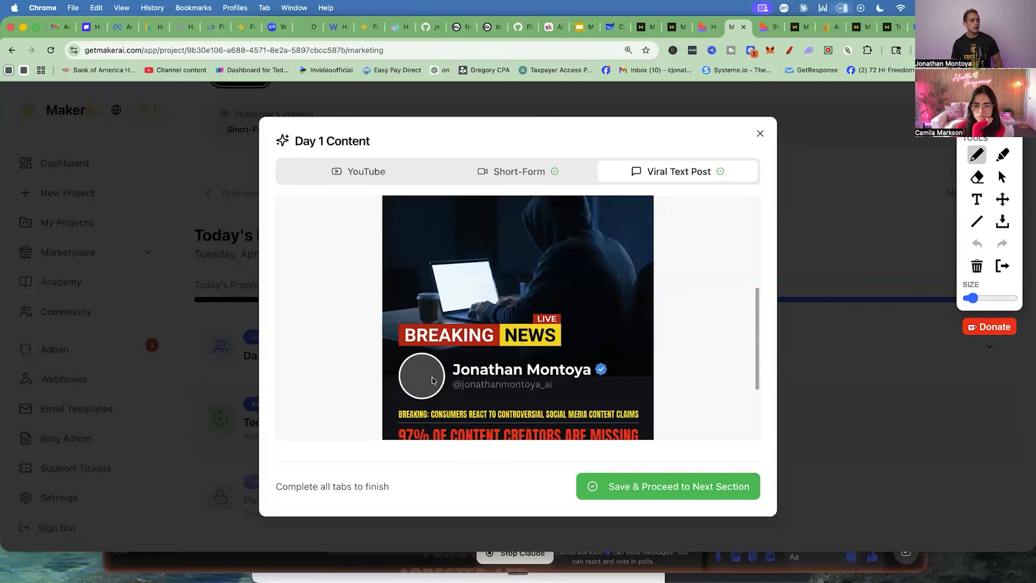
scroll(548, 341, "up", 5)
scroll(416, 293, "down", 3)
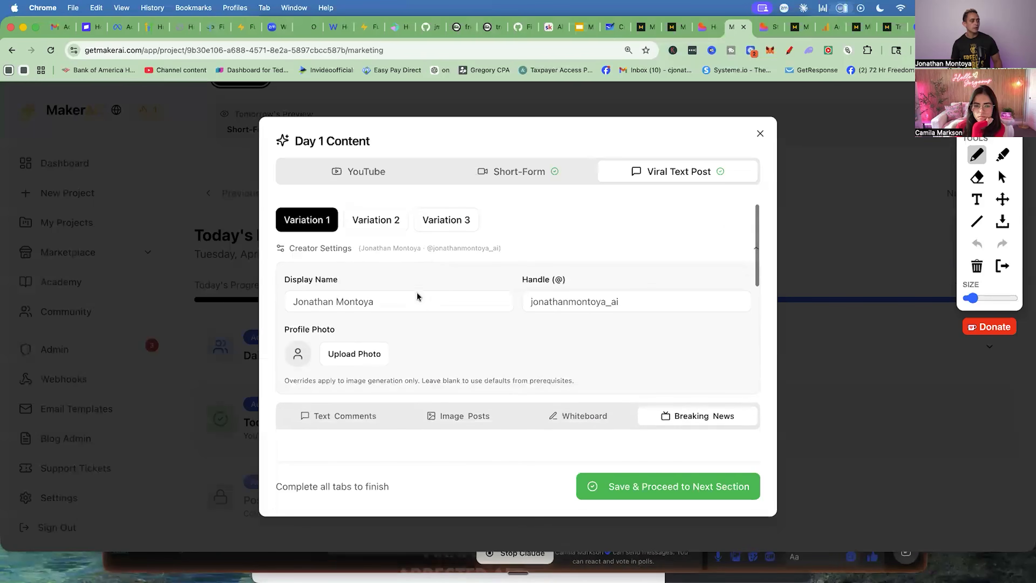
scroll(367, 292, "up", 1)
scroll(463, 320, "down", 6)
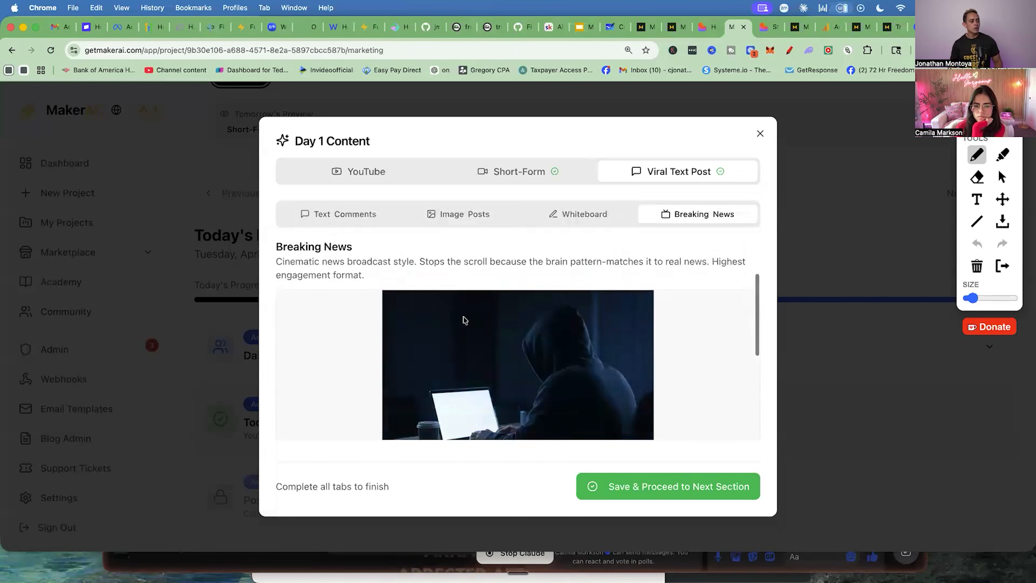
Switch to the GlowGauge project and view its skincare mistakes post as a Twitter/X style card and as a whiteboard
left_click(795, 27)
scroll(539, 268, "down", 3)
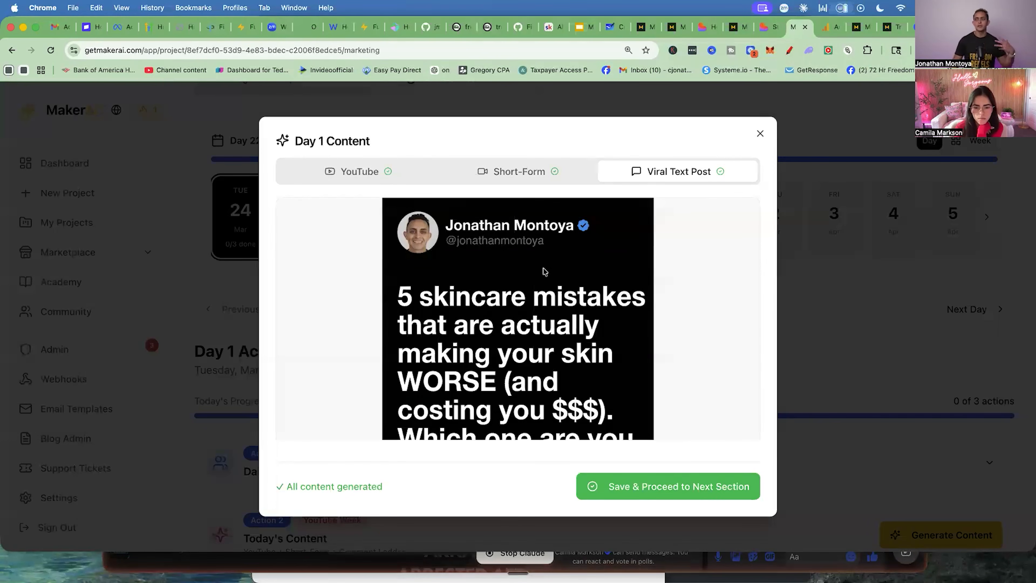
scroll(545, 279, "down", 5)
scroll(452, 253, "up", 4)
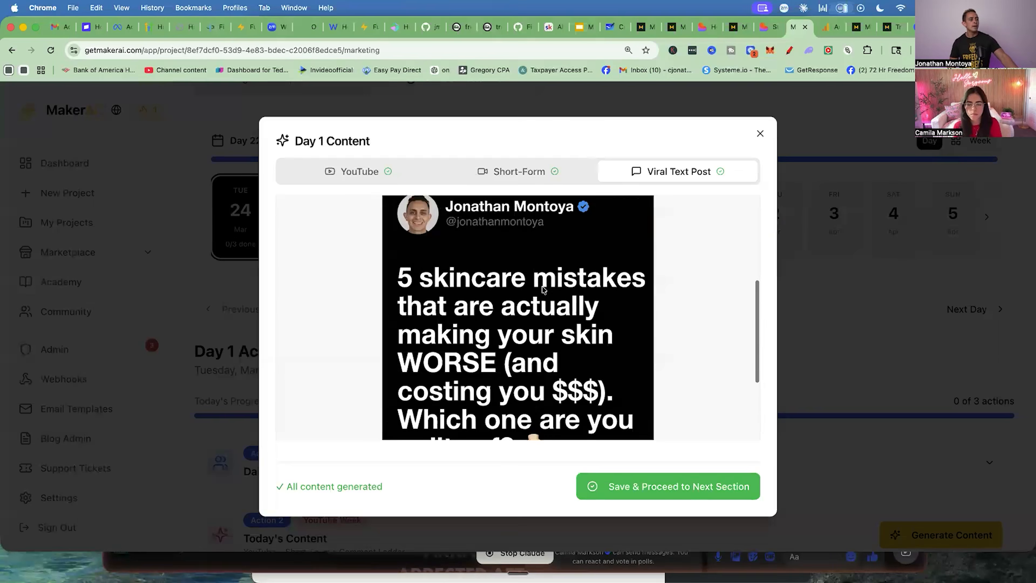
scroll(452, 253, "up", 5)
left_click(530, 304)
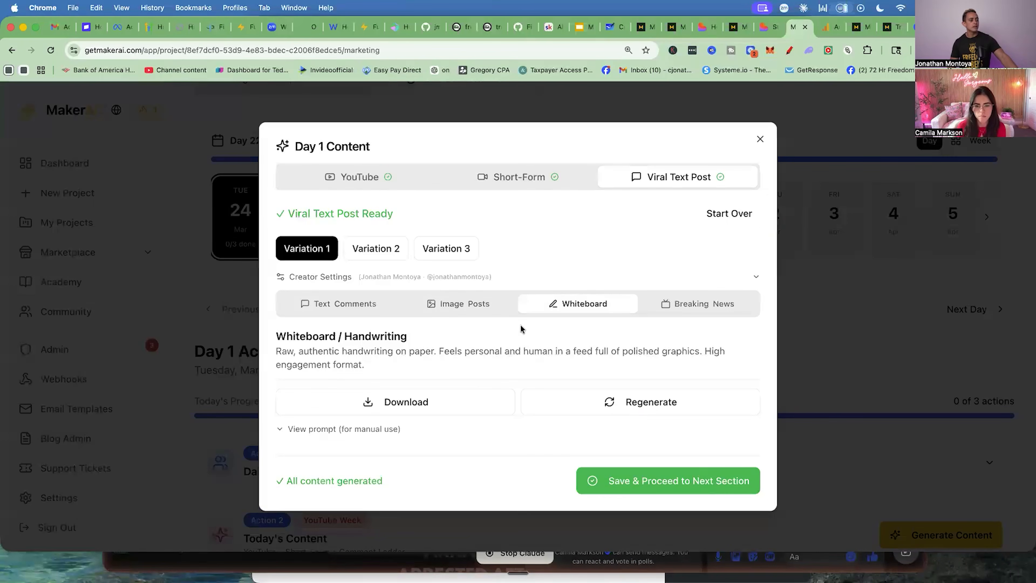
scroll(546, 330, "down", 5)
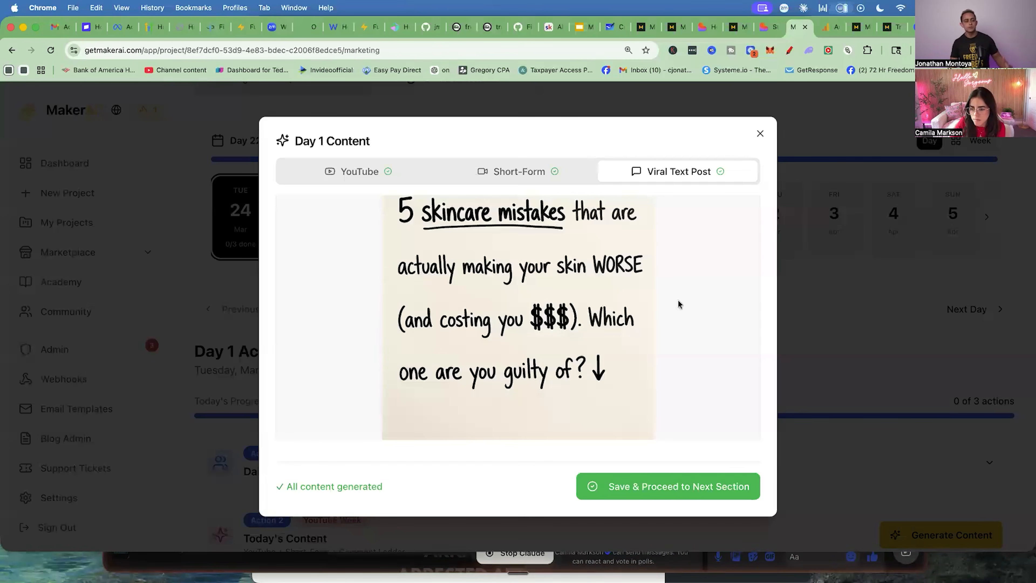
Close GlowGauge's Day 1 content, look at its Daily Marketing calendar, and return to StoryPulse Pro's Day 1 content
key("Escape")
scroll(673, 232, "up", 5)
scroll(672, 232, "up", 2)
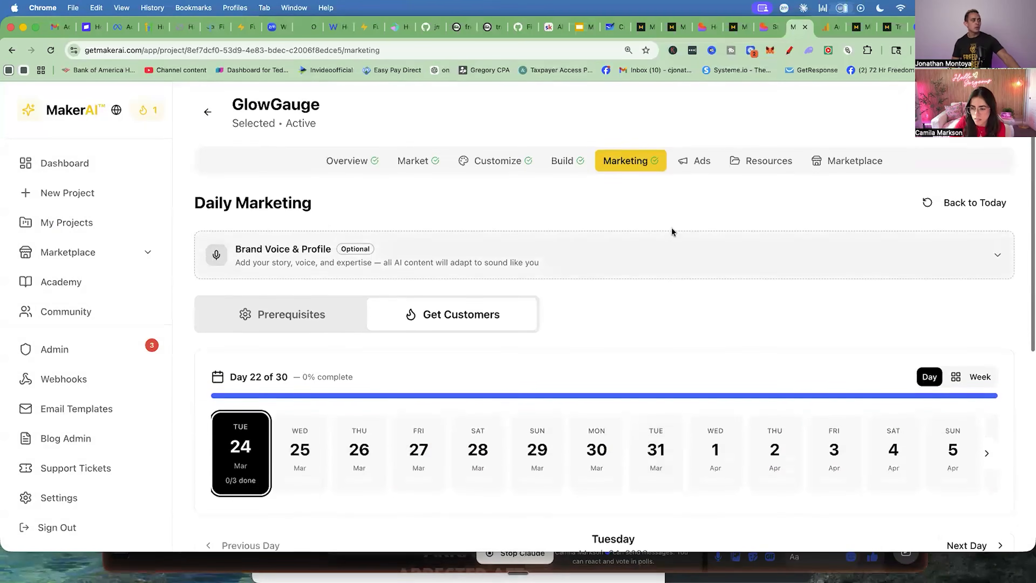
left_click(741, 27)
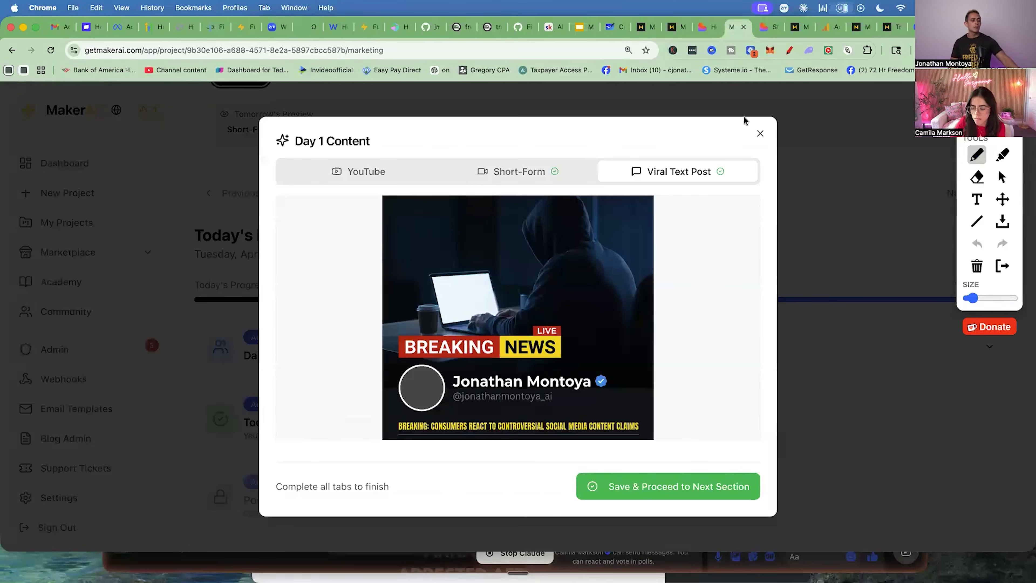
Close the Day 1 content and mark up the project page with a circle and arrow at Ads plus the note "$1 → $7"
left_click(760, 134)
scroll(708, 196, "up", 2)
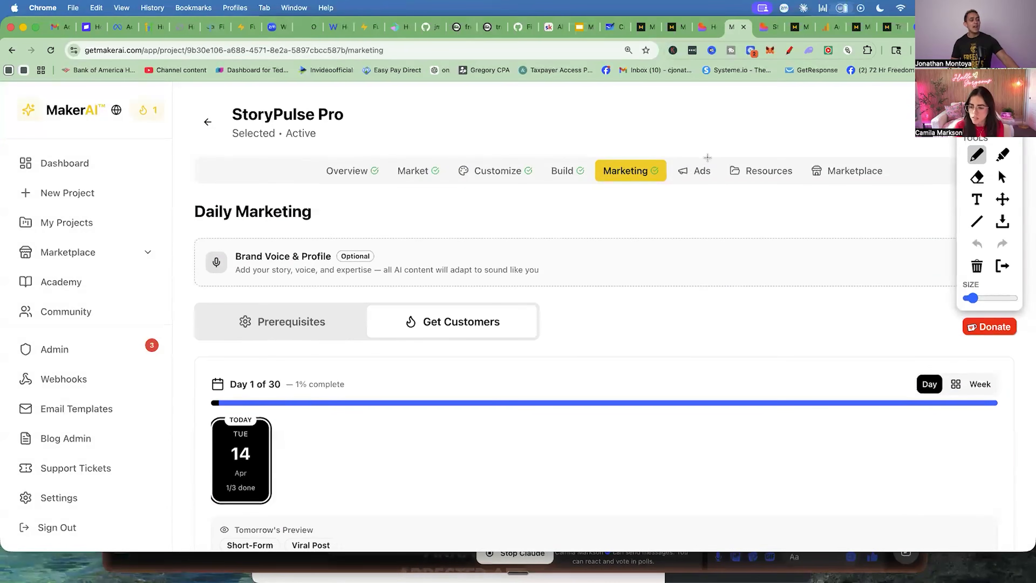
left_click_drag(660, 172, 705, 149)
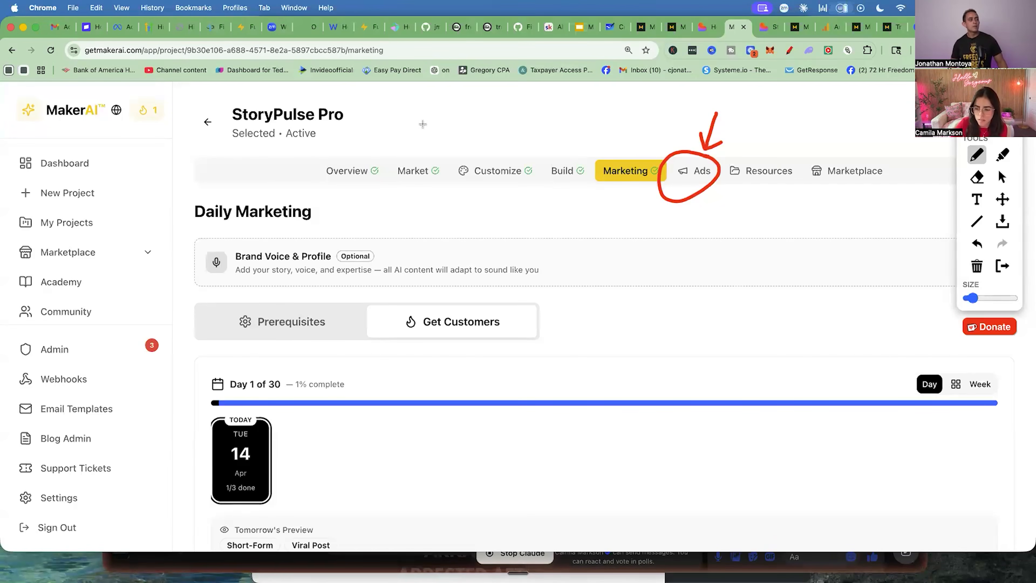
left_click_drag(391, 103, 379, 140)
left_click_drag(415, 105, 401, 142)
left_click_drag(426, 127, 431, 126)
mouse_move(525, 107)
left_mouse_down()
mouse_move(503, 135)
mouse_move(540, 109)
mouse_move(538, 148)
left_mouse_up()
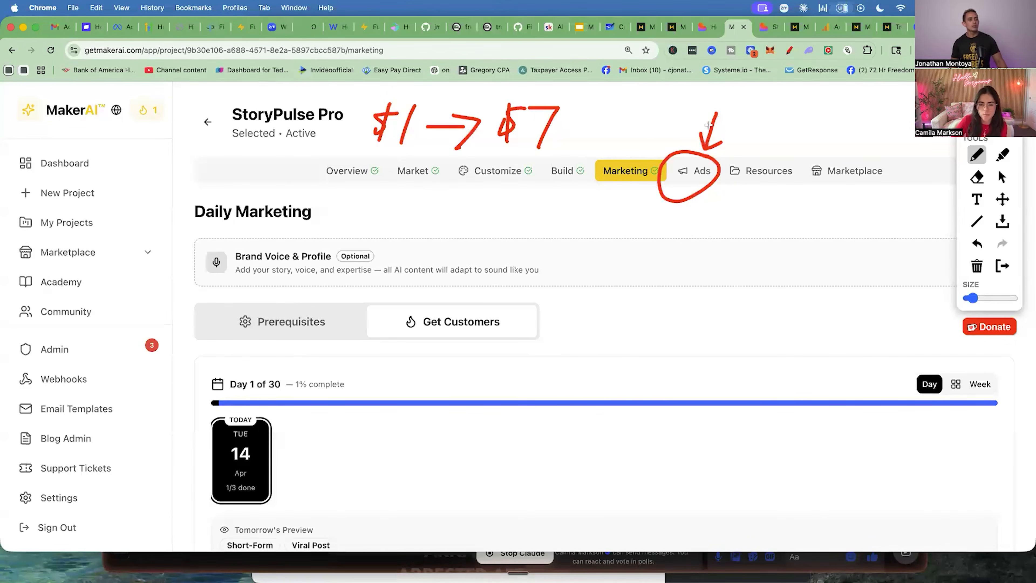
key("Escape")
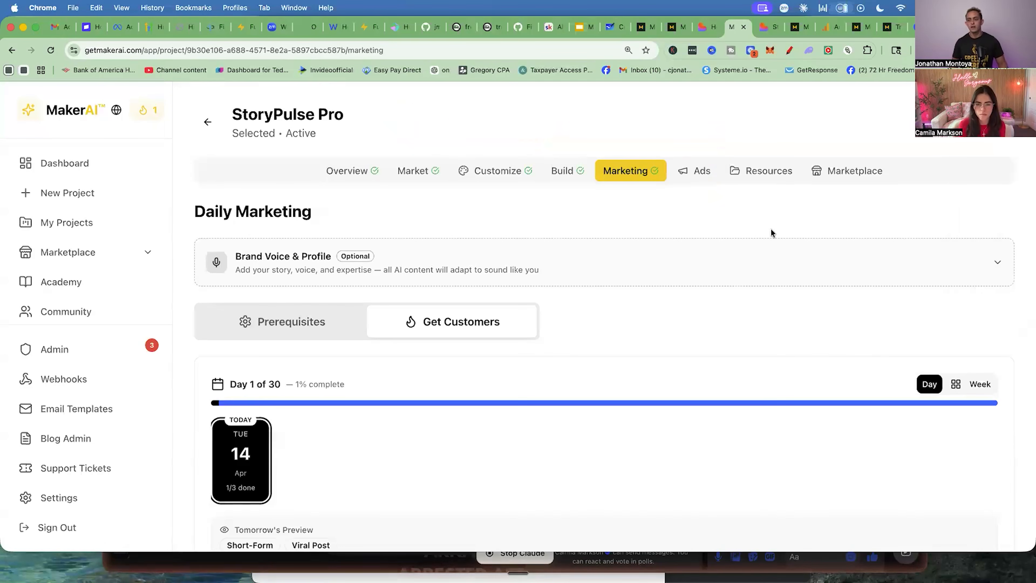
Open StoryPulse Pro's Facebook Ads section and look through all the Ad Creatives template styles
left_click(708, 177)
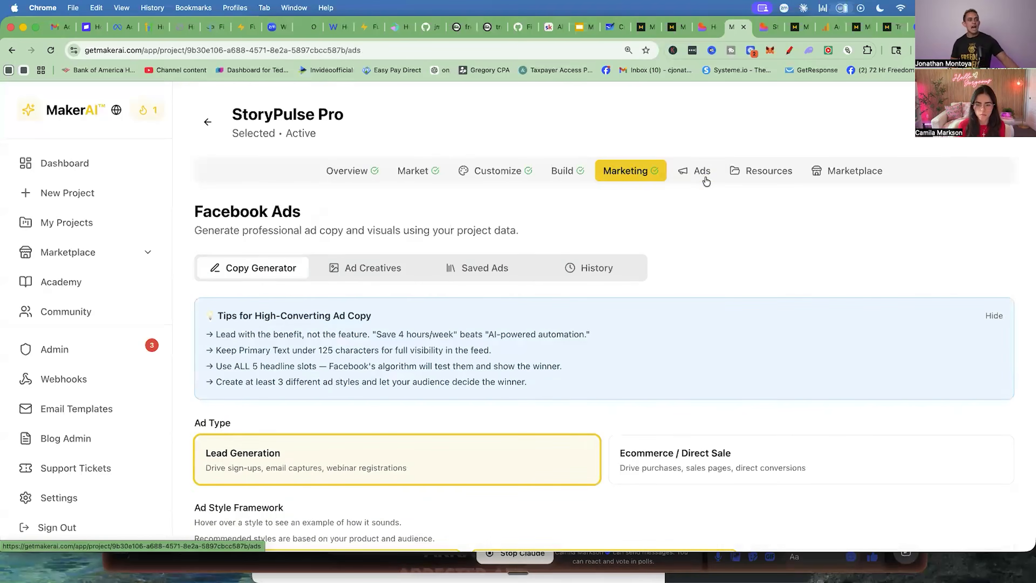
scroll(530, 204, "down", 1)
left_click(353, 231)
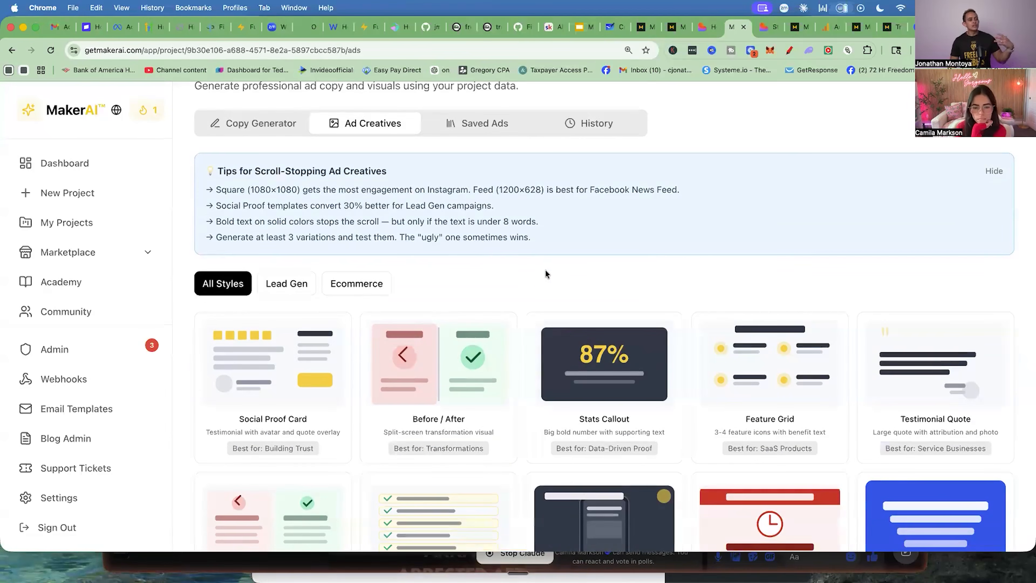
scroll(542, 271, "down", 3)
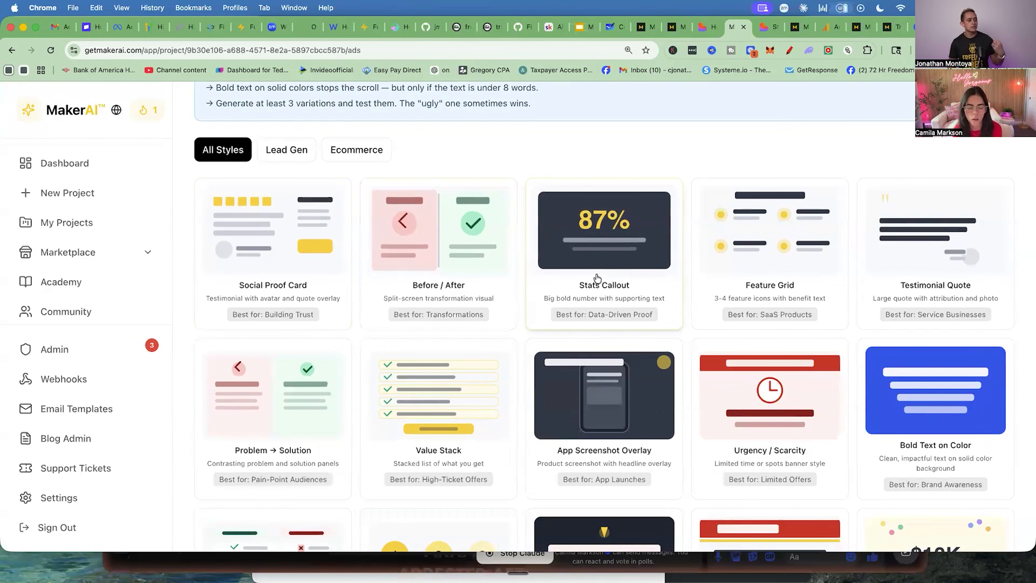
scroll(754, 272, "down", 1)
scroll(757, 272, "down", 2)
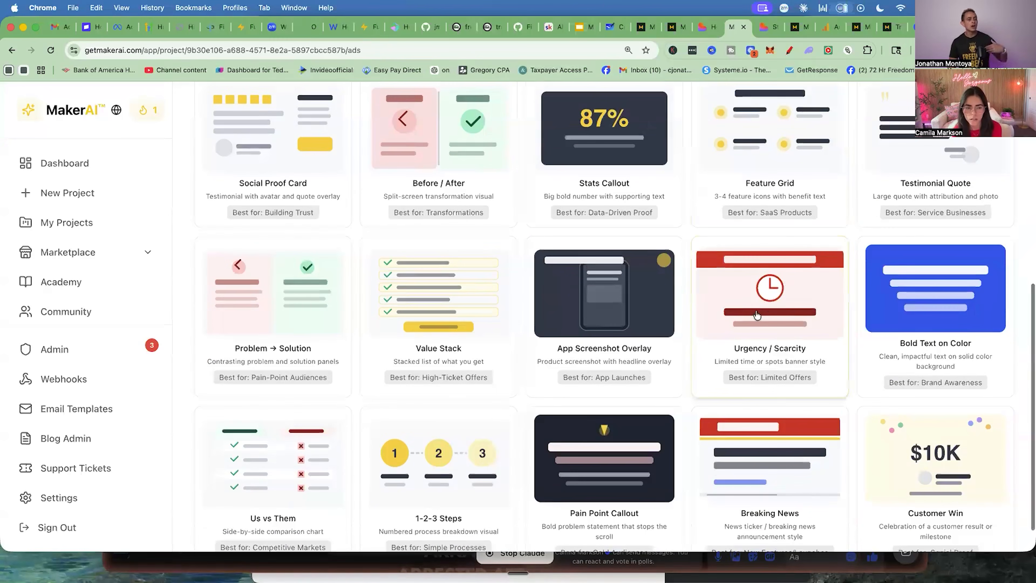
scroll(635, 330, "down", 1)
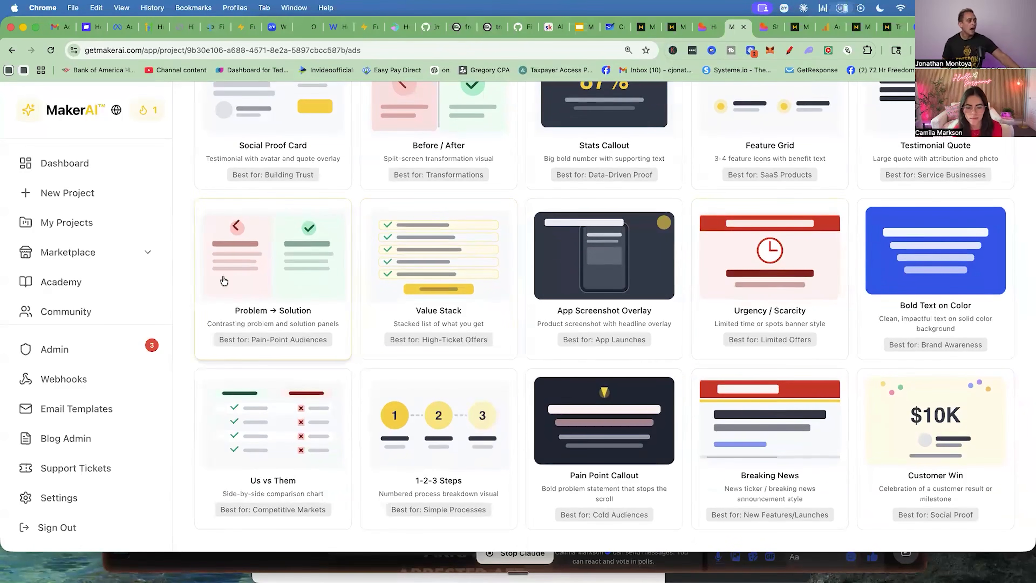
Generate three square (1080×1080) ad variations with the Problem → Solution template and review the generated creatives
left_click(270, 277)
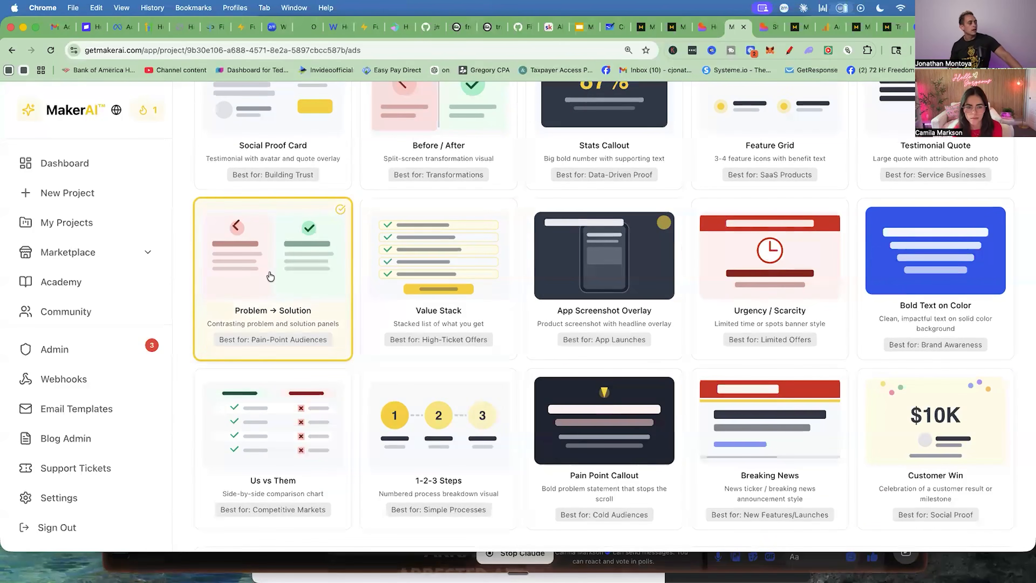
left_click(367, 463)
left_click(485, 512)
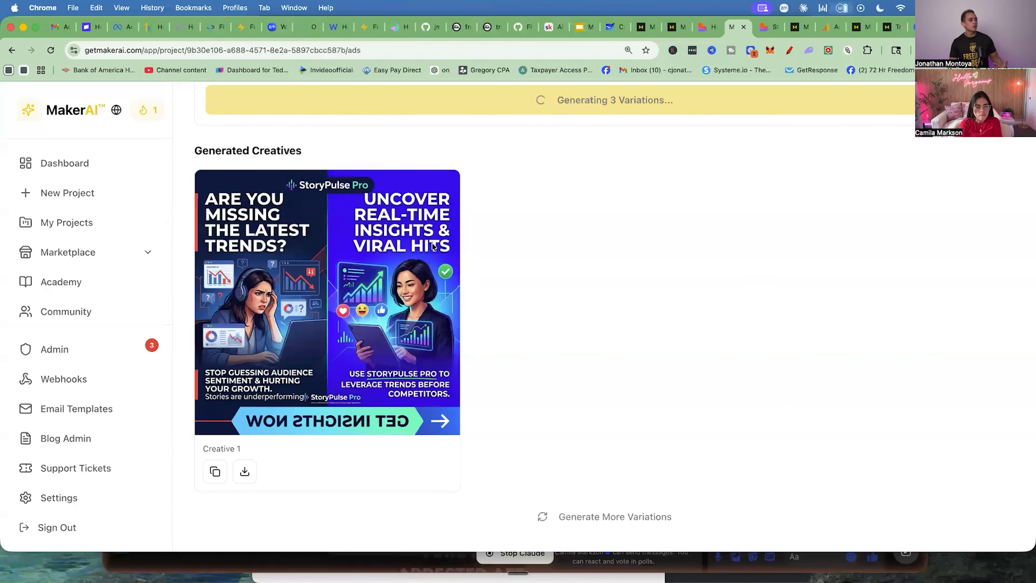
scroll(489, 265, "up", 1)
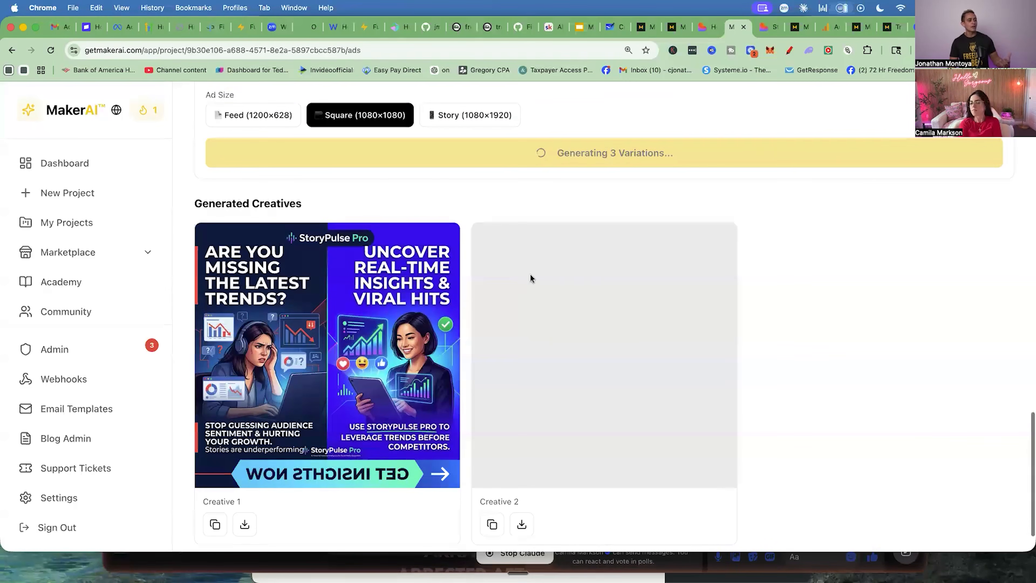
scroll(603, 285, "up", 2)
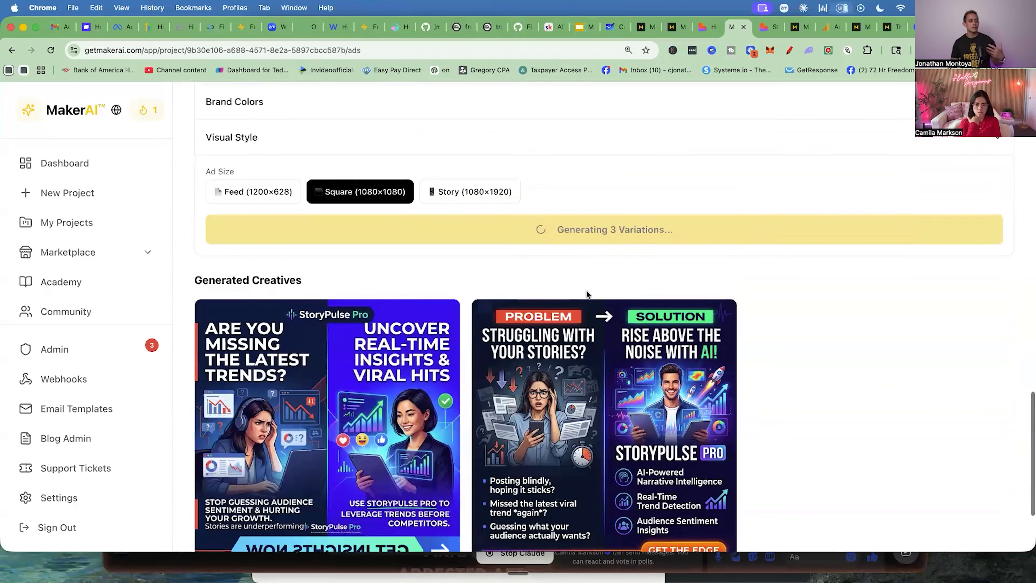
scroll(585, 291, "down", 1)
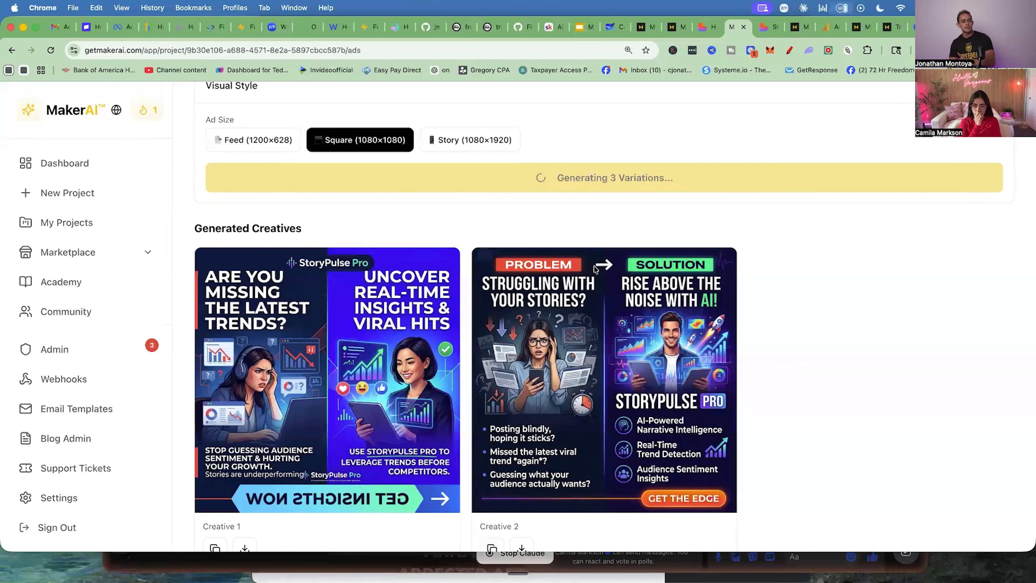
scroll(710, 326, "up", 3)
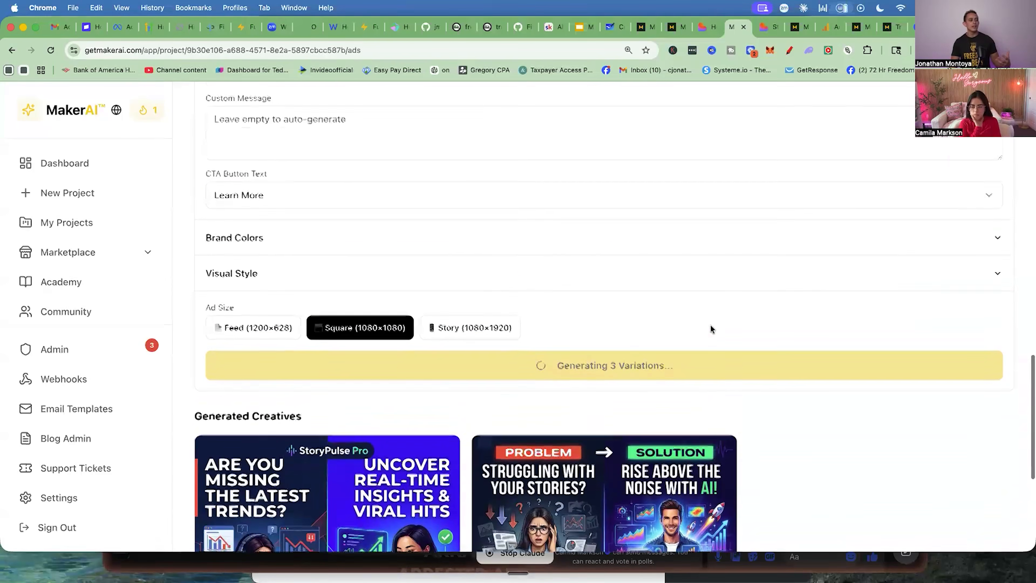
scroll(693, 326, "up", 10)
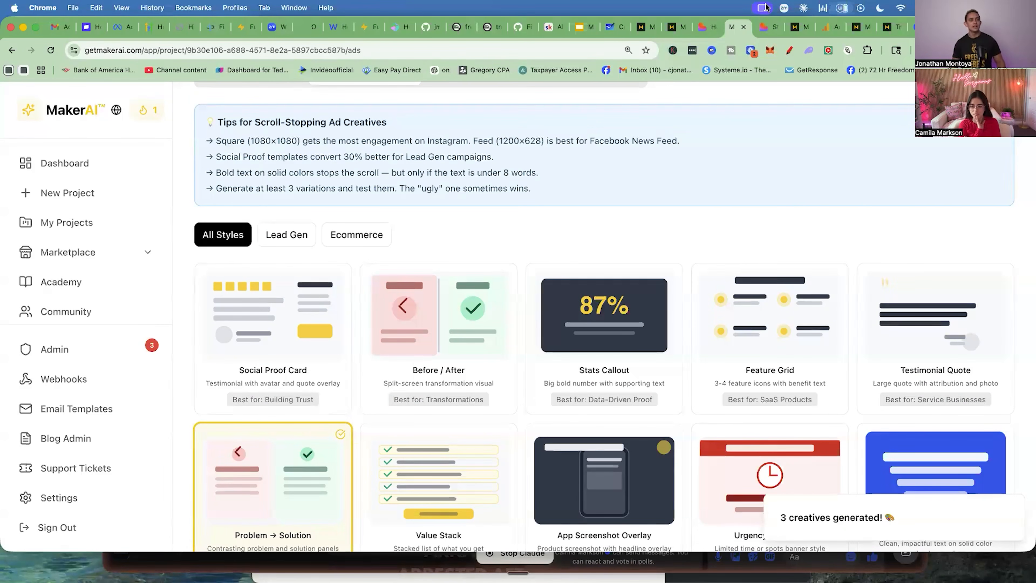
Switch to the Microsoft Whiteboard and handwrite "Marketplace" with an arrow below the "??" branch of Get Users
left_click(608, 31)
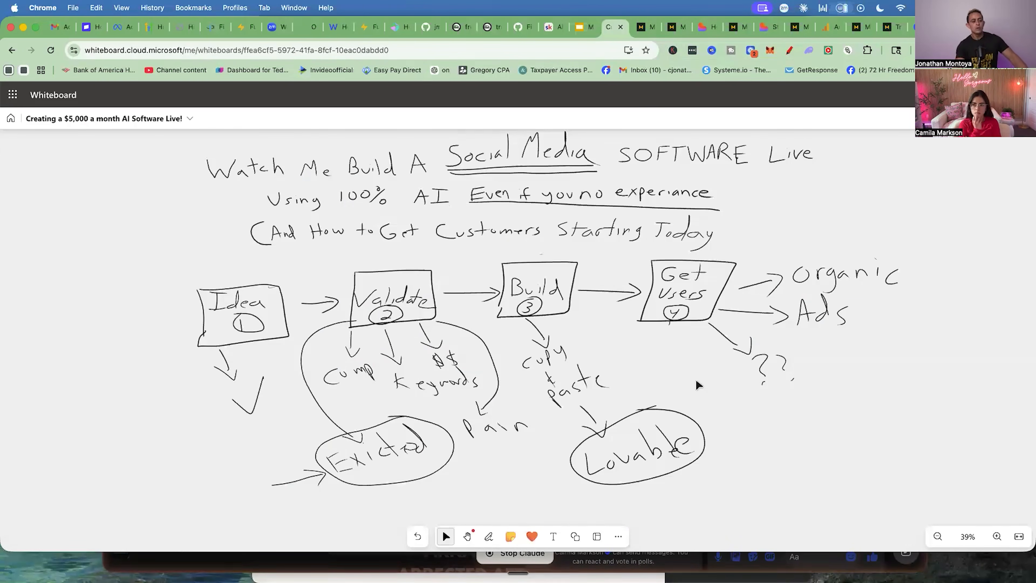
mouse_move(772, 394)
left_mouse_down()
mouse_move(820, 435)
mouse_move(879, 417)
left_mouse_up()
mouse_move(951, 412)
left_mouse_down()
mouse_move(951, 424)
mouse_move(979, 421)
left_mouse_up()
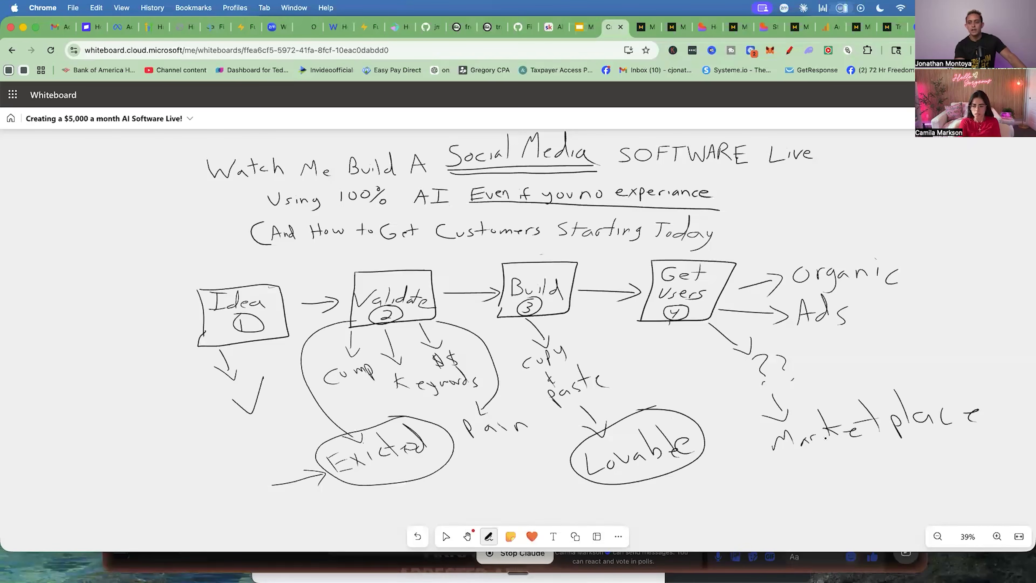
Switch to the MakerAI Marketplace, expand Freedom Threads' Traffic Blog, and open "Best Content Creation Tools in 2026: Top 7 Compared"
left_click(858, 27)
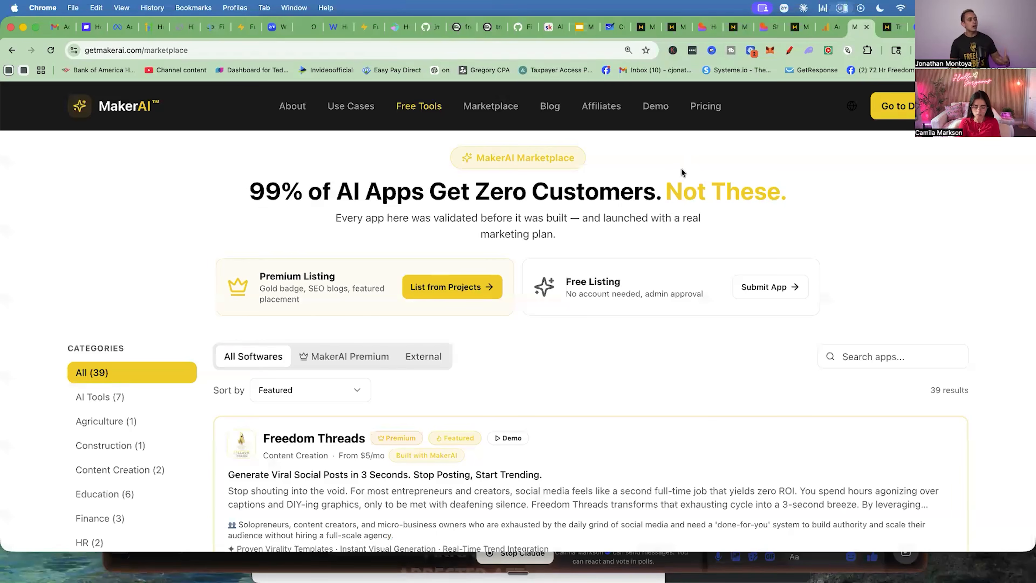
scroll(672, 178, "down", 5)
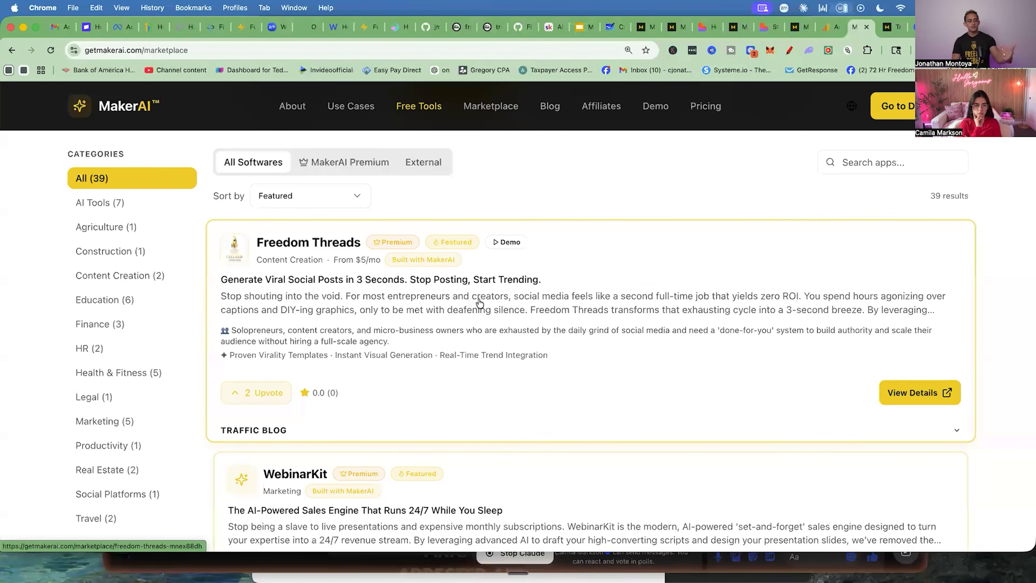
scroll(479, 302, "down", 2)
left_click(319, 384)
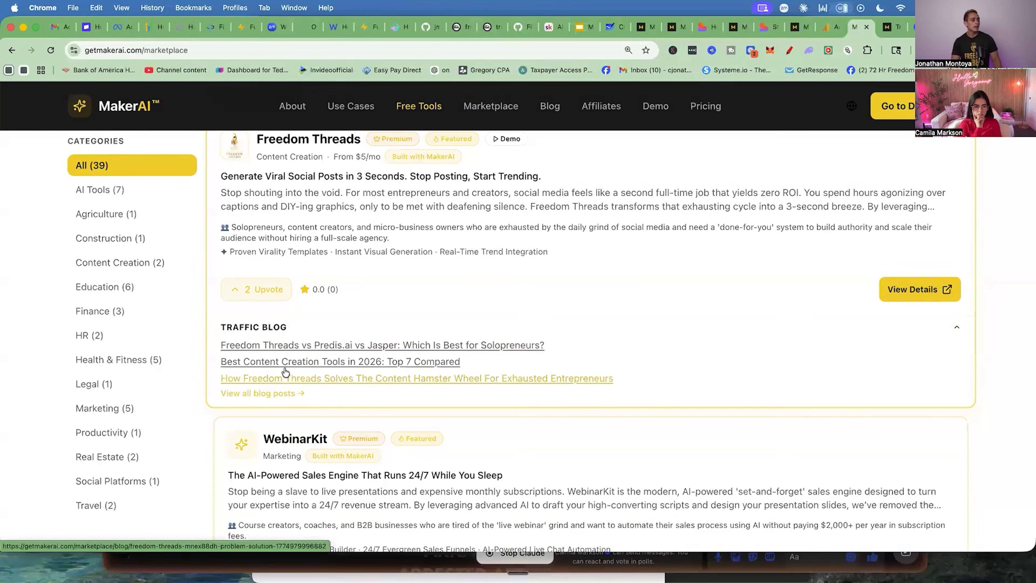
scroll(346, 371, "down", 2)
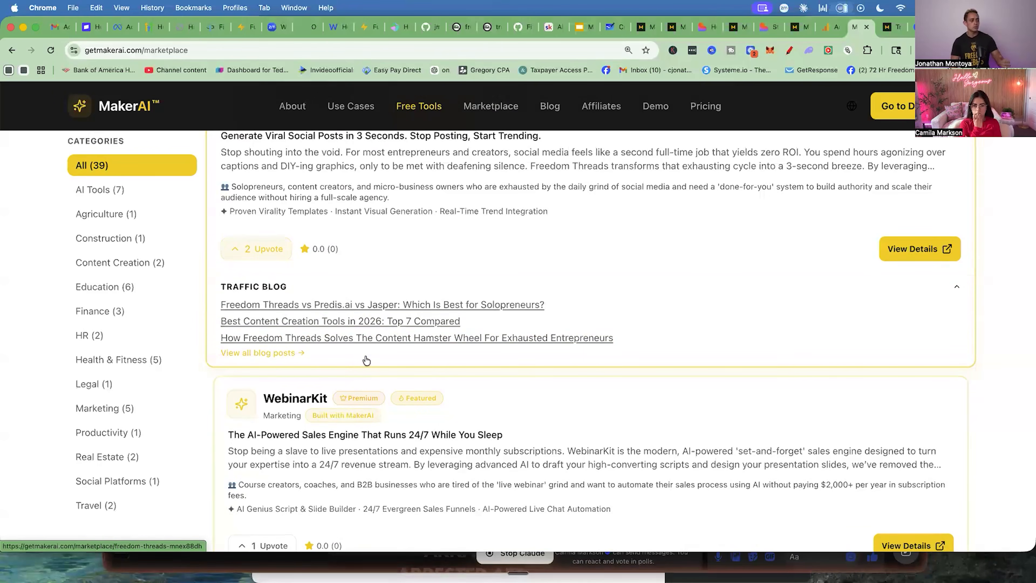
scroll(278, 234, "up", 6)
scroll(319, 232, "down", 4)
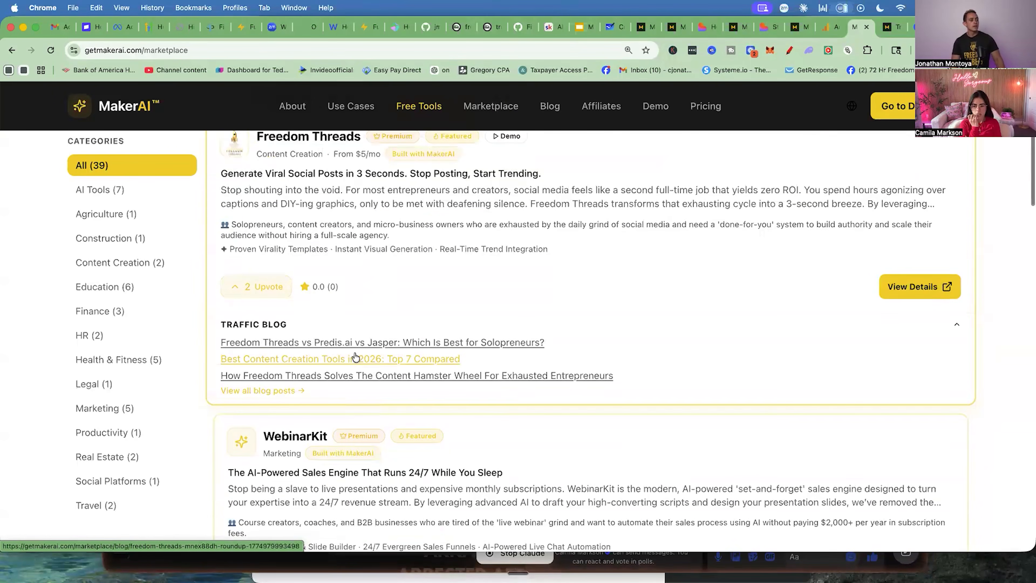
left_click(295, 350)
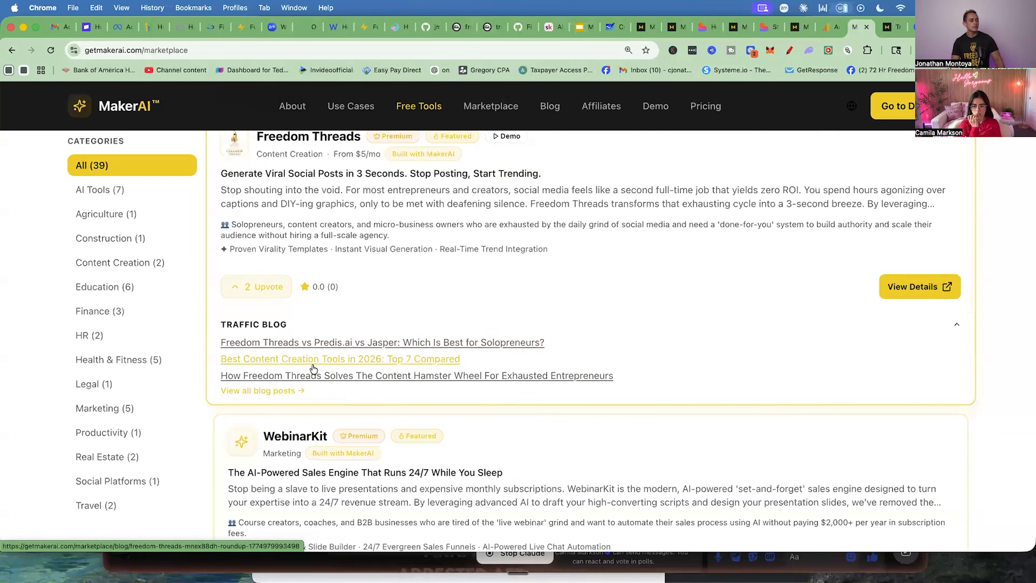
Read through the article's tool reviews, comparison table and closing section with its Freedom Threads links
scroll(484, 303, "up", 10)
scroll(485, 303, "down", 3)
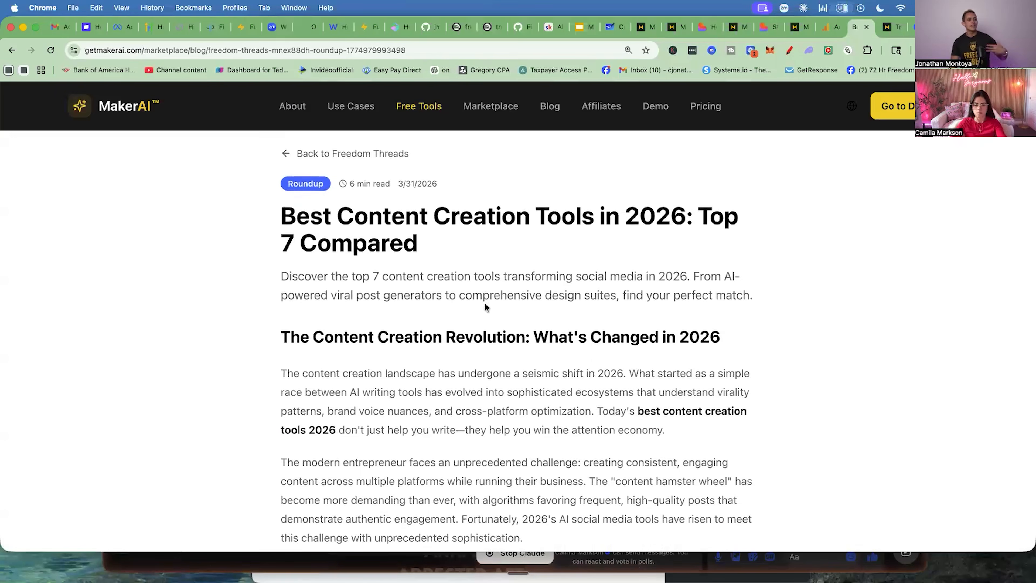
scroll(485, 303, "up", 1)
scroll(487, 306, "down", 20)
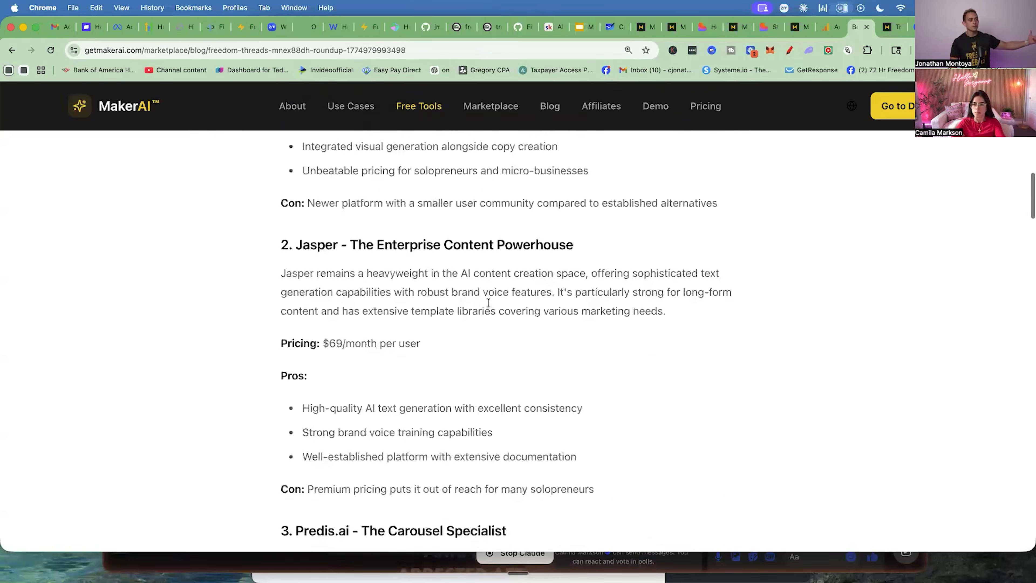
scroll(488, 305, "down", 15)
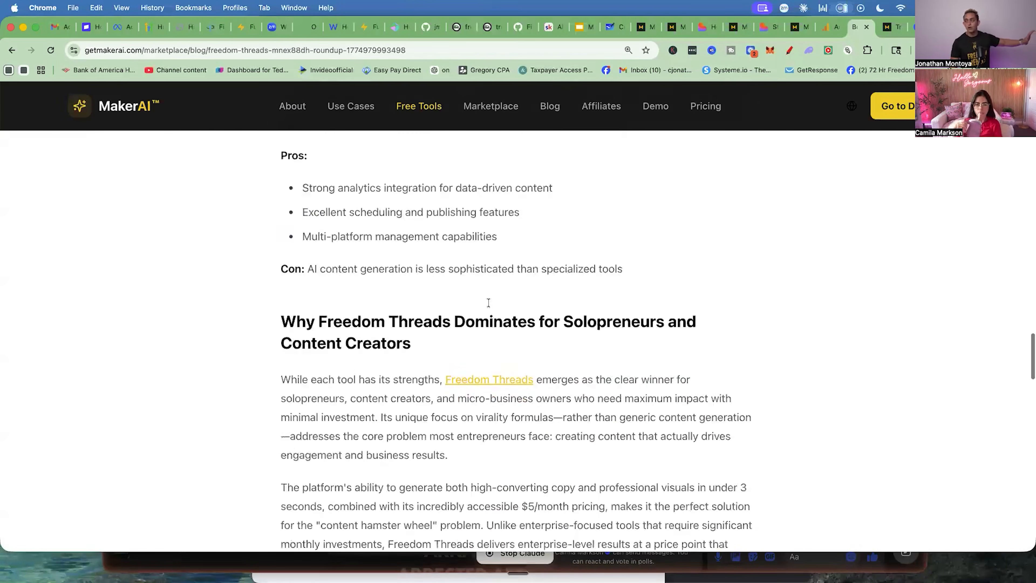
scroll(488, 302, "down", 20)
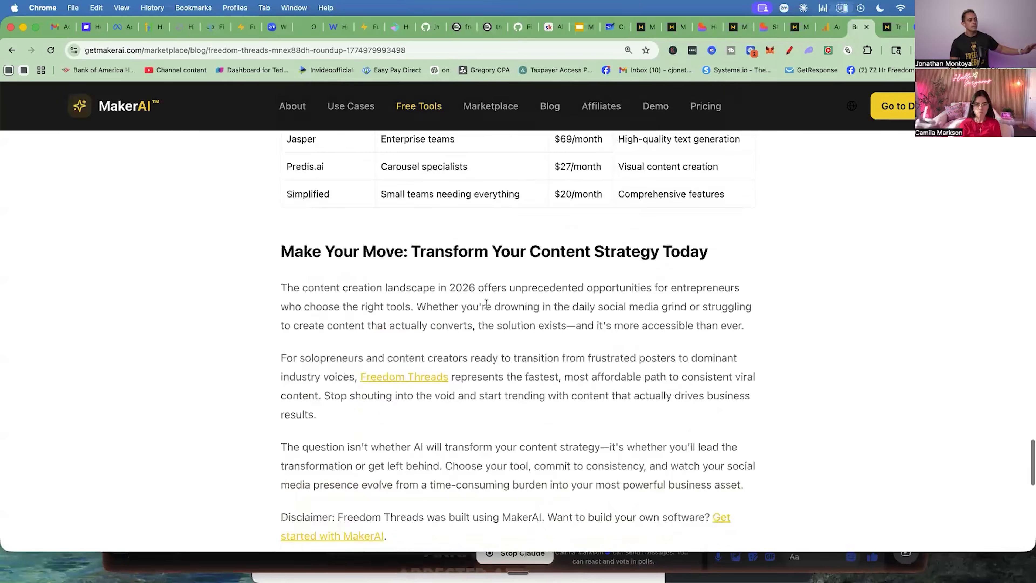
scroll(515, 277, "up", 8)
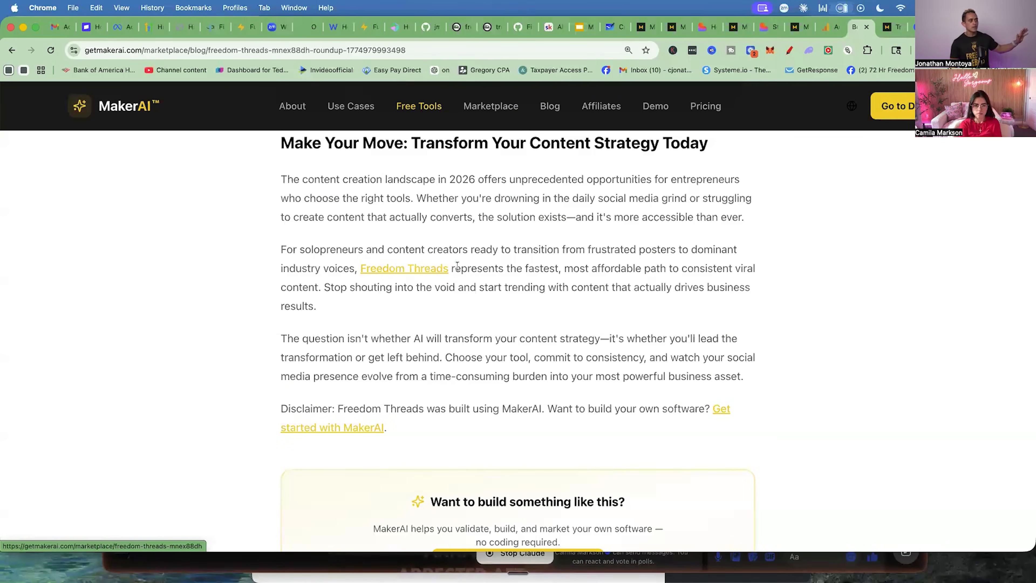
Return to the marketplace and browse the listings down to SignalAudit AI and Syllaby.io
left_click(16, 51)
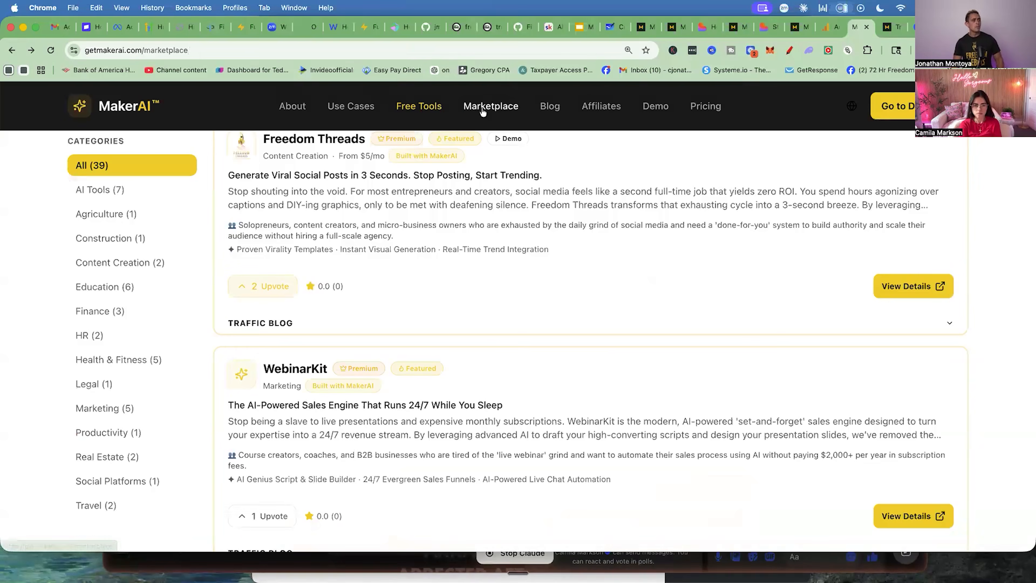
scroll(530, 228, "down", 2)
scroll(544, 248, "down", 10)
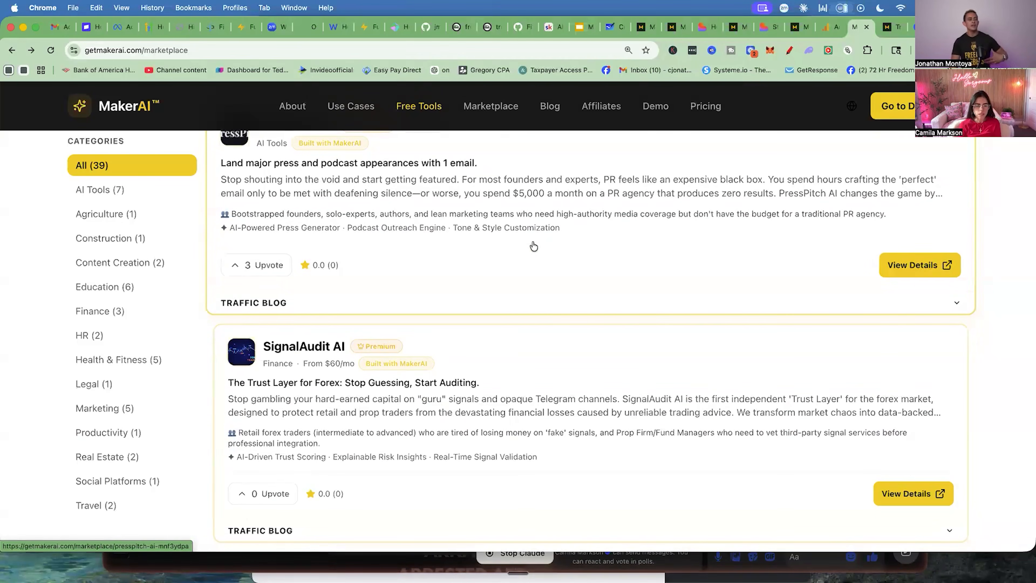
scroll(532, 247, "down", 3)
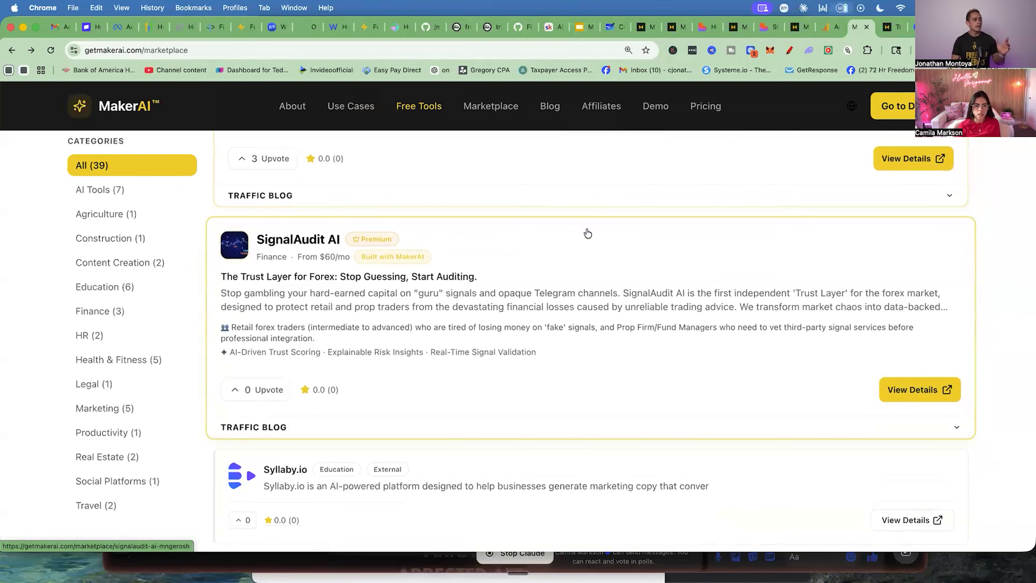
Circle SignalAudit AI's Premium and Built with MakerAI badges and the Syllaby.io listing's logo and name, and return to the whiteboard
left_click(790, 50)
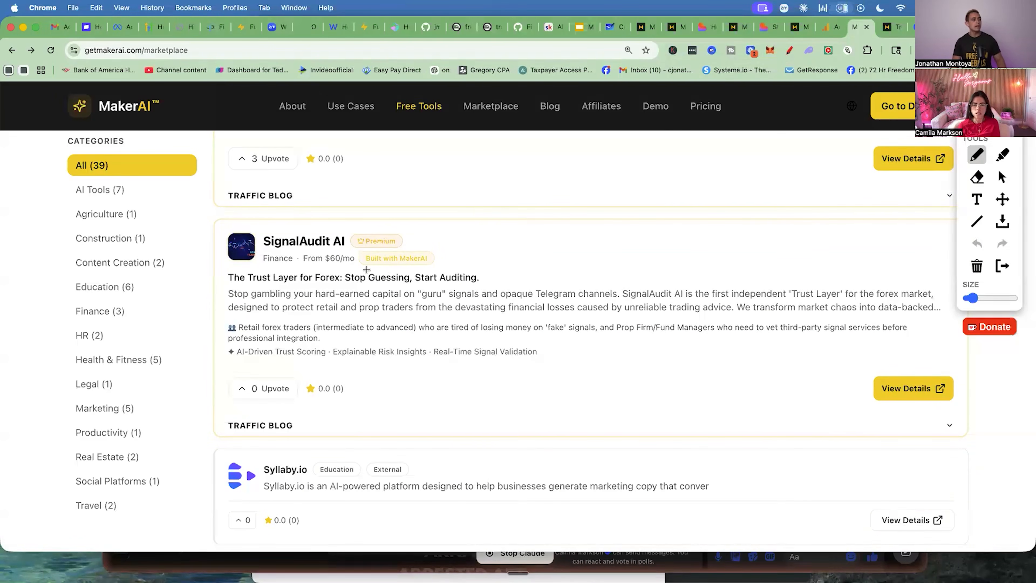
mouse_move(409, 247)
left_mouse_down()
mouse_move(408, 270)
mouse_move(415, 247)
mouse_move(347, 241)
mouse_move(426, 239)
mouse_move(404, 232)
left_mouse_up()
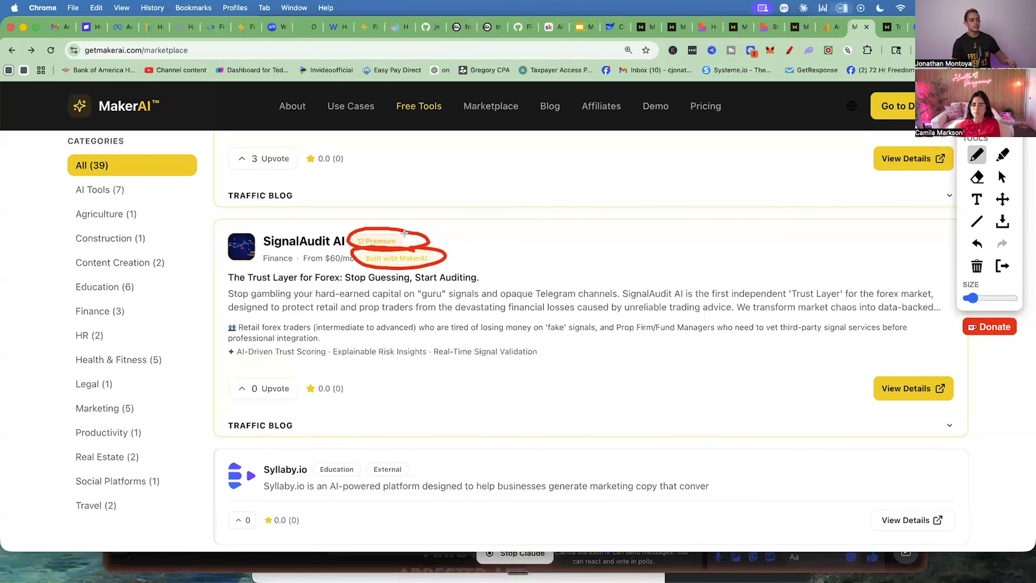
scroll(392, 240, "down", 5)
scroll(378, 250, "up", 1)
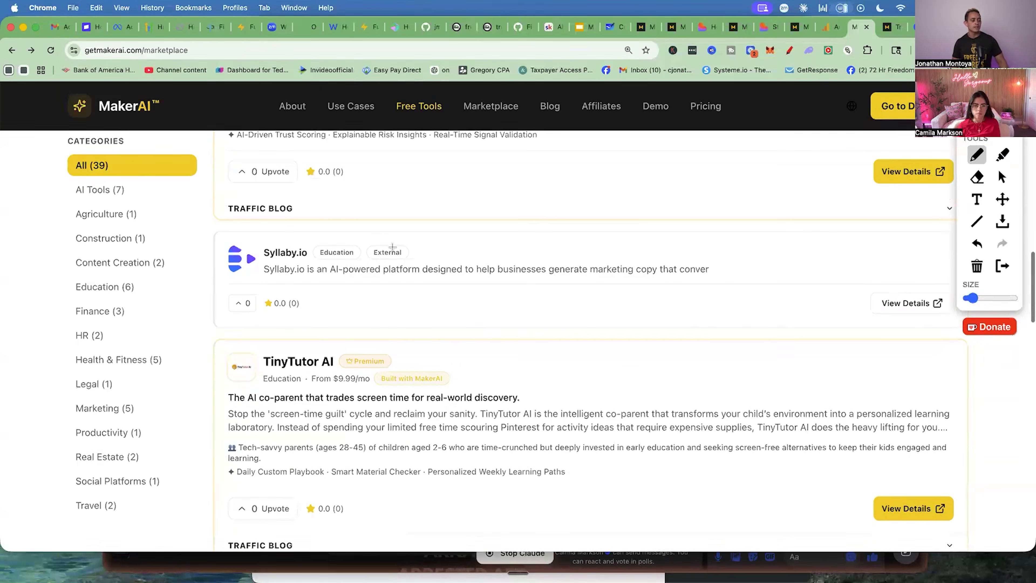
mouse_move(291, 235)
left_mouse_down()
mouse_move(204, 249)
mouse_move(292, 236)
left_mouse_up()
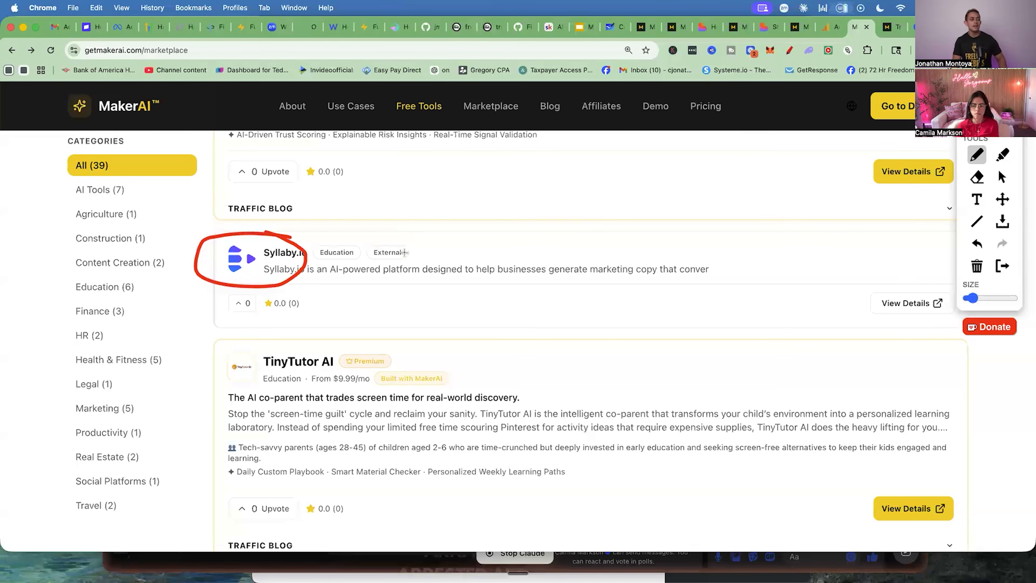
scroll(391, 253, "up", 4)
scroll(365, 269, "down", 1)
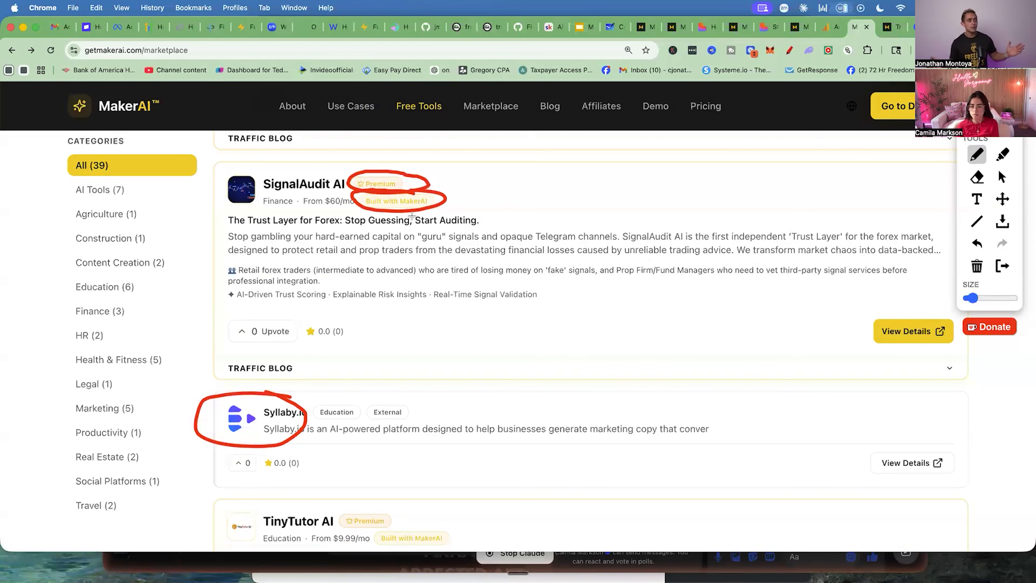
left_click(609, 28)
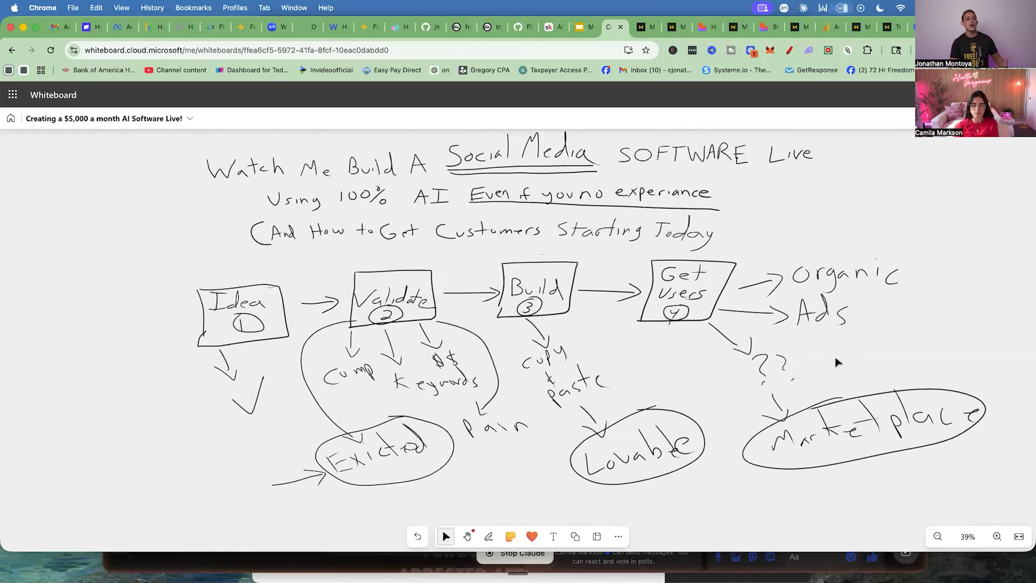